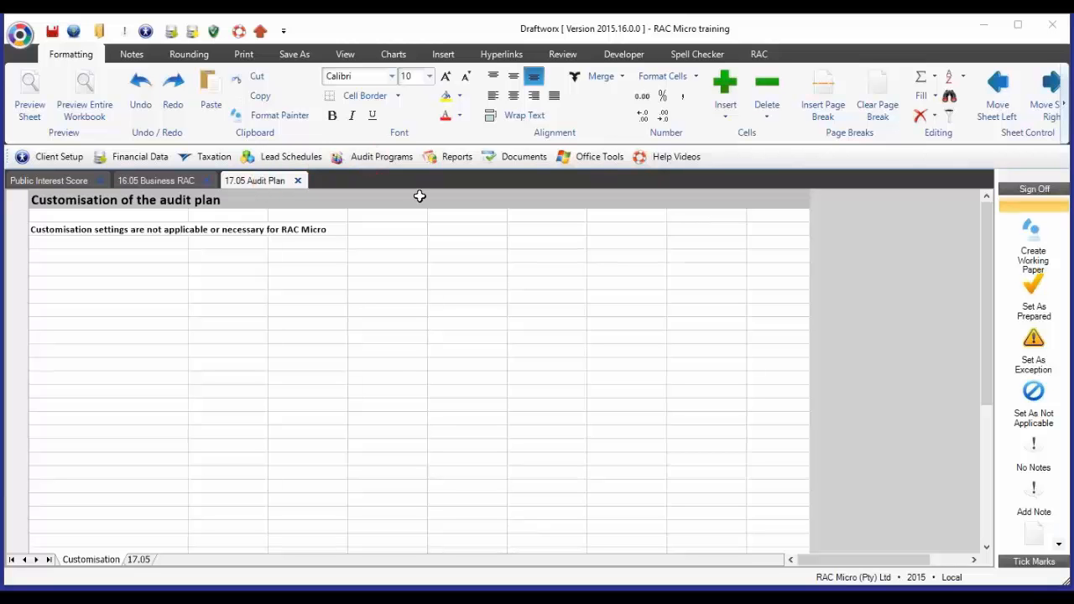
left_click(413, 158)
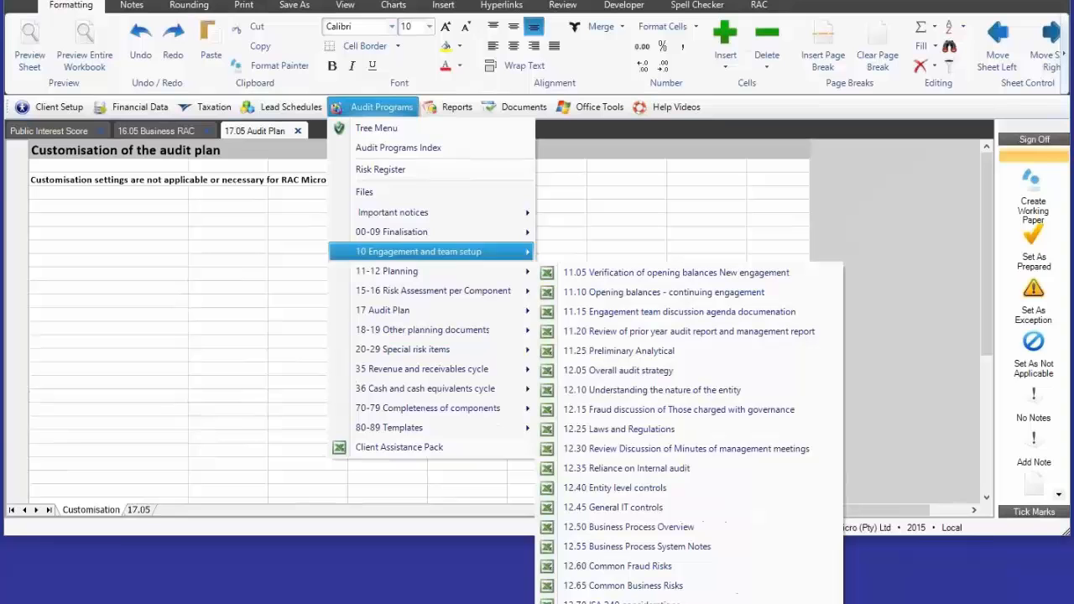
mouse_move(394, 302)
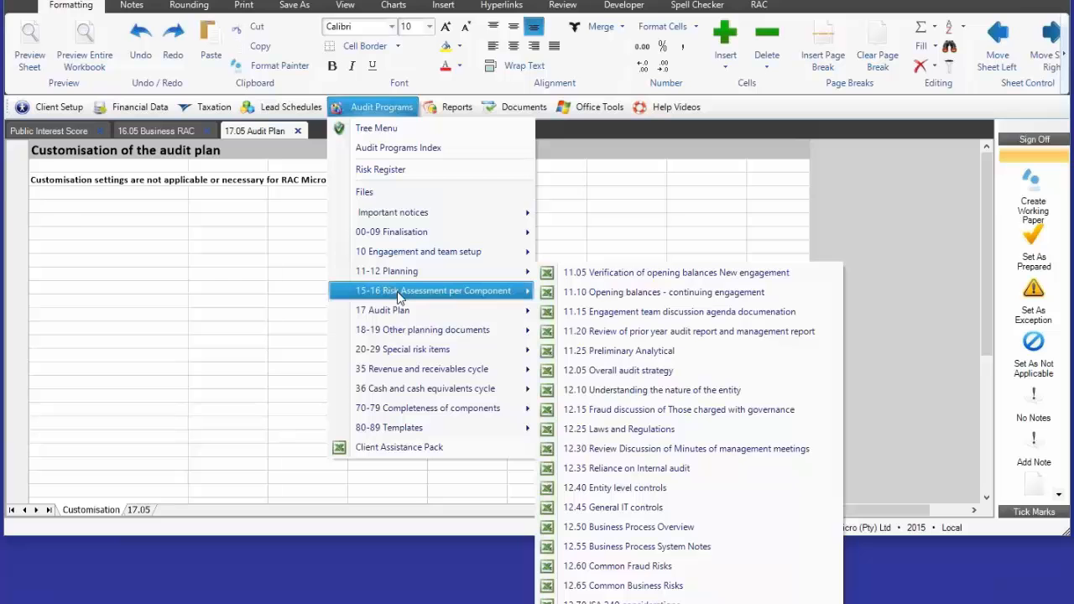
mouse_move(400, 293)
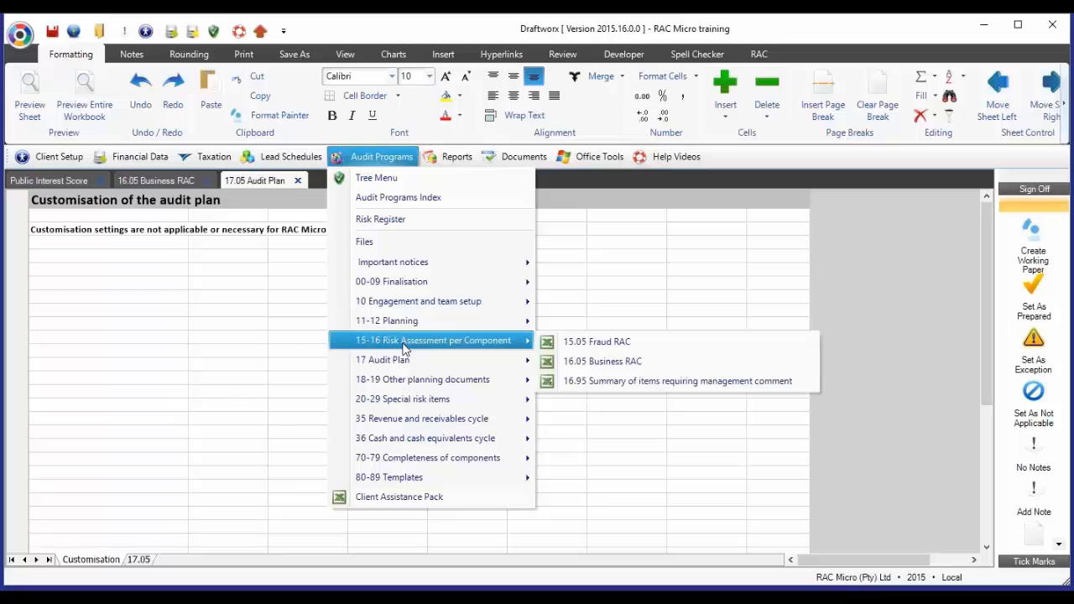
mouse_move(398, 363)
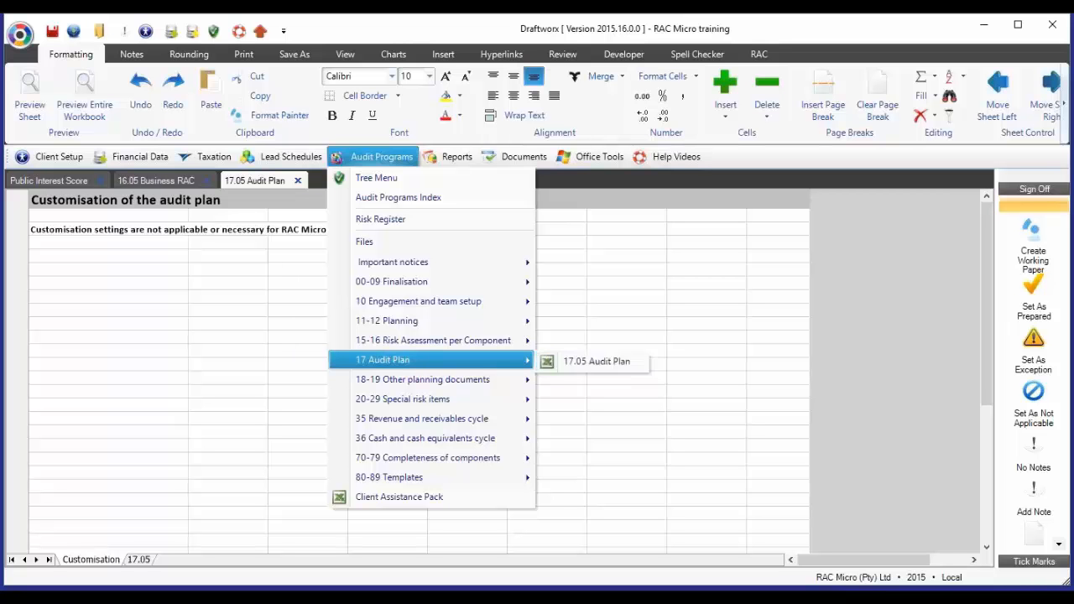
mouse_move(388, 367)
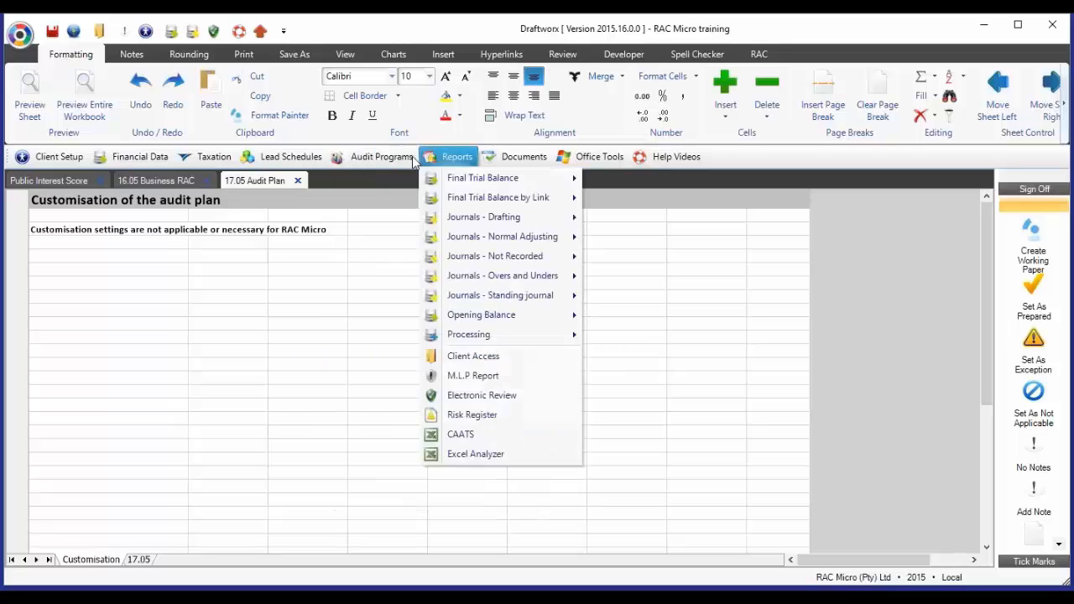
left_click(657, 258)
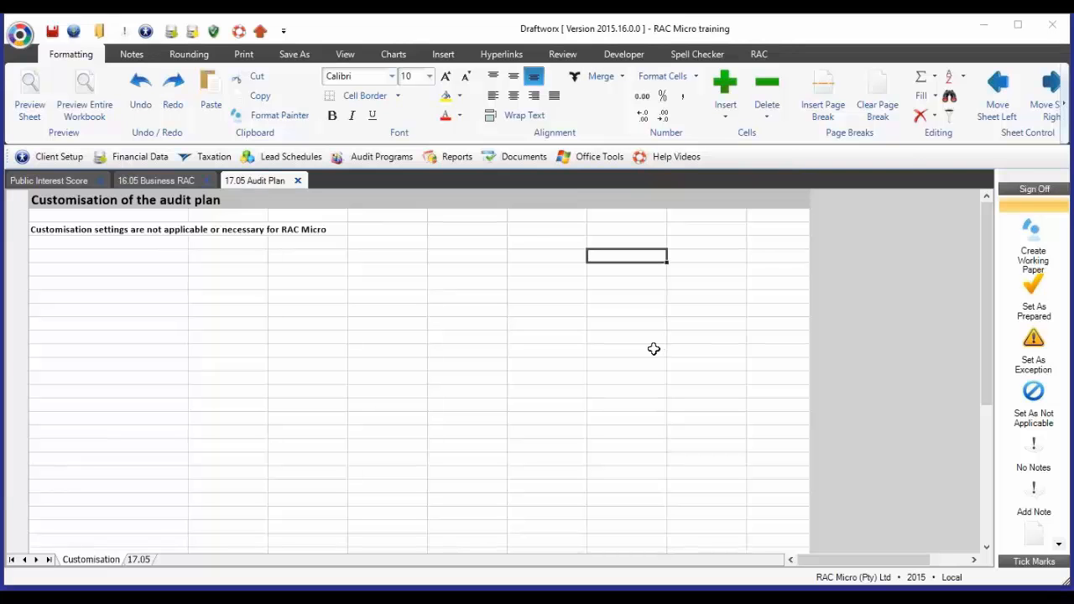
Step: Open the 17.05 sheet of the audit plan and read the note about risks transferred to it
left_click(138, 560)
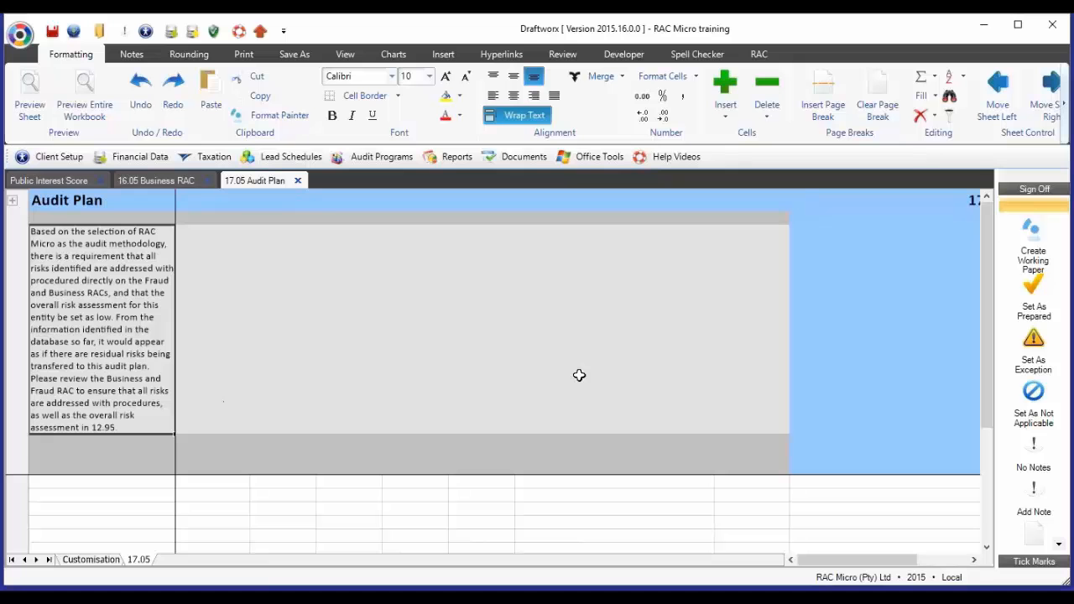
scroll(206, 384, "up", 3)
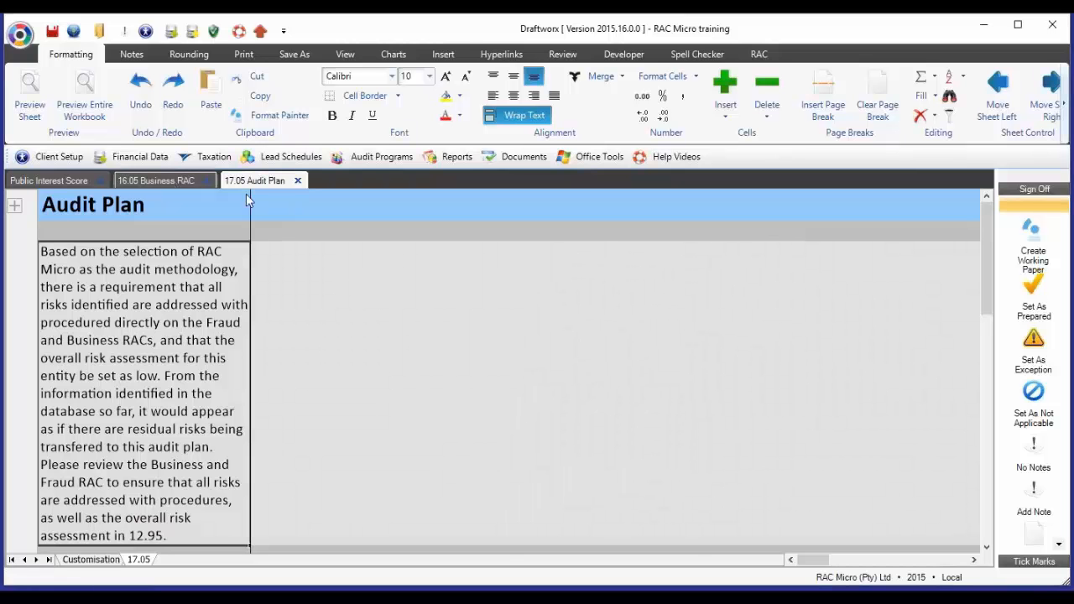
Step: Open the BusinessRiskRegister sheet of 16.05 Business RAC and review the listed risks from Action 2 through Action 5
left_click(165, 181)
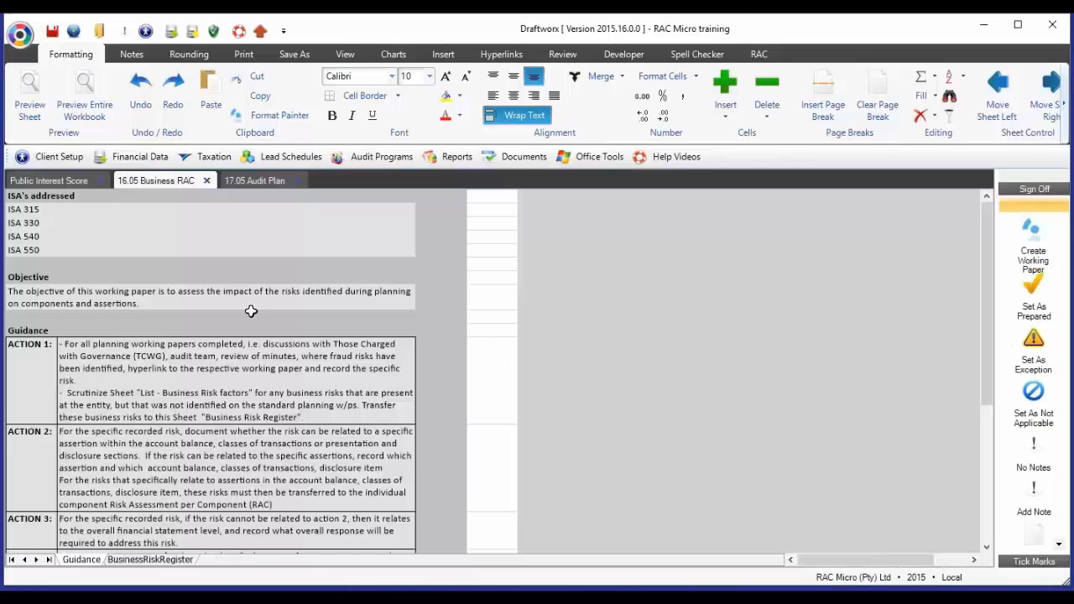
left_click(149, 560)
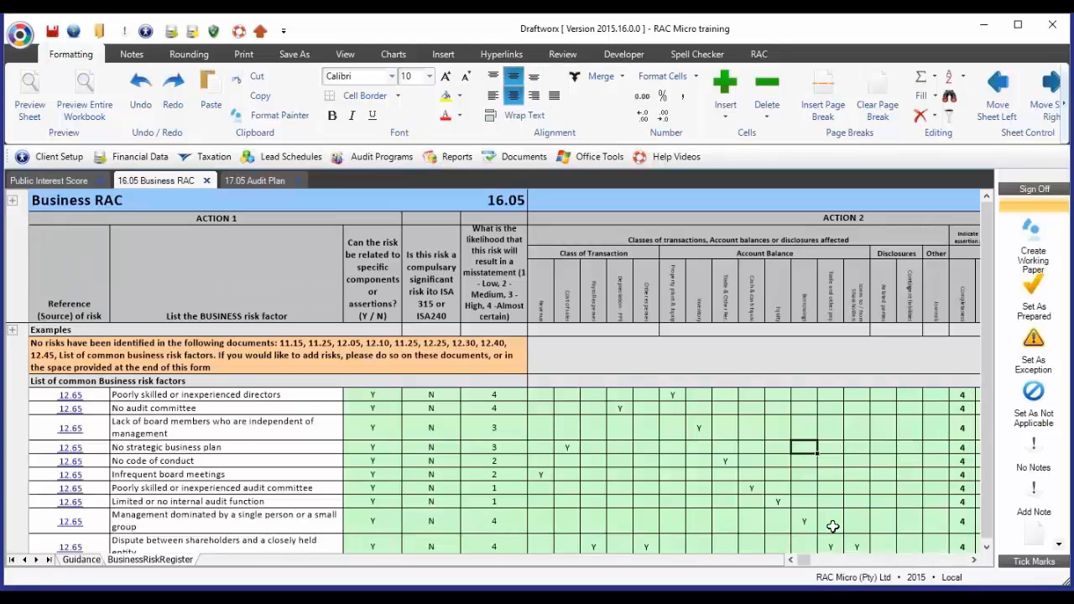
left_click(988, 553)
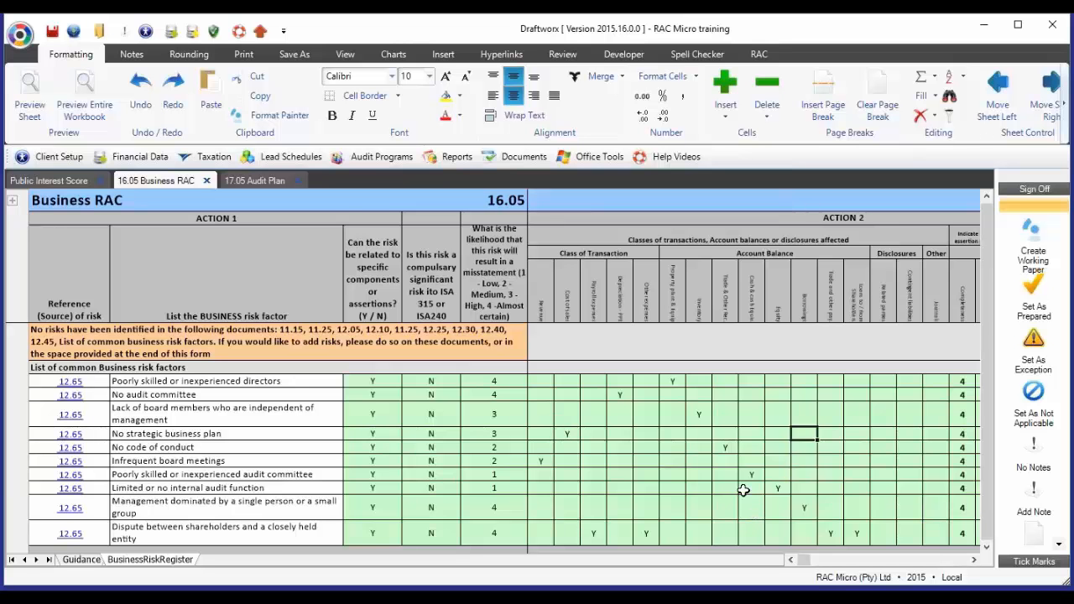
left_click(975, 560)
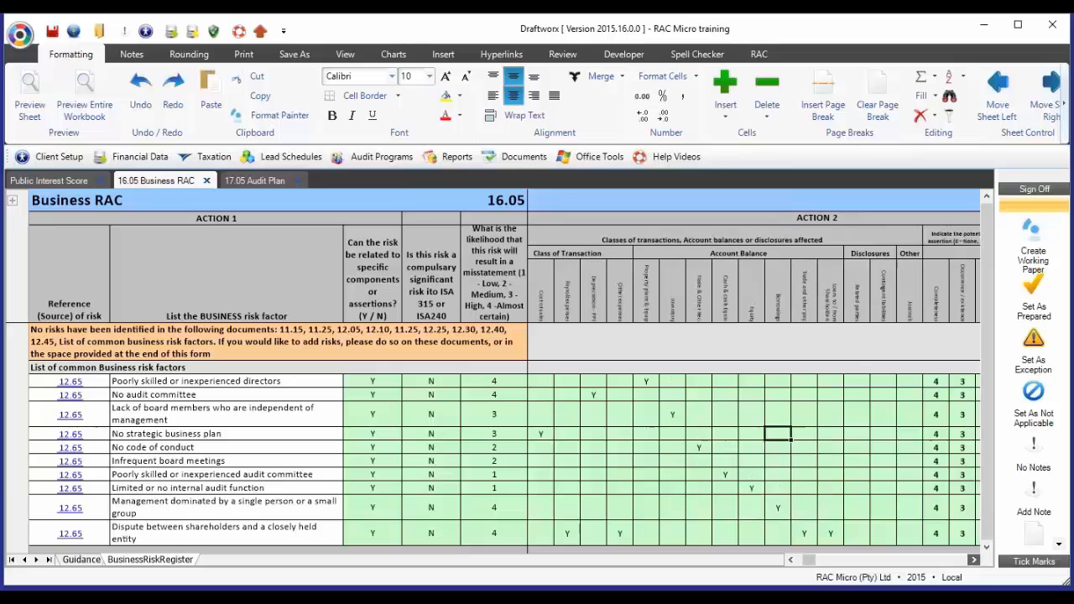
left_click(974, 560)
left_click(974, 559)
left_click(975, 560)
left_click(975, 560)
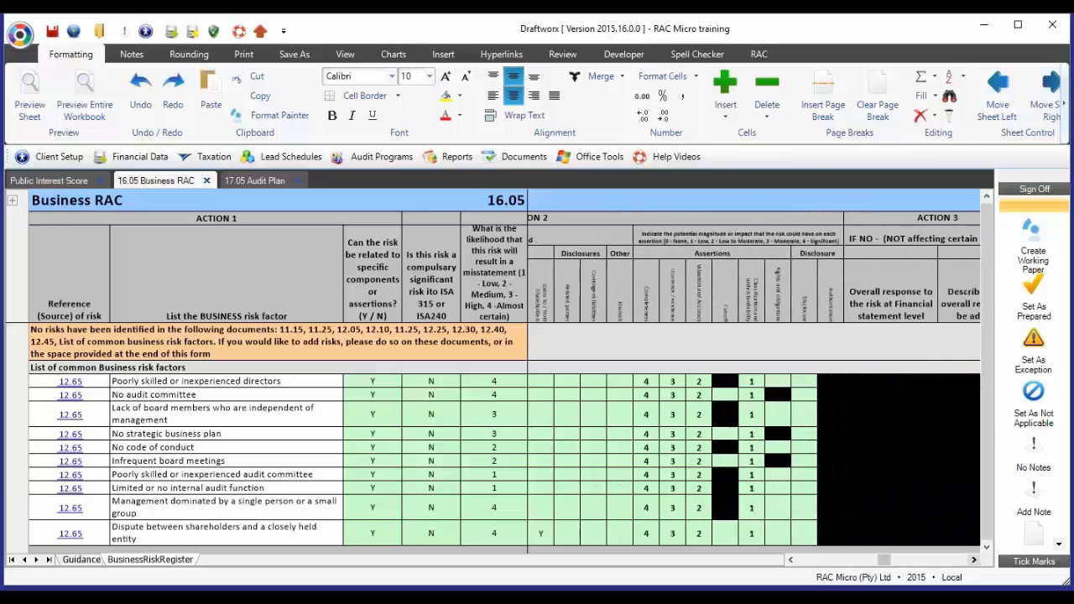
left_click(974, 560)
left_click(974, 560)
left_click(974, 559)
left_click(975, 560)
left_click(974, 560)
left_click(975, 560)
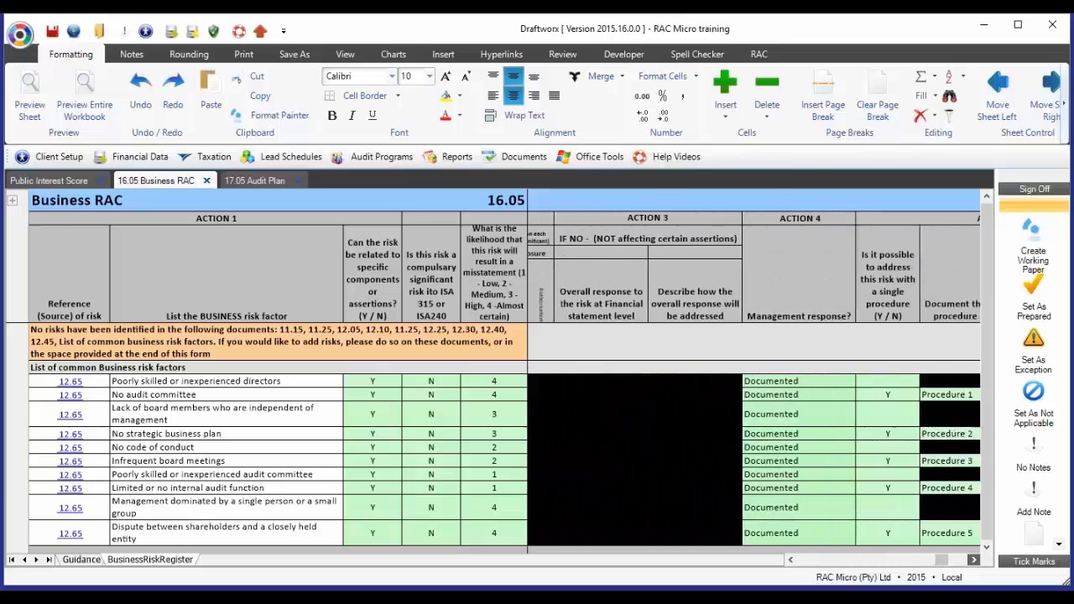
left_click(974, 560)
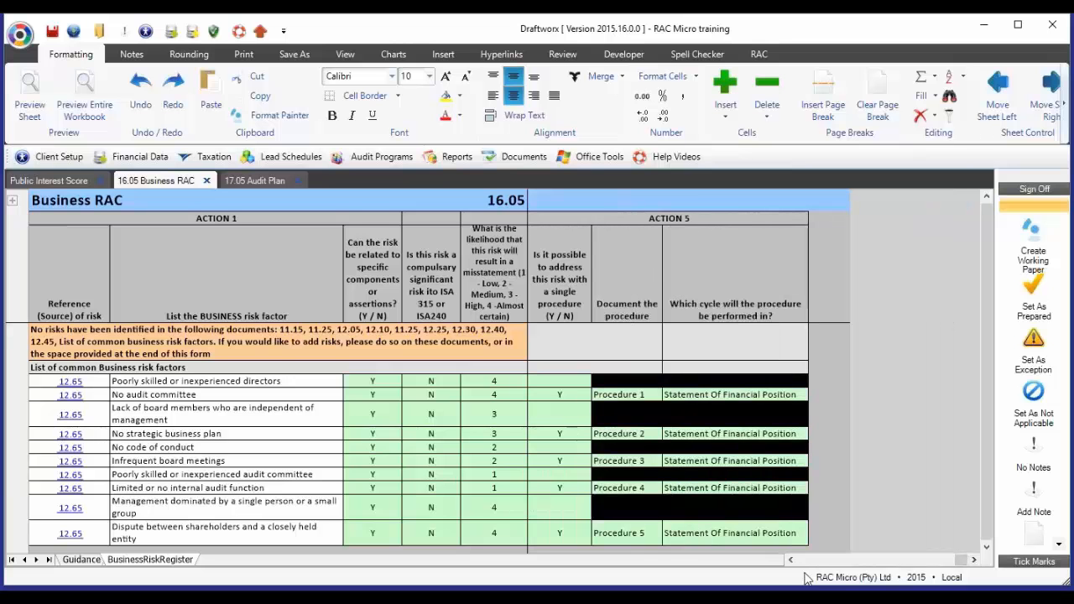
left_click(790, 560)
left_click(790, 560)
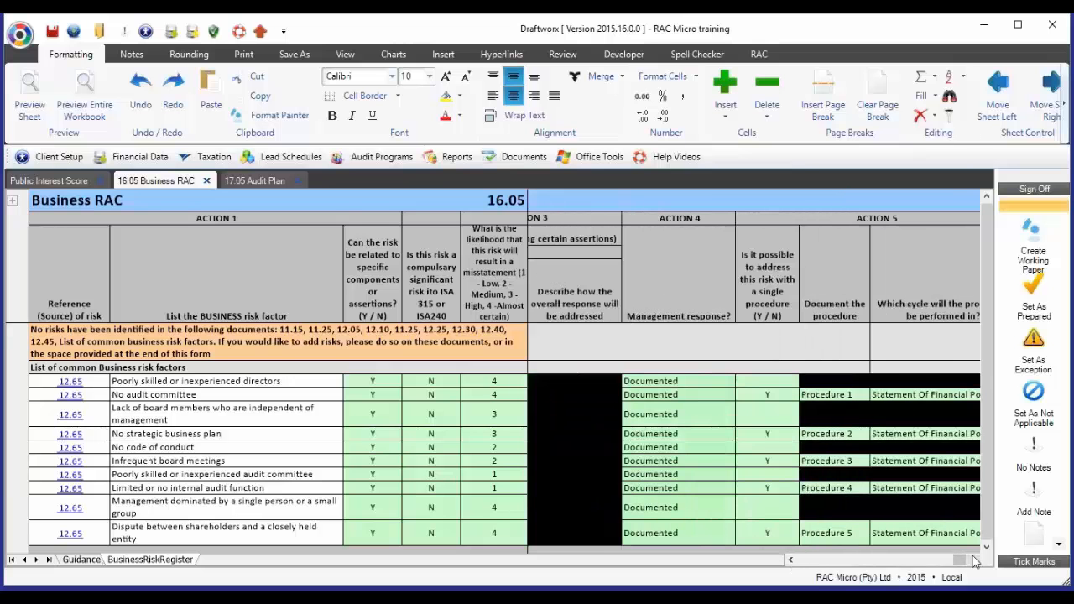
left_click(975, 560)
Step: Enter Y for addressing the risk with a single procedure on each of the five common business risks where that answer is blank
left_click(666, 383)
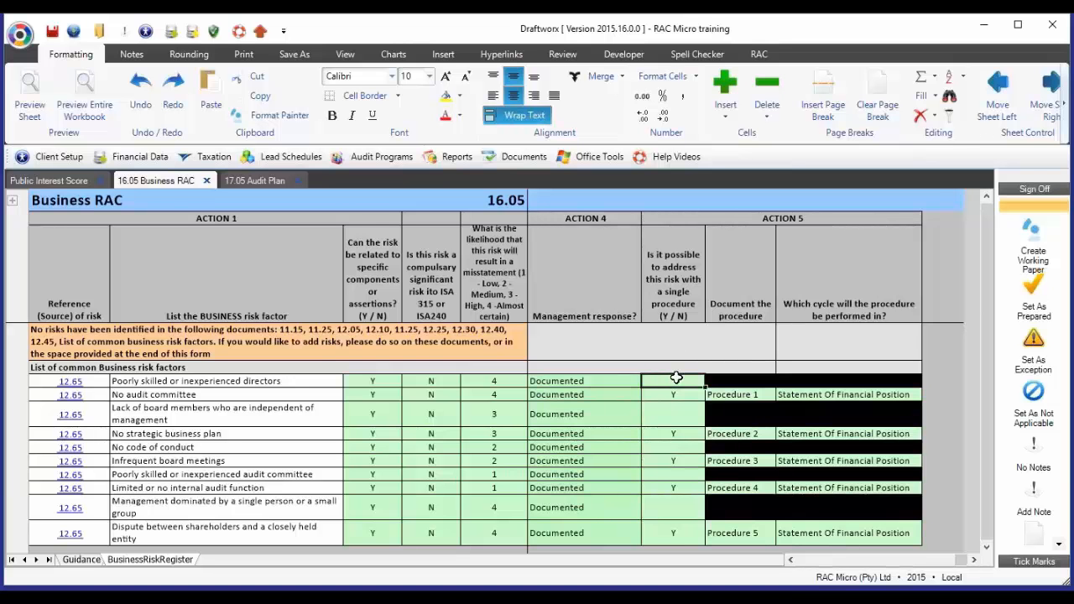
type("Y")
key("Return")
key("Return")
type("Y")
key("Return")
key("Return")
type("Y")
key("Down")
key("Down")
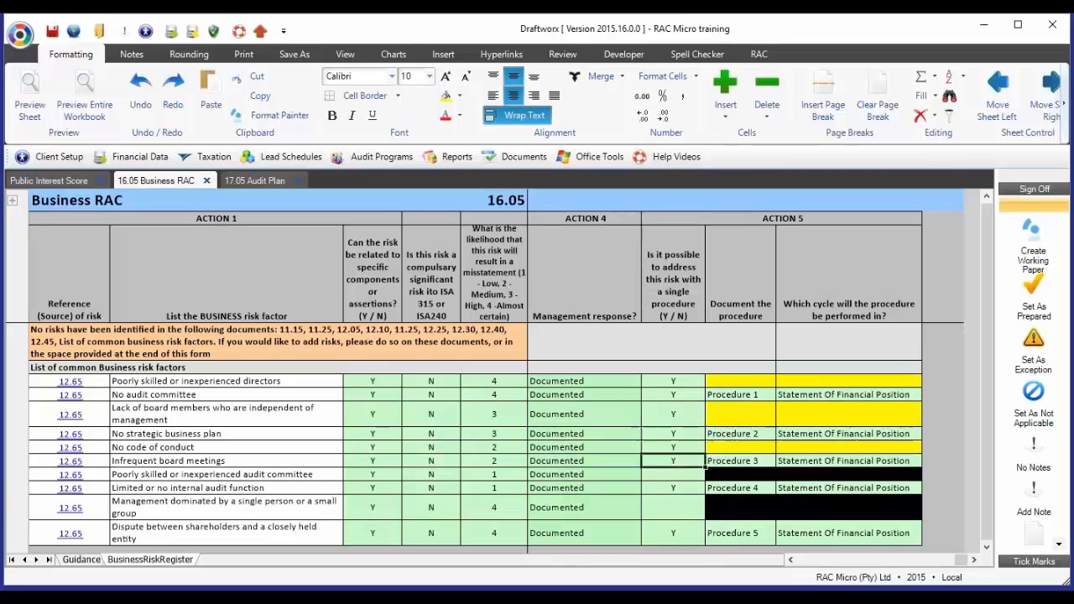
type("Y")
key("Down")
key("Down")
type("Y")
Step: For poorly skilled or inexperienced directors, enter Document as the procedure and select Statement Of Comprehensive Income as its cycle
key("Up")
key("Up")
key("Up")
key("Up")
key("Up")
key("Up")
key("Up")
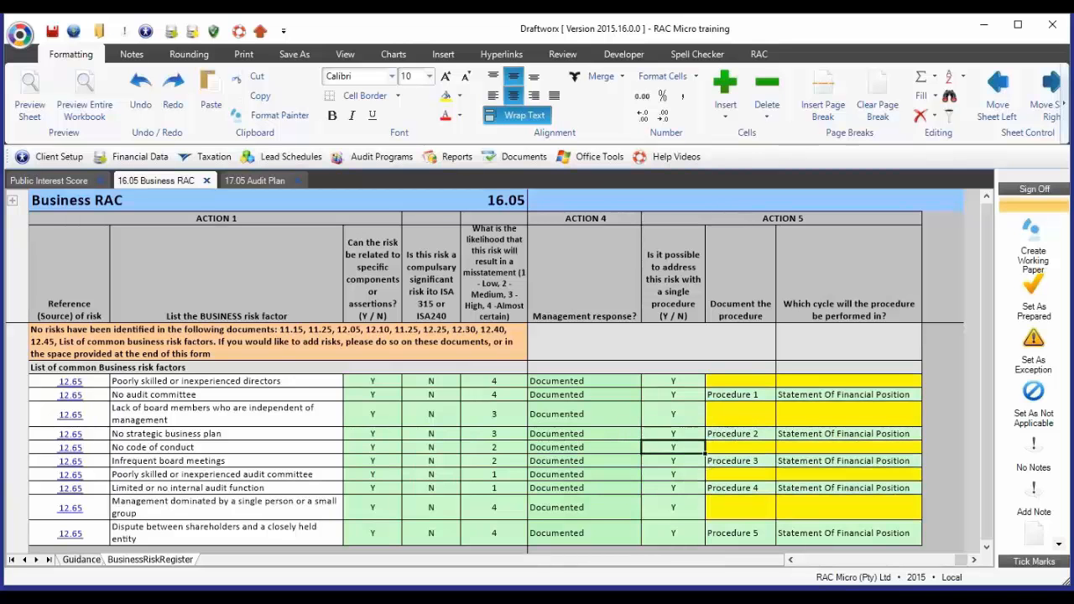
key("Right")
key("Up")
type("Pro")
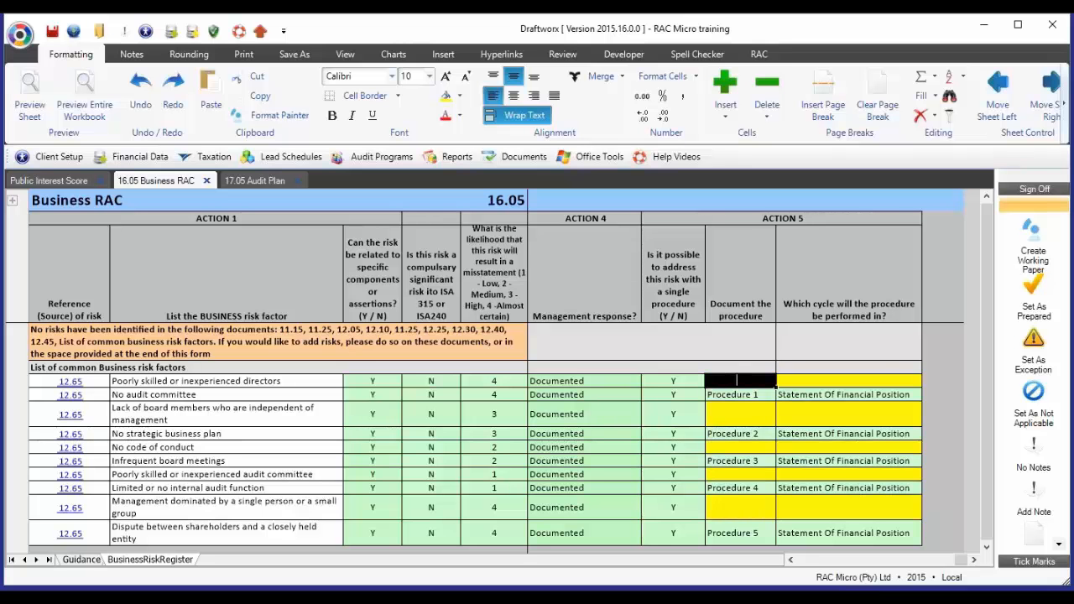
key("Return")
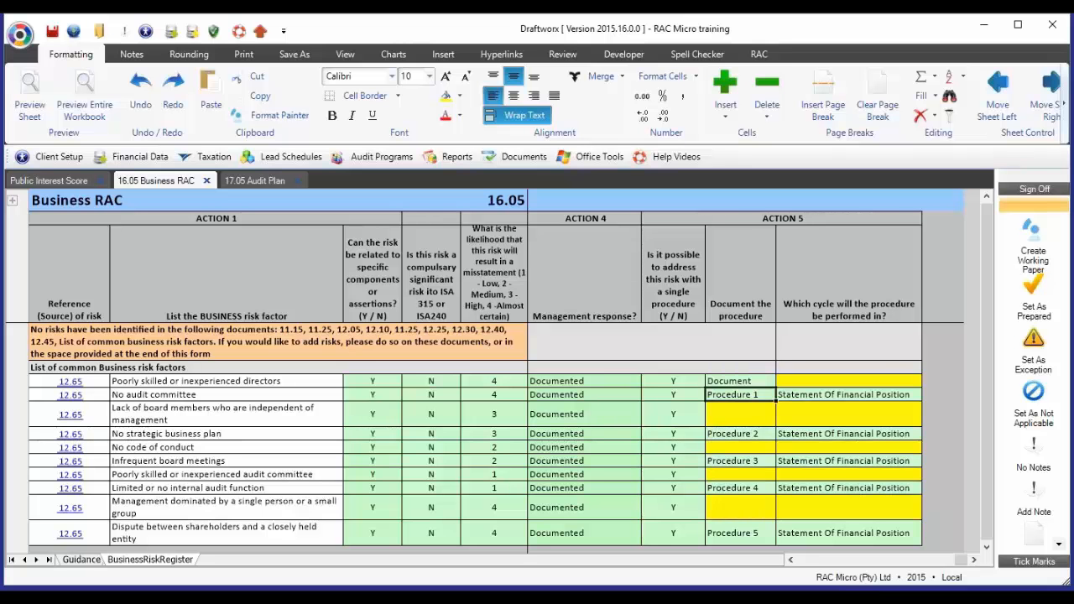
left_click(891, 382)
left_click(928, 383)
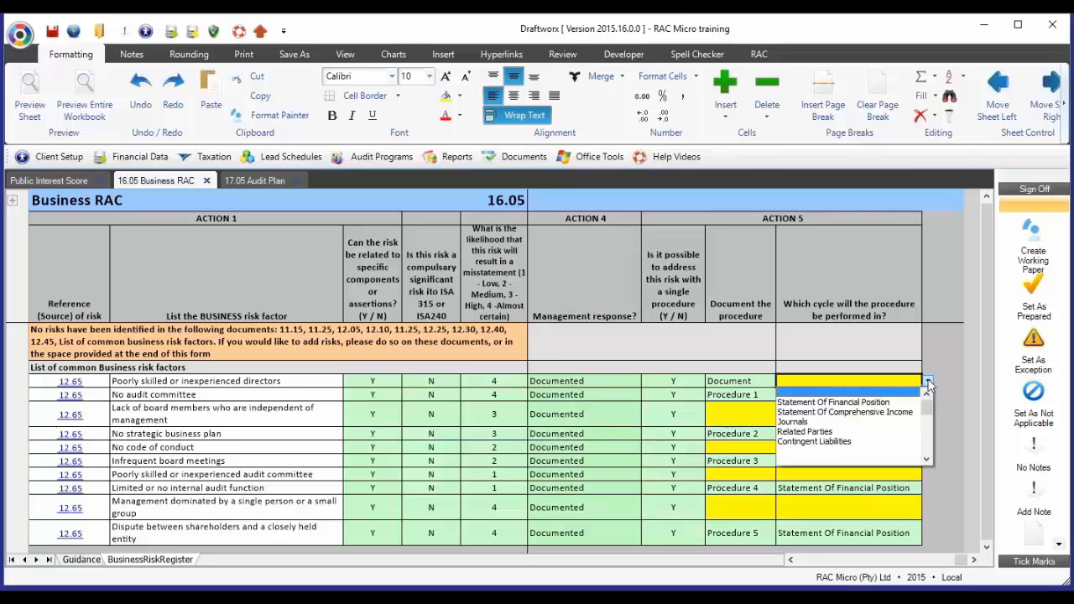
left_click(849, 413)
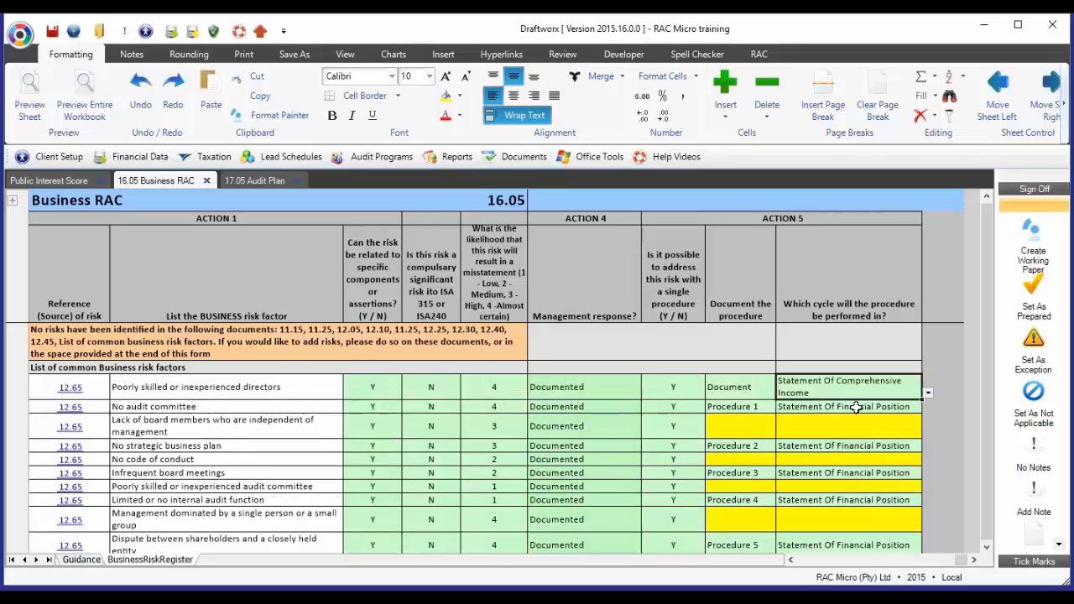
Step: Copy the directors risk's procedure and cycle into the four remaining yellow rows of Action 5
left_click_drag(738, 389, 787, 398)
key("ctrl+c")
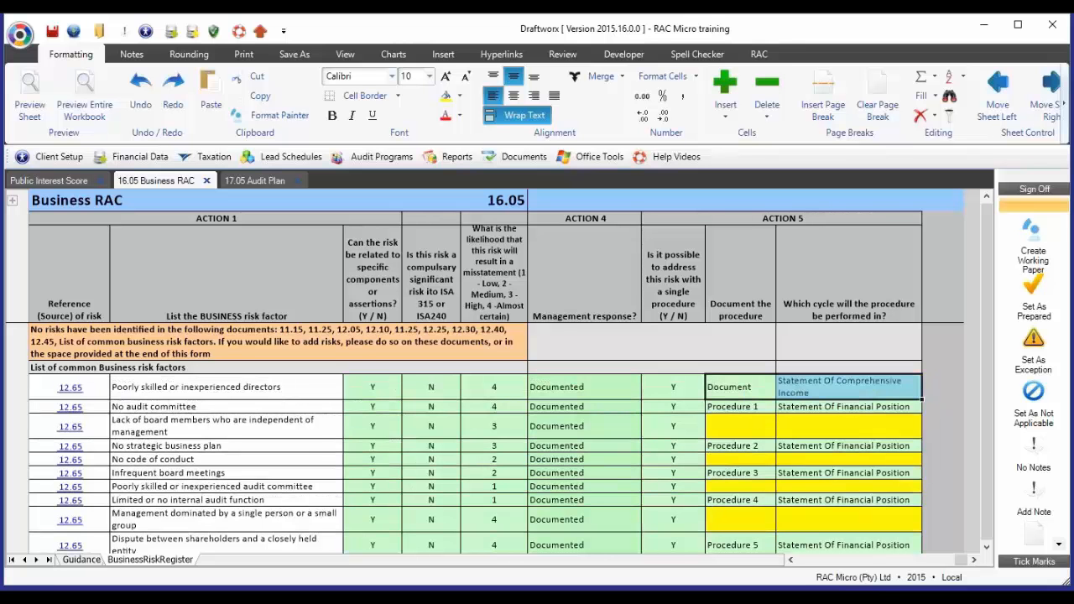
left_click(750, 426)
key("ctrl+v")
left_click(752, 461)
key("ctrl+v")
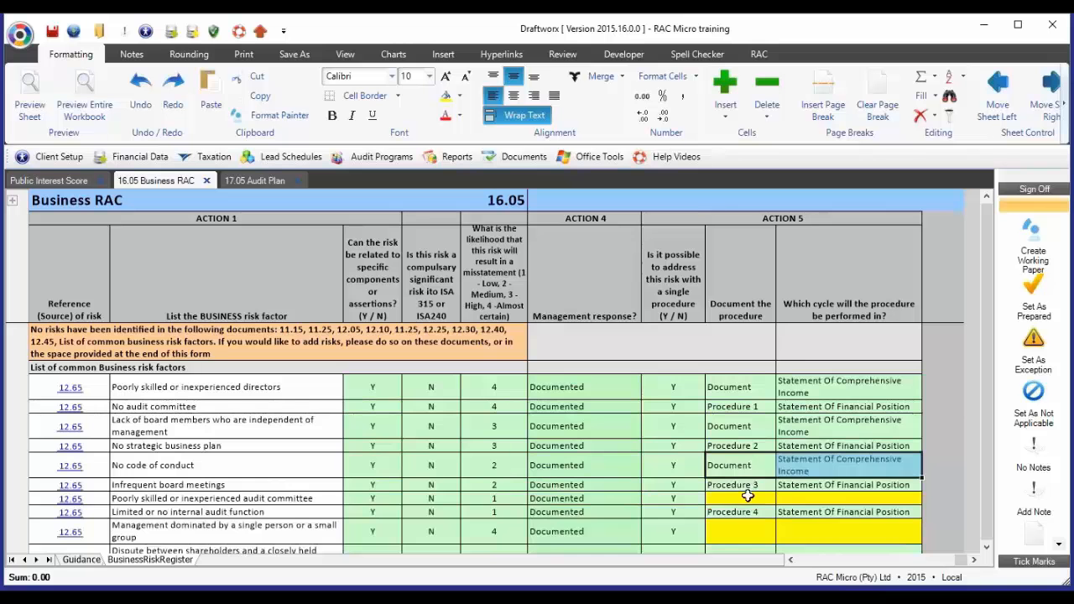
left_click(749, 497)
key("ctrl+v")
left_click(742, 537)
key("ctrl+v")
scroll(751, 501, "down", 1)
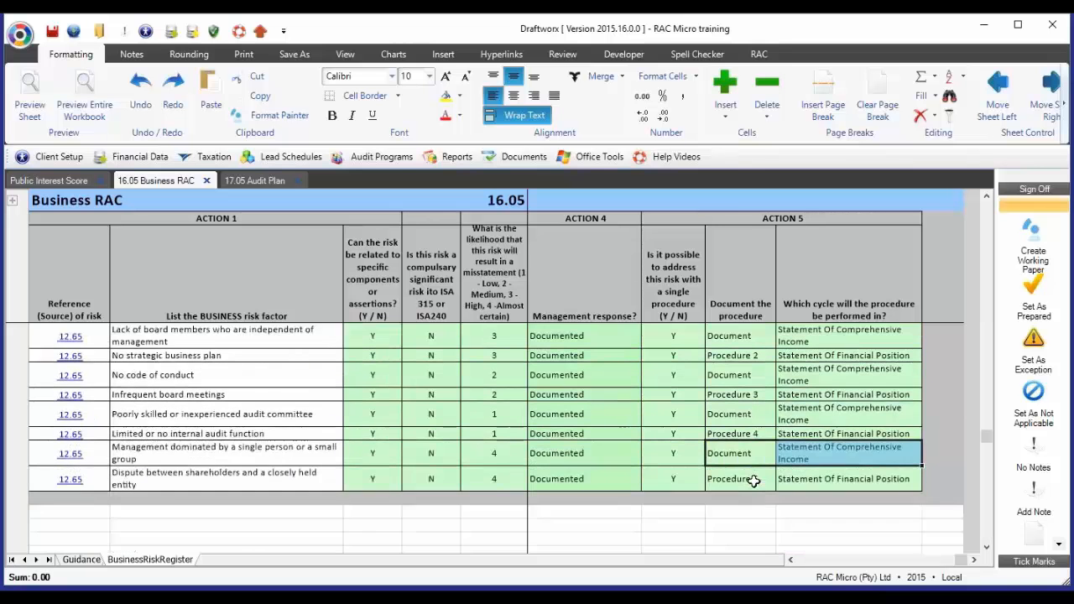
scroll(751, 479, "up", 1)
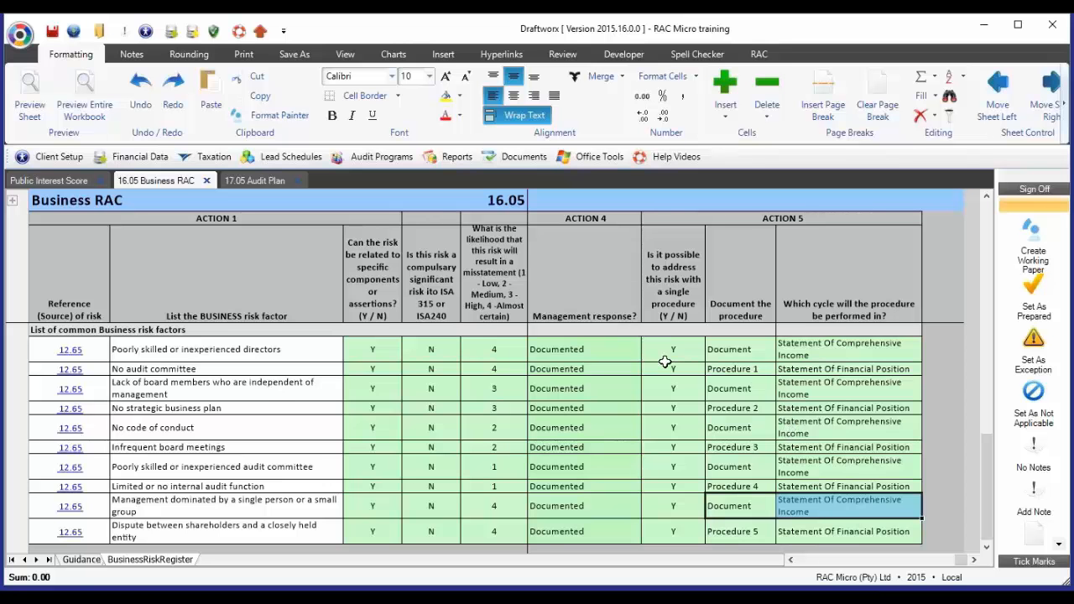
Step: Return to the 17.05 Audit Plan and read its risk assessment note again
left_click(249, 184)
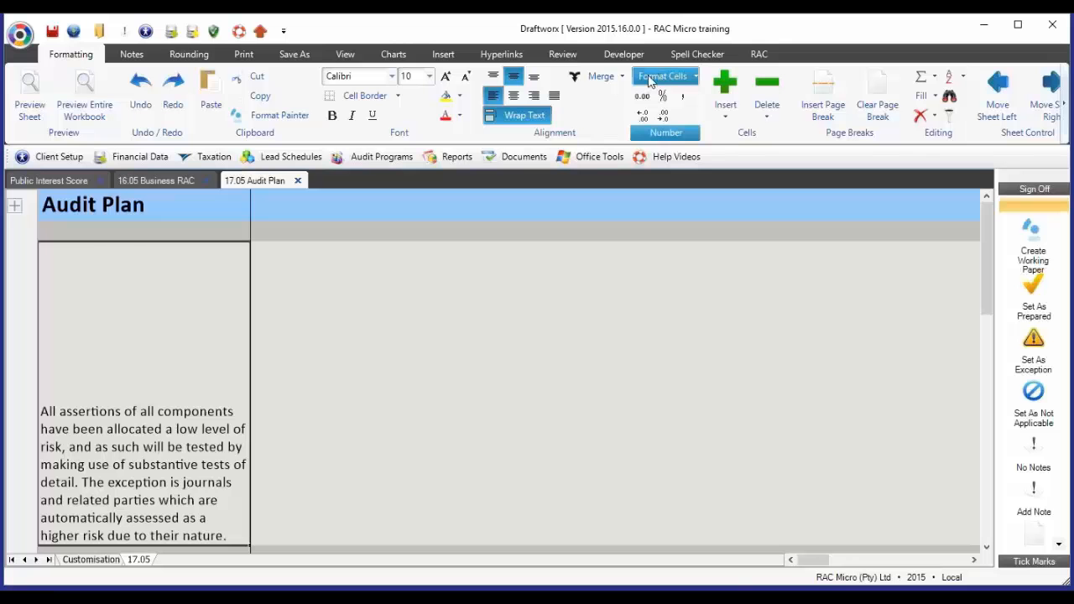
left_click(527, 115)
left_click(524, 117)
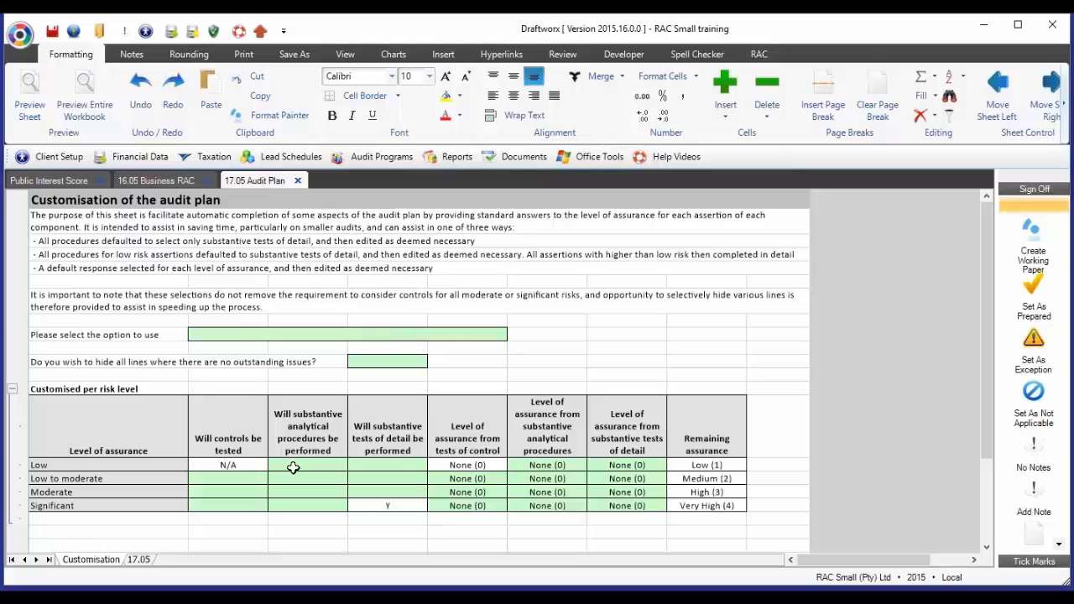
Step: Open the 17.05 sheet in the RAC Small audit plan and review the Property plant & Equip, Inventory and Loans to / from Shareholders sections
left_click(138, 560)
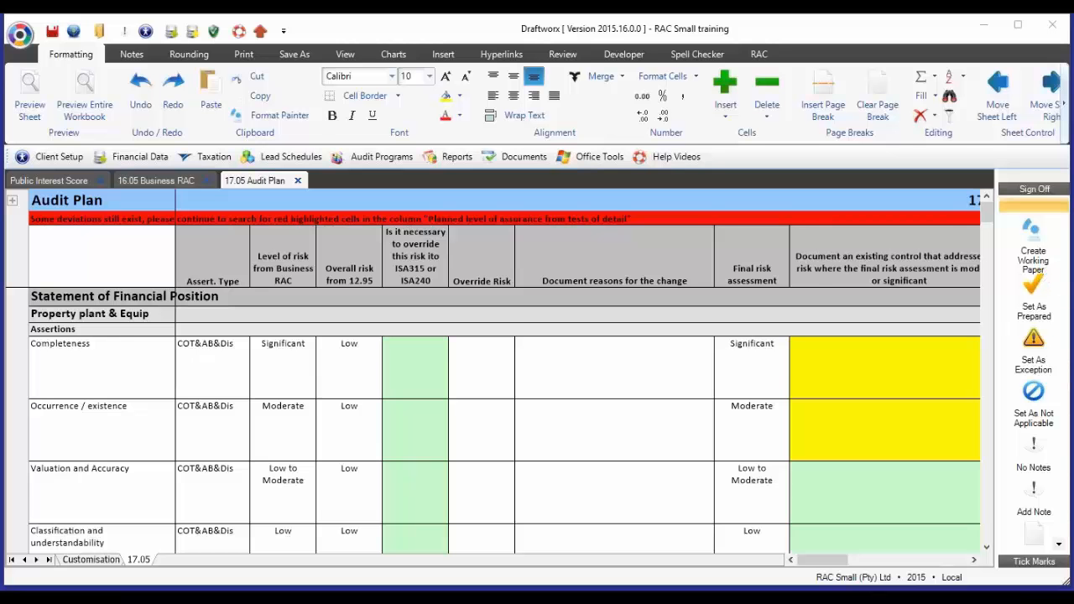
scroll(347, 418, "down", 3)
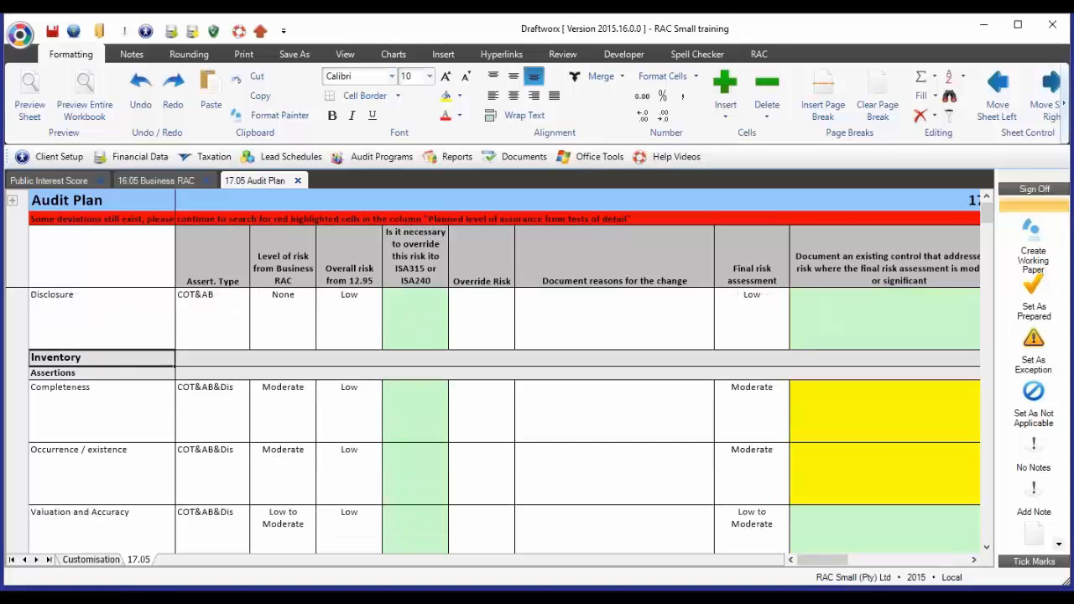
scroll(101, 378, "down", 5)
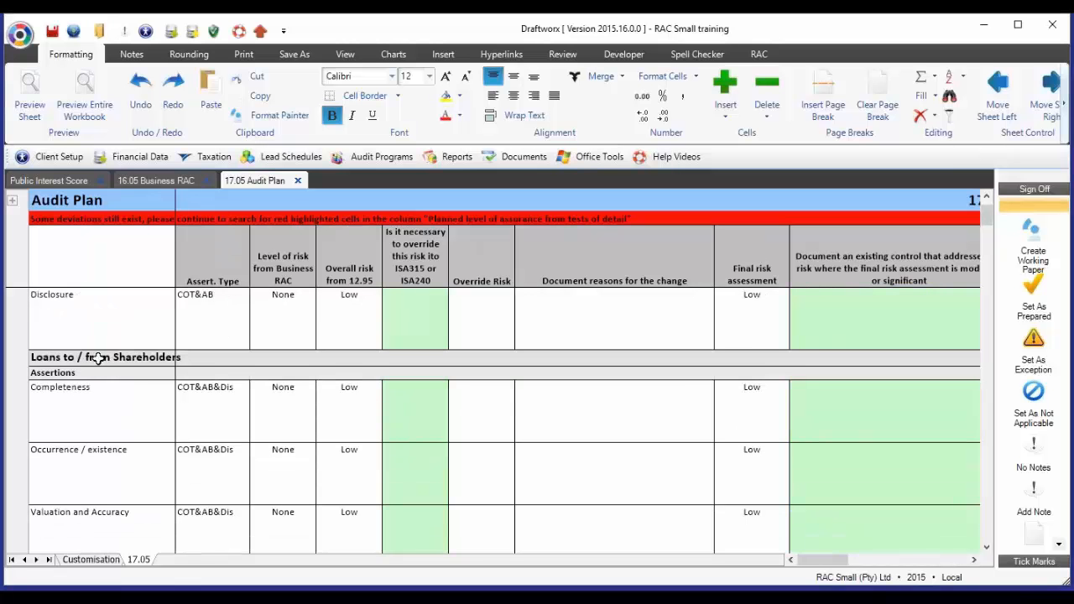
left_click(99, 358)
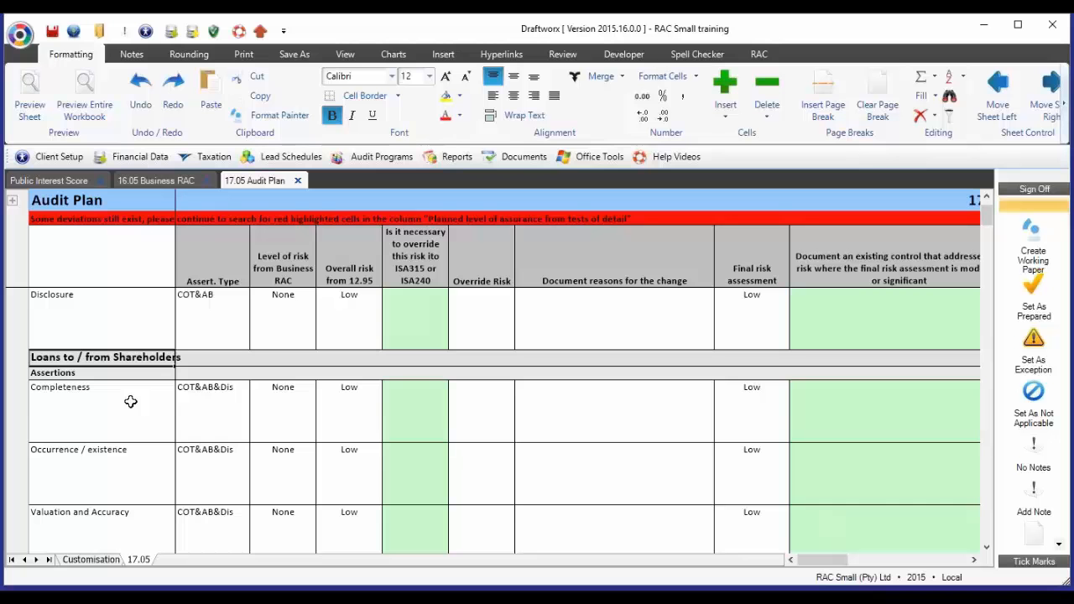
scroll(130, 401, "up", 5)
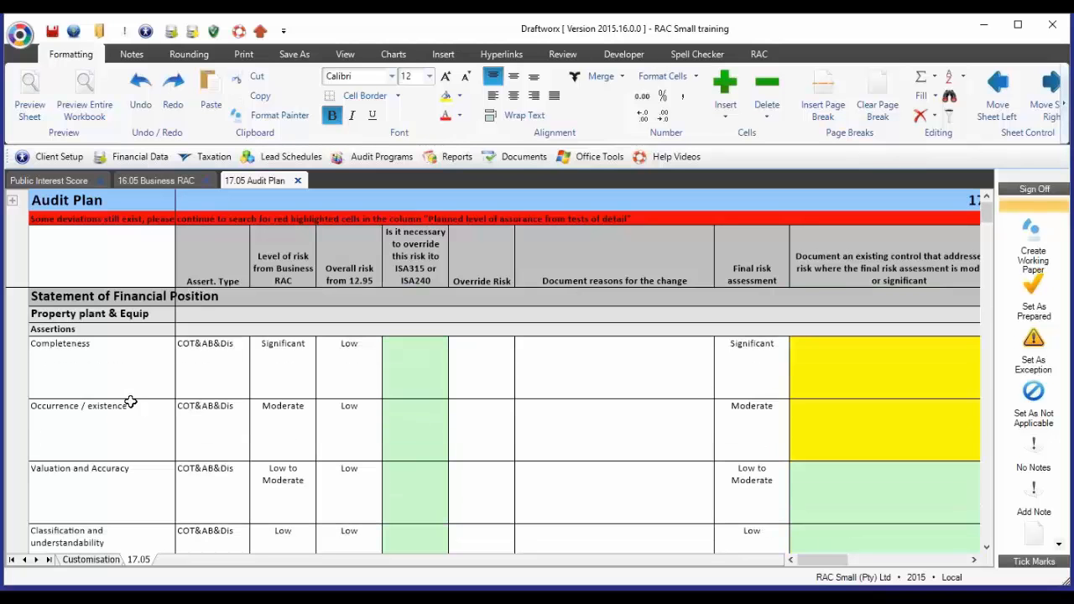
left_click(109, 316)
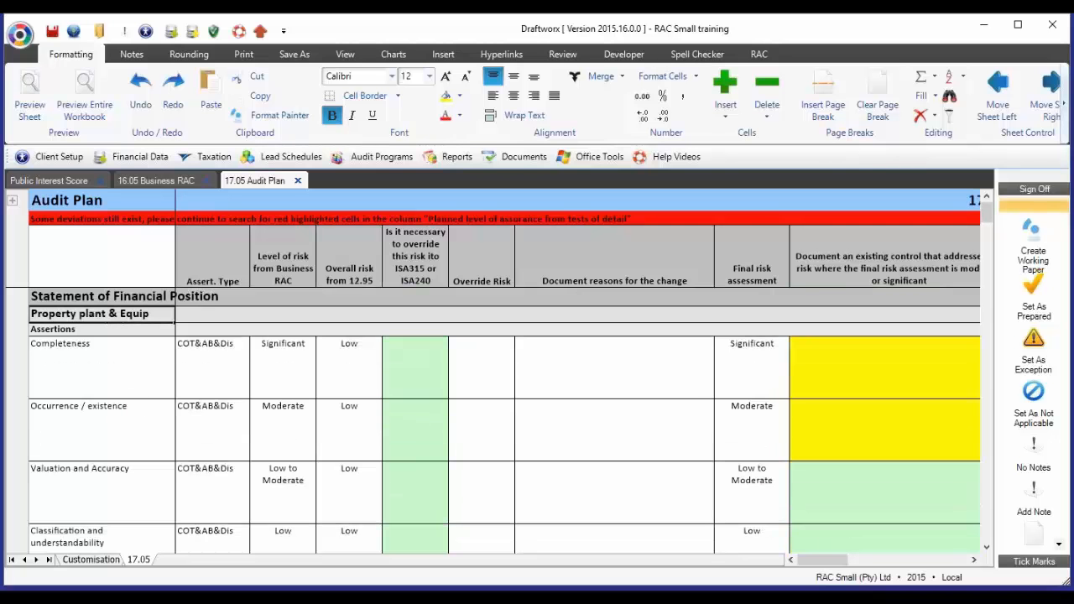
Step: Review the Property plant & Equip assertions, comparing each one's business RAC risk level with its final risk assessment
left_click(95, 361)
left_click(95, 403)
left_click(108, 483)
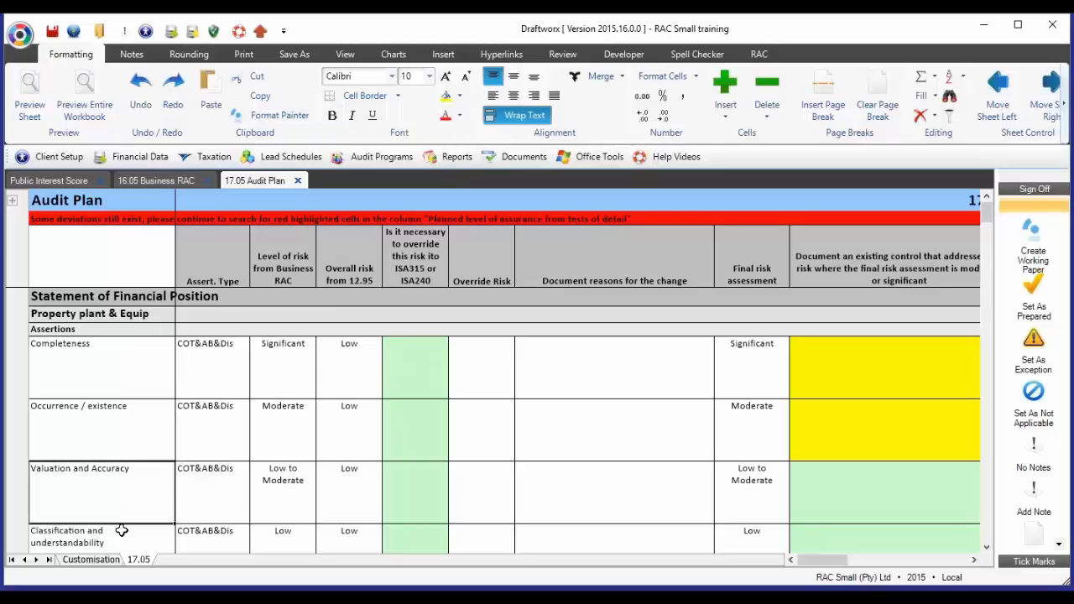
left_click(122, 532)
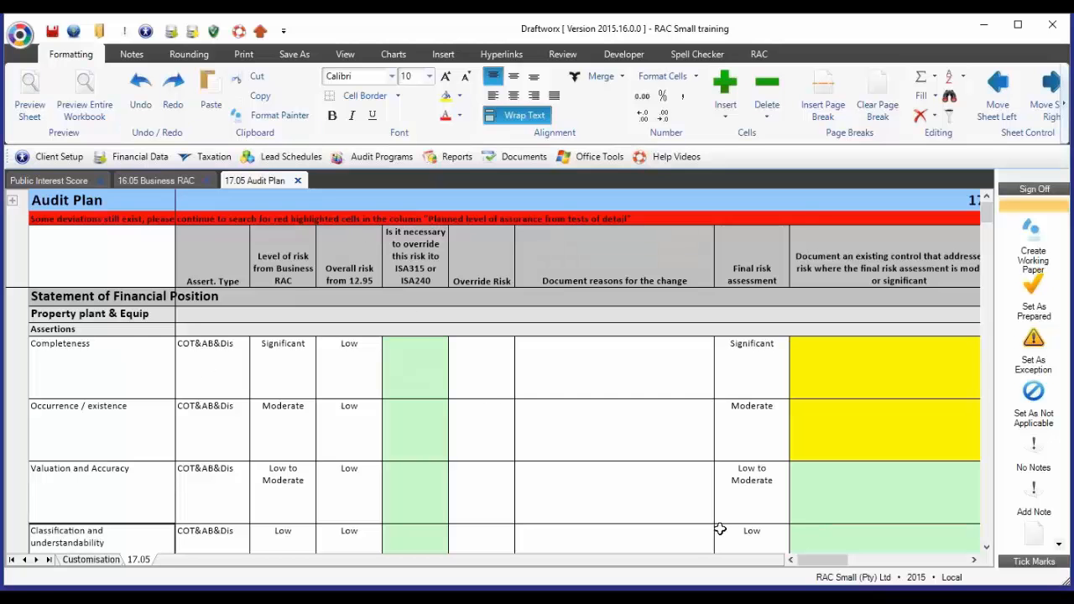
scroll(505, 417, "down", 1)
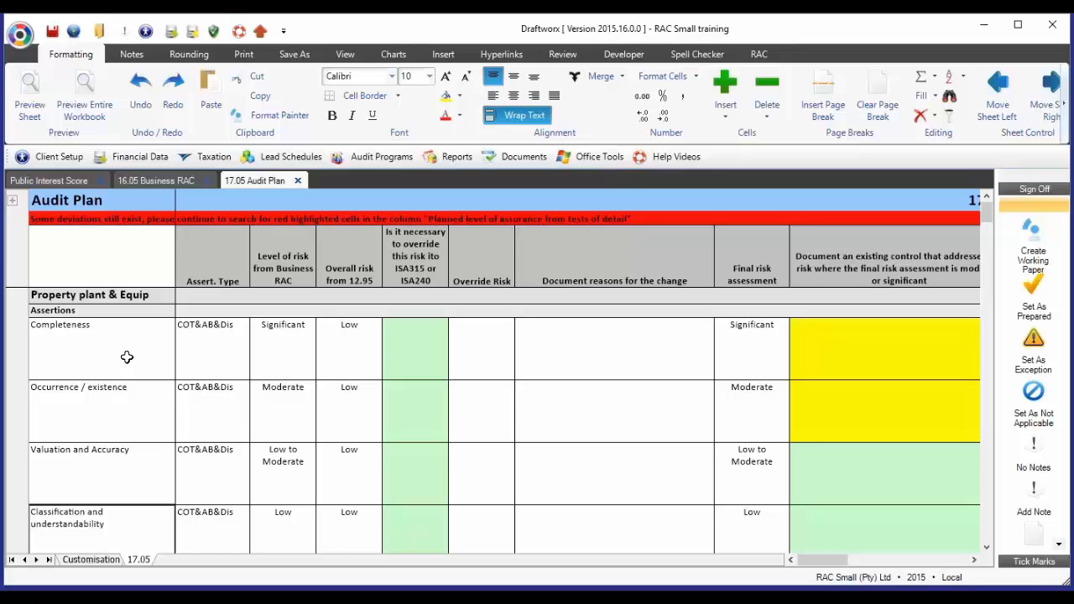
left_click(274, 349)
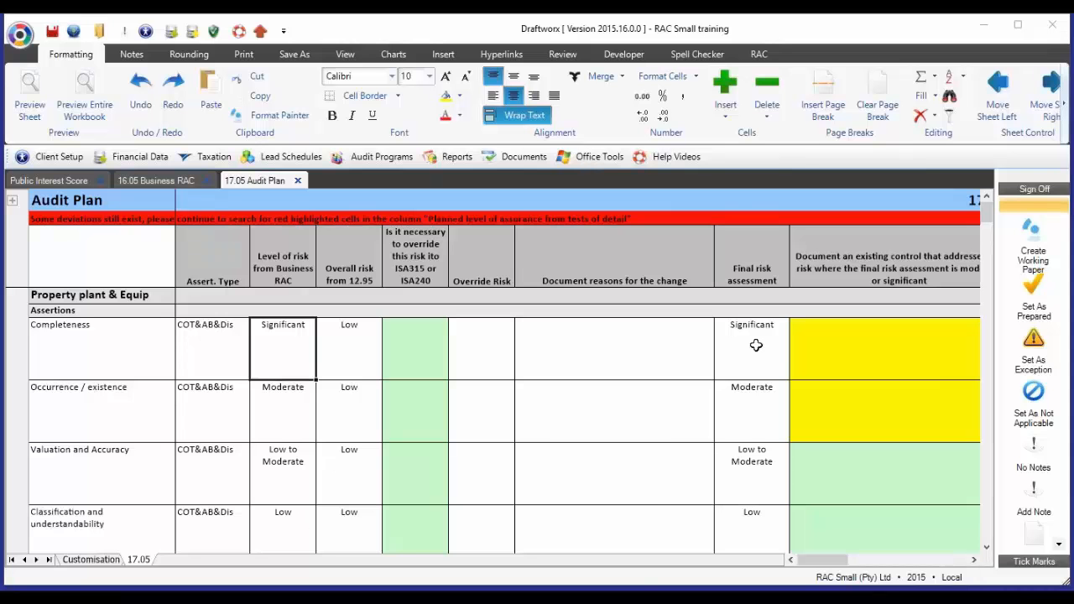
left_click(986, 549)
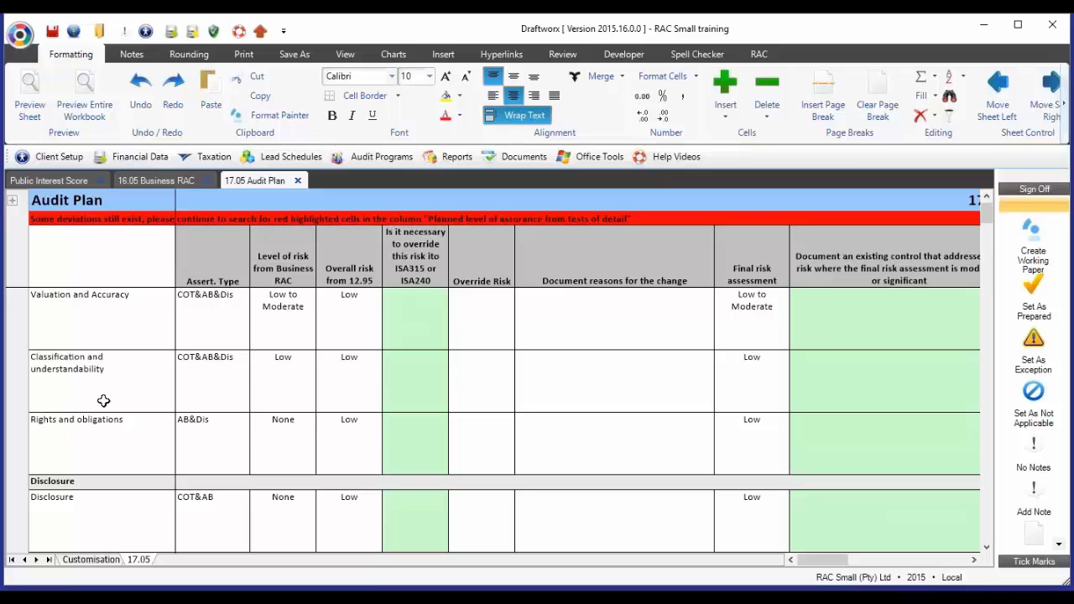
left_click(280, 432)
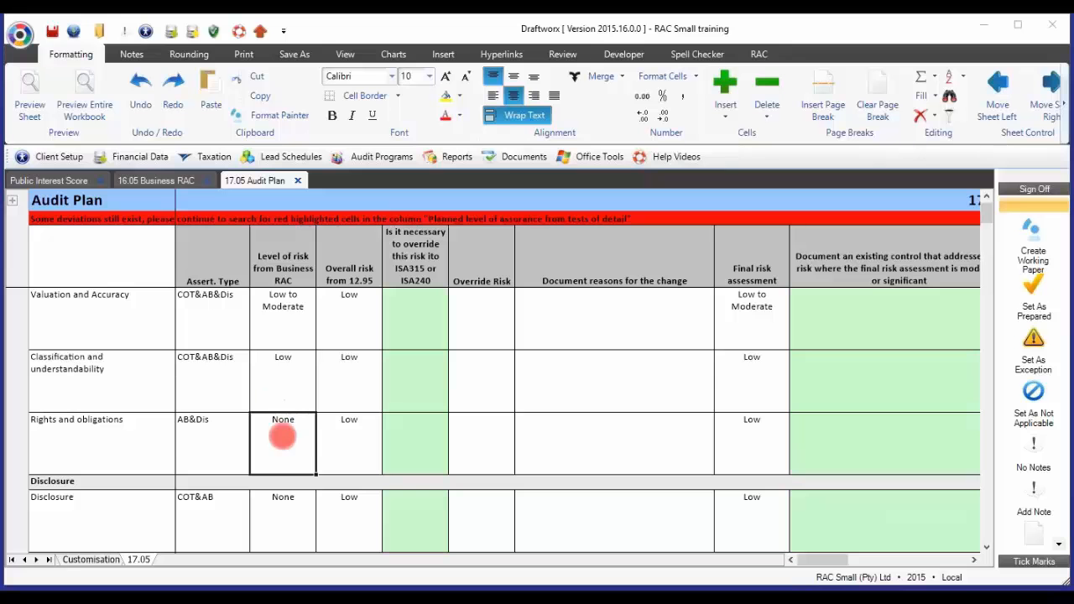
left_click(285, 447)
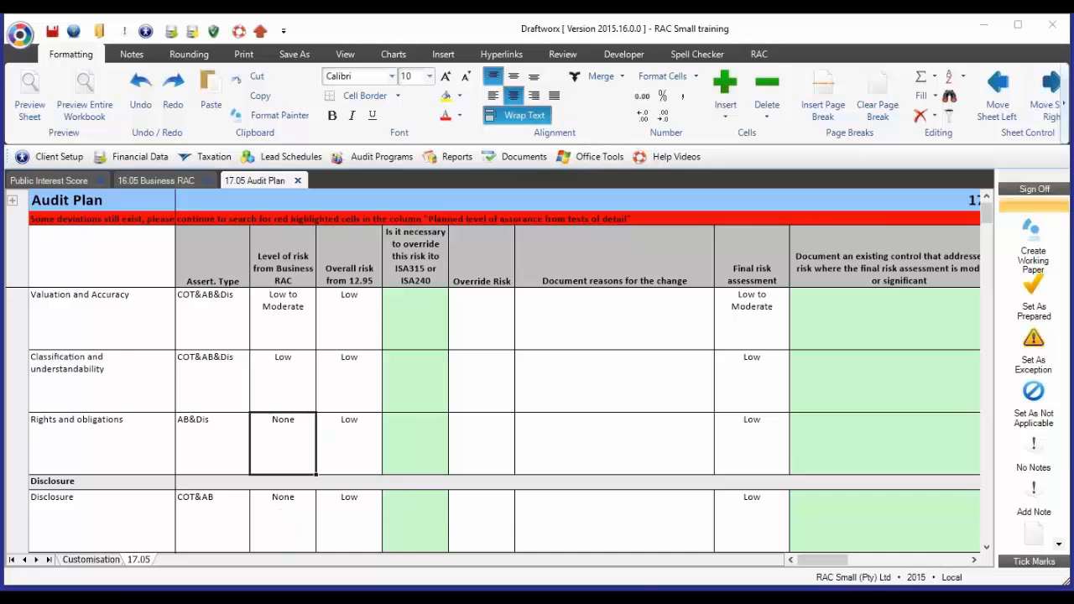
Step: Examine the existing control, walkthrough and control reliance columns for the Completeness and Occurrence / existence assertions of Property plant & Equip
scroll(788, 450, "up", 3)
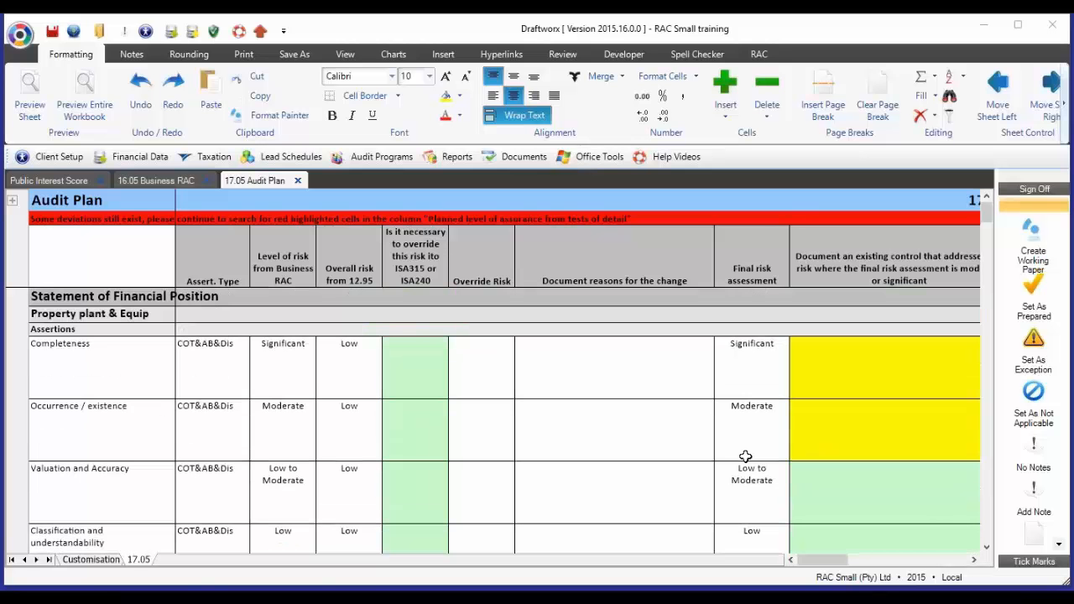
scroll(542, 407, "right", 5)
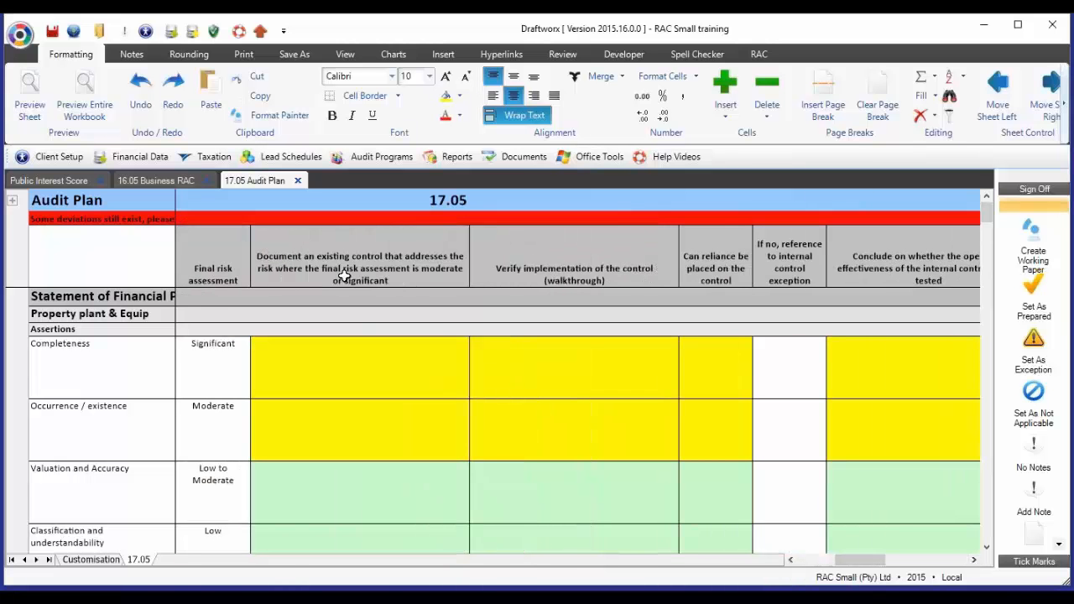
left_click(385, 376)
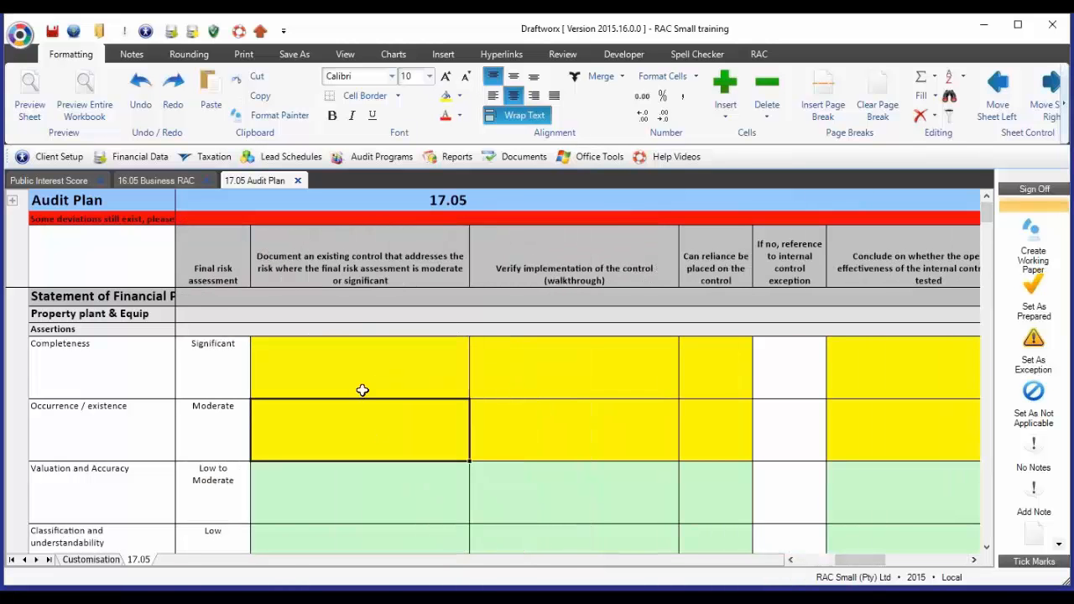
left_click(360, 434)
left_click_drag(539, 385, 559, 424)
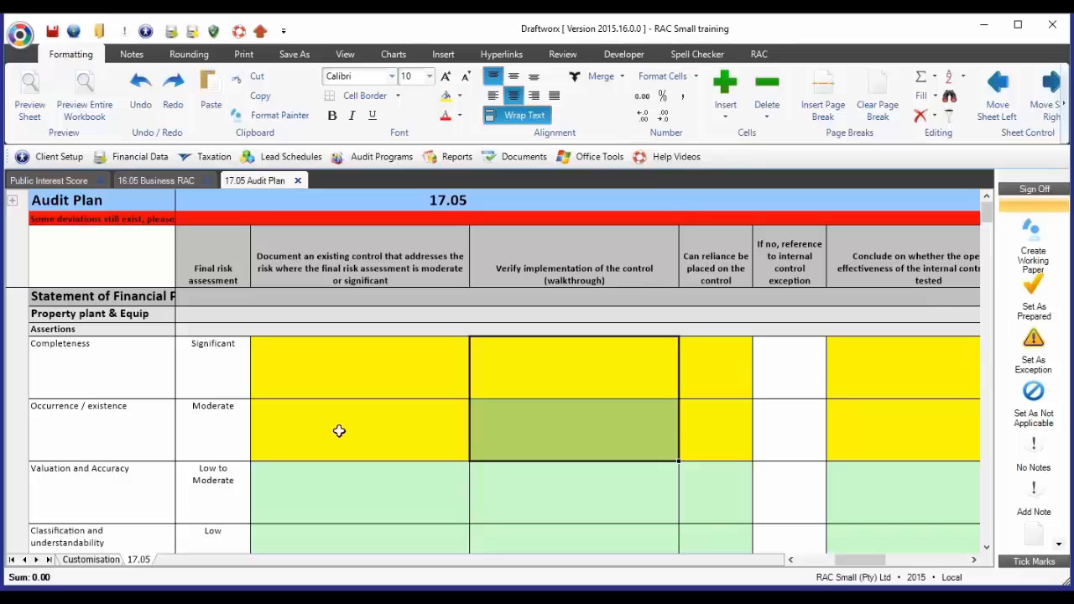
left_click(116, 375)
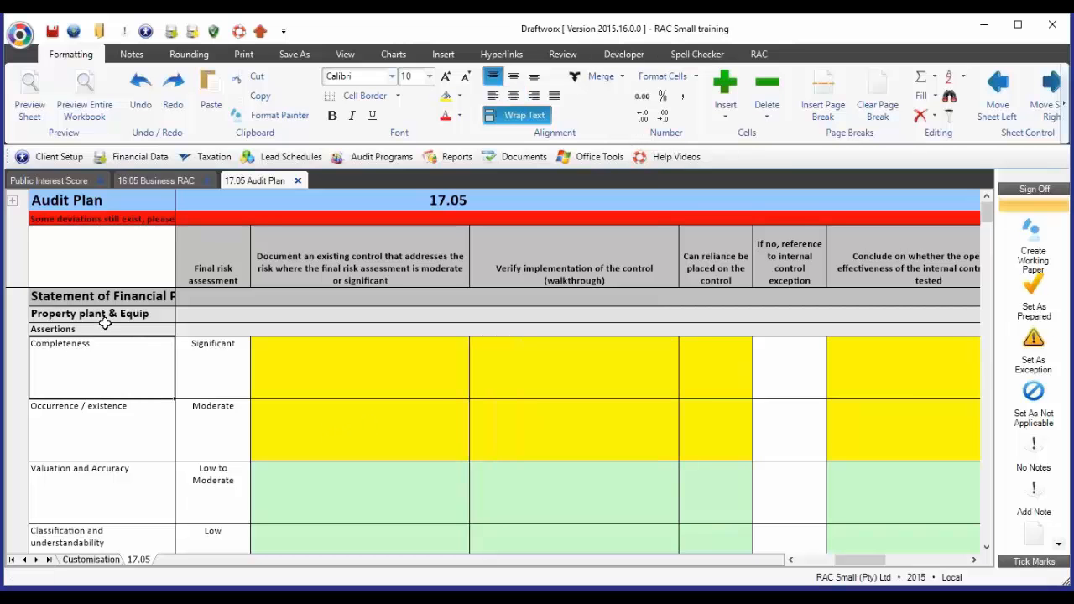
left_click(345, 378)
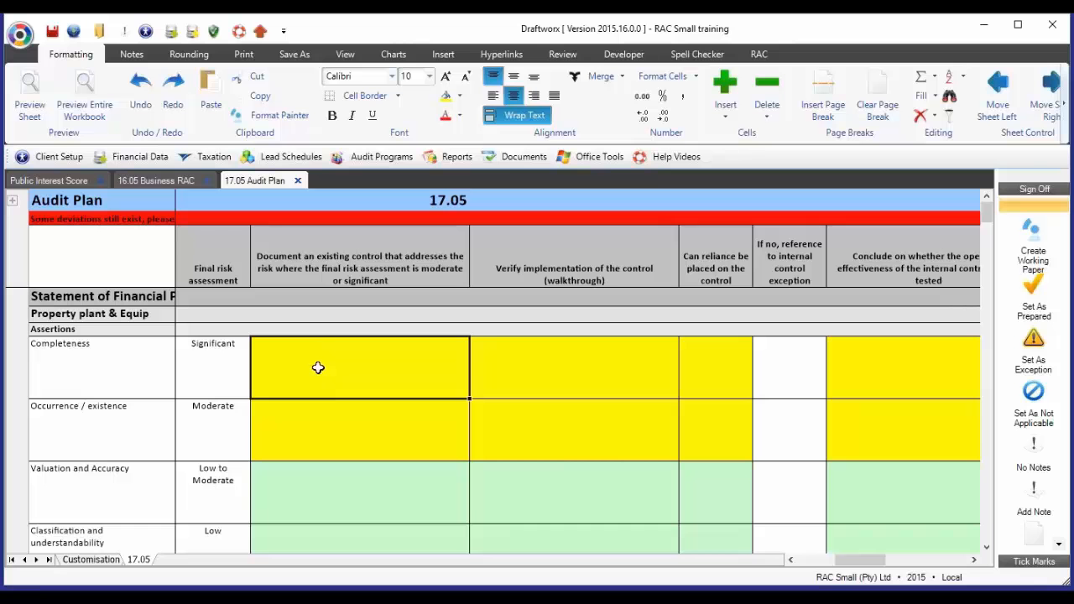
left_click(89, 317)
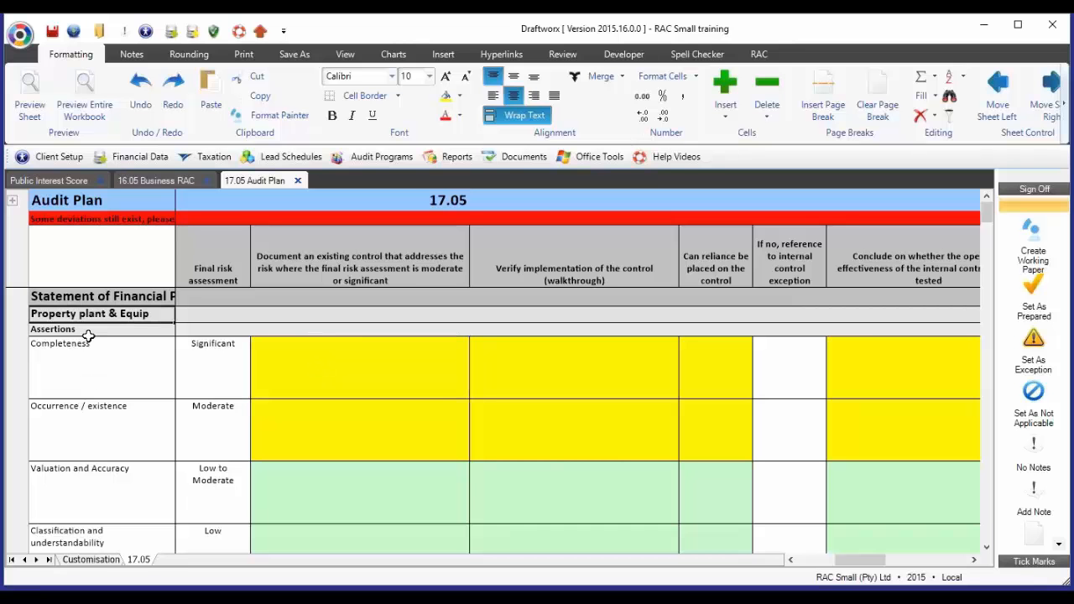
left_click(87, 363)
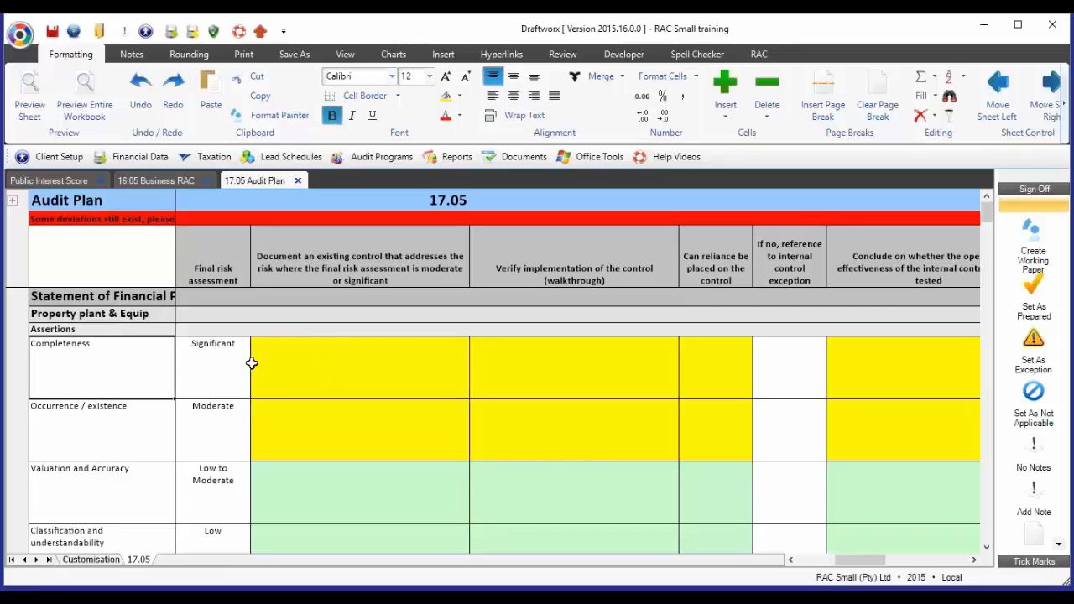
left_click(418, 366)
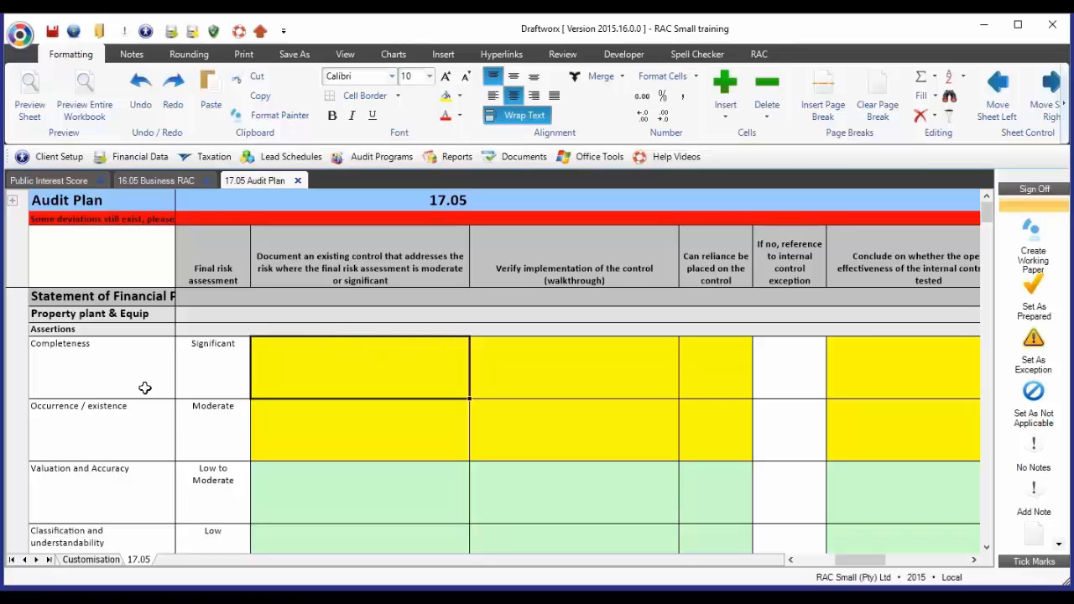
left_click(379, 434)
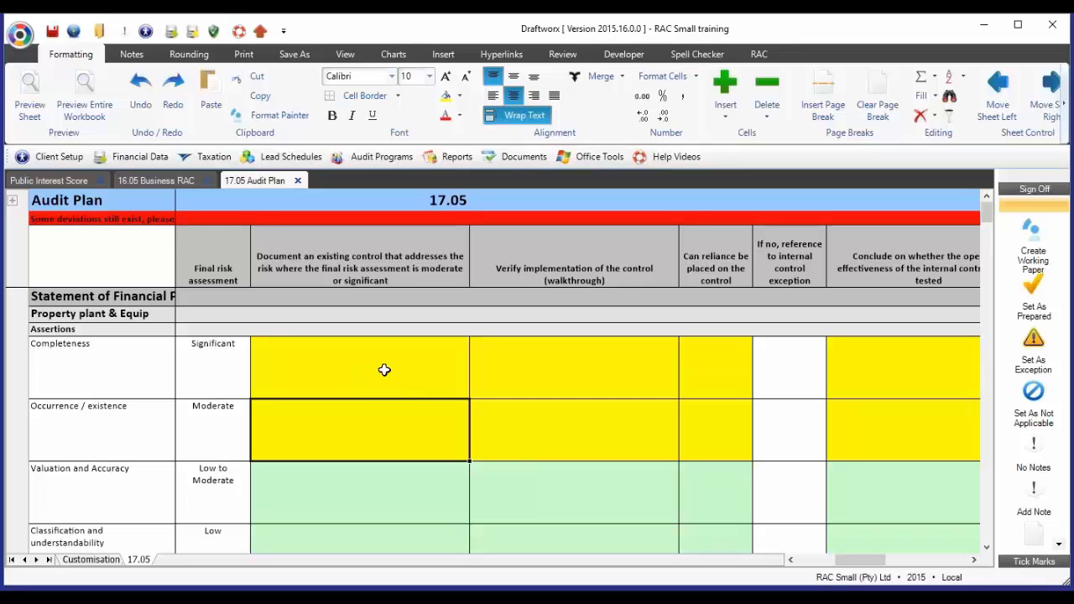
left_click(593, 419)
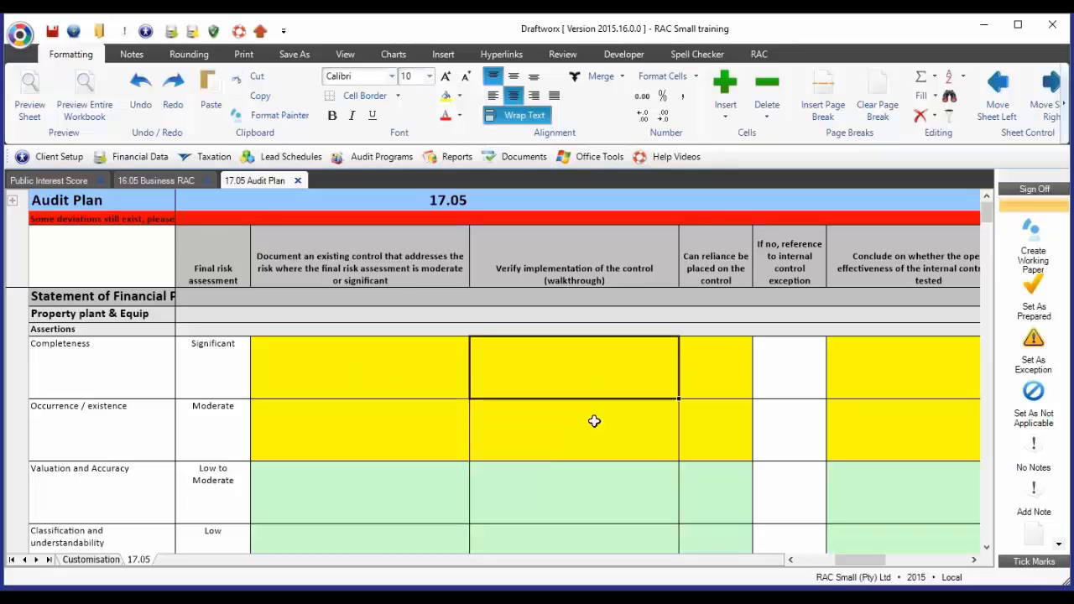
left_click(580, 368)
left_click(579, 428)
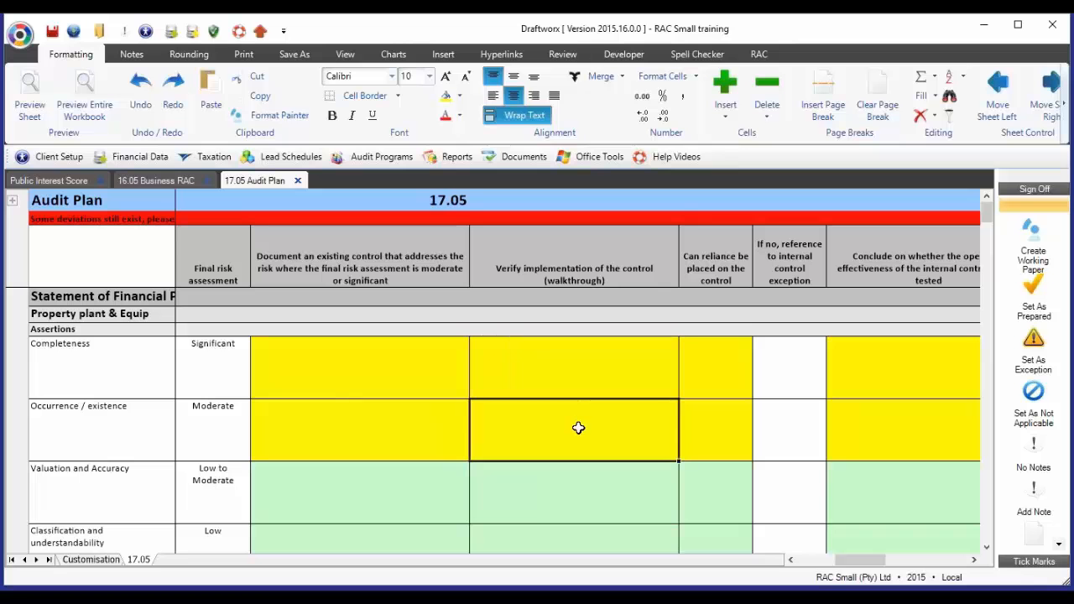
left_click(730, 379)
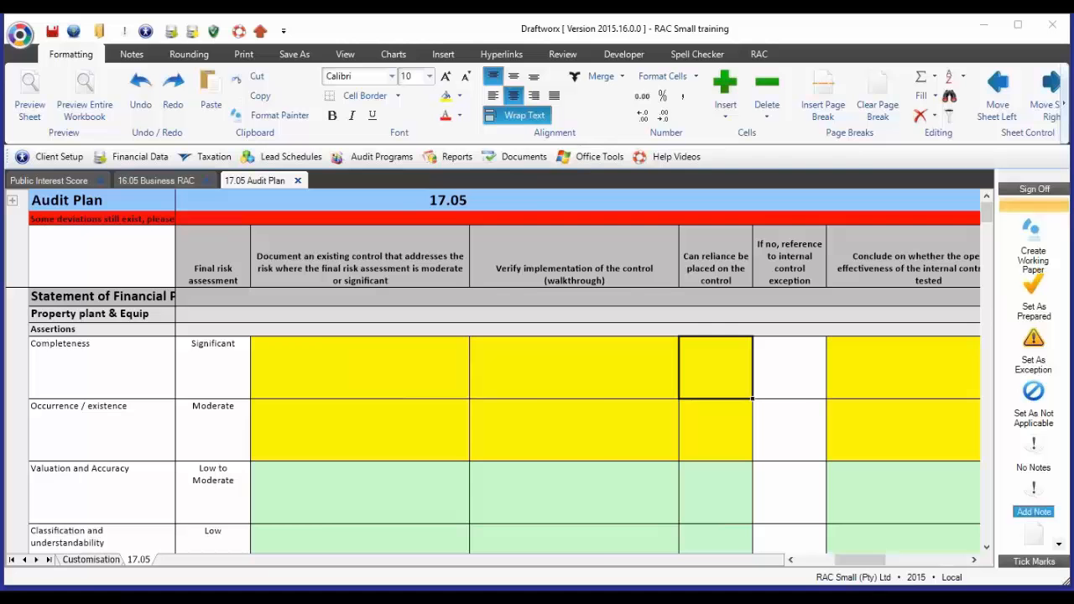
Step: Set the Completeness conclusion on operating effectiveness to "Reliance on controls and the operating effectiveness of controls will be tested (TOC)"
left_click(975, 561)
left_click(974, 561)
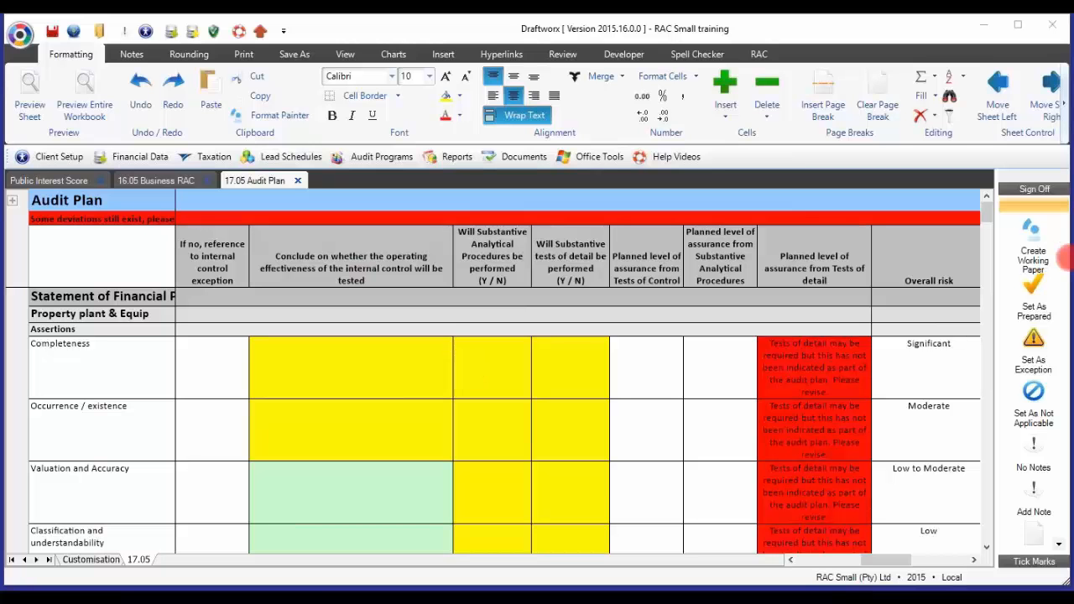
left_click(444, 389)
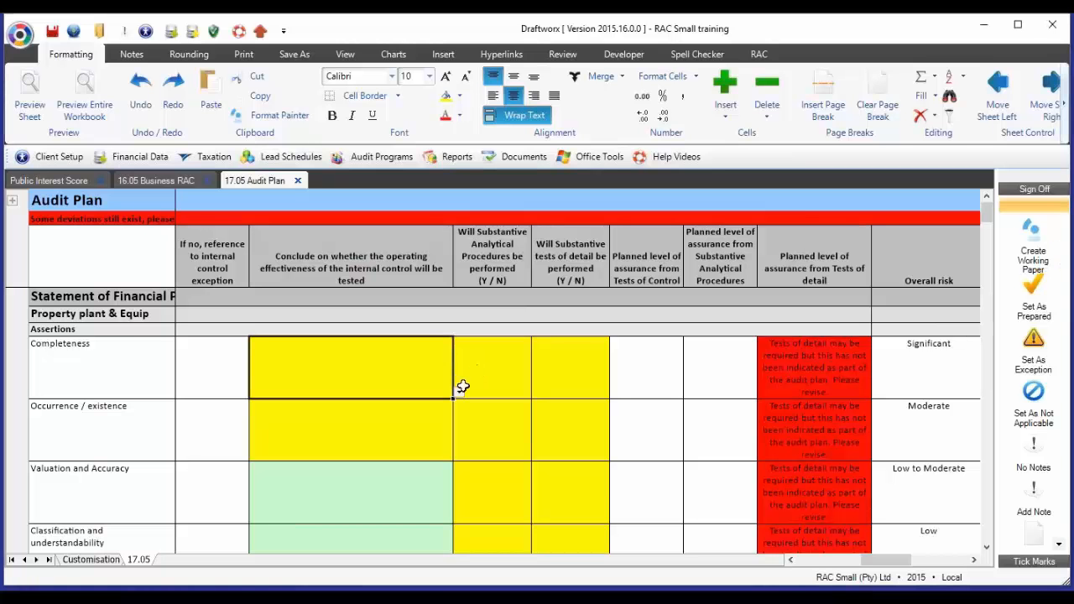
left_click(459, 392)
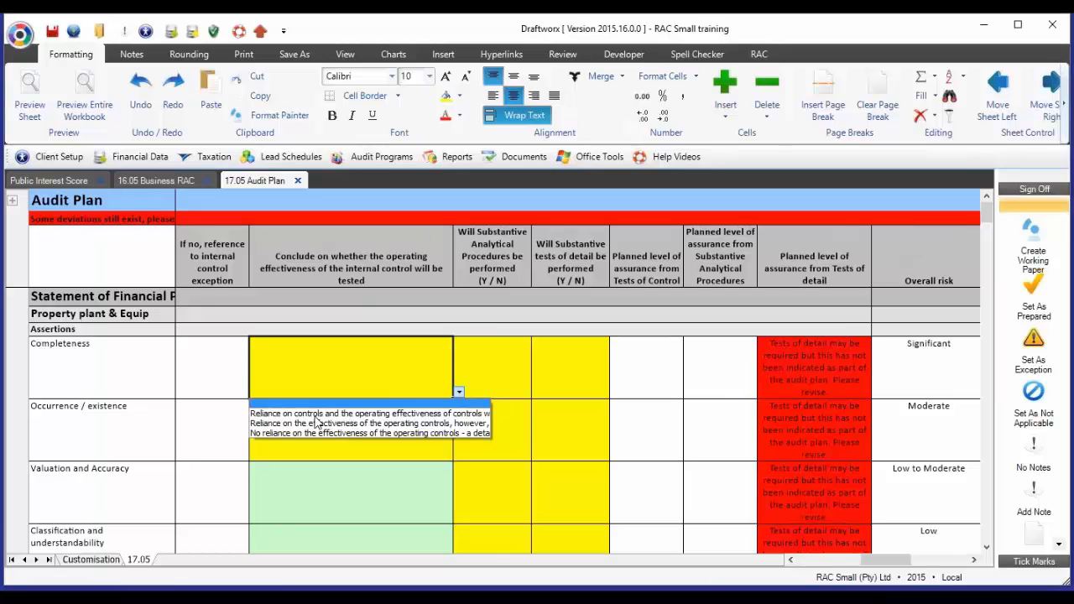
left_click(445, 414)
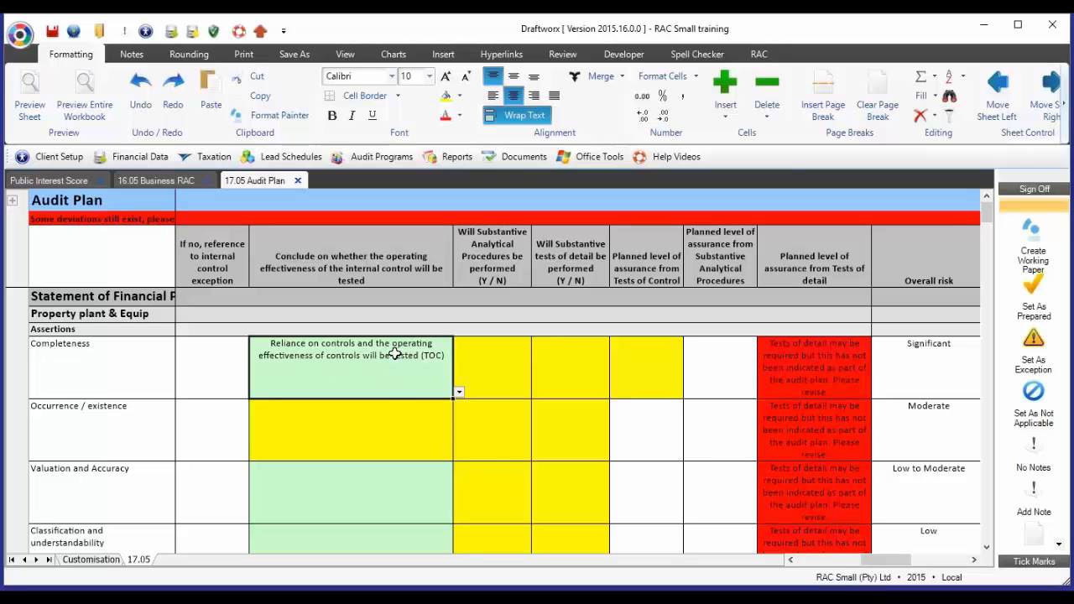
Step: Conclude for Occurrence / existence: "Reliance on the effectiveness of the operating controls, however, it will be more effective to follow a substantive approach"
left_click(371, 437)
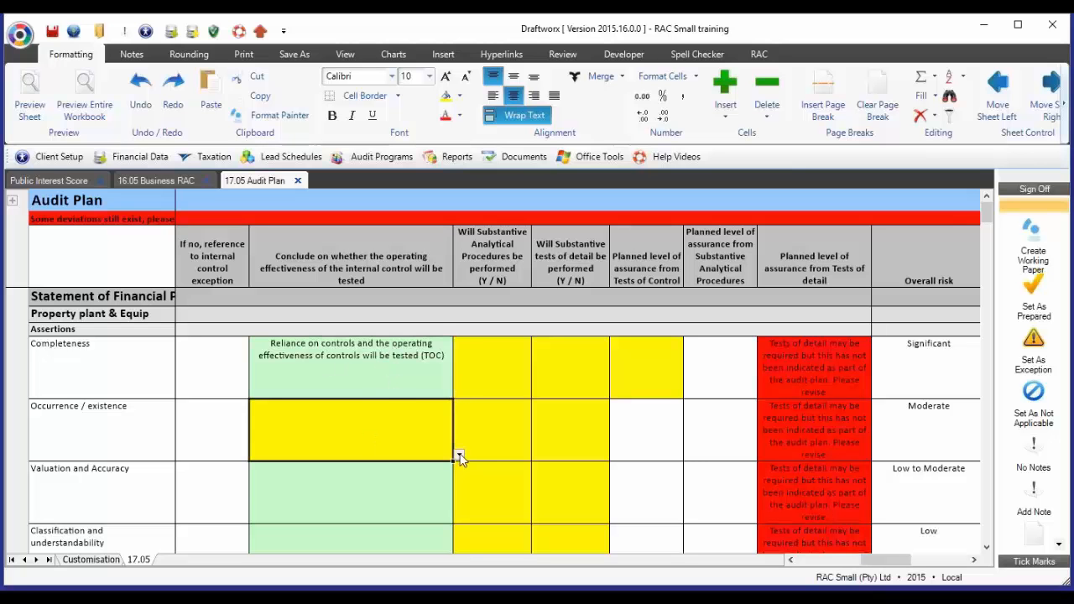
left_click(460, 455)
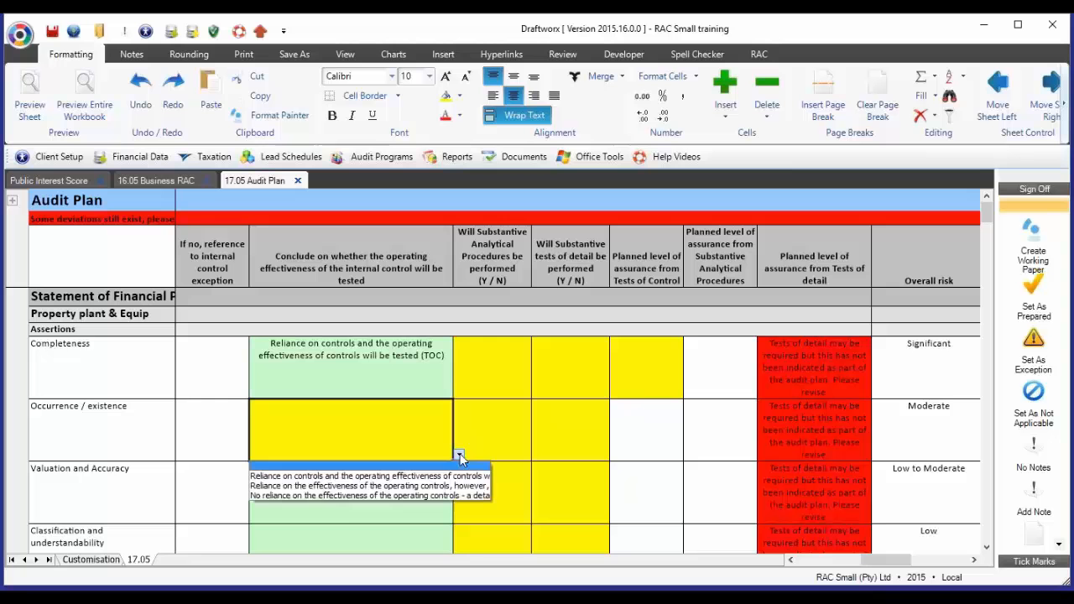
left_click(307, 487)
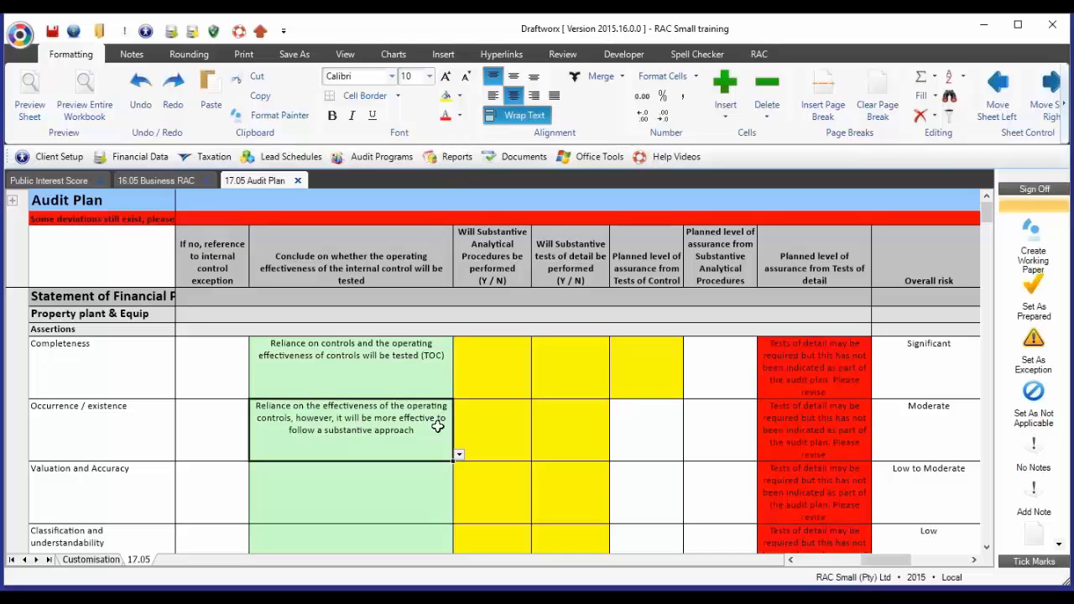
Step: Conclude for Valuation and Accuracy: "No reliance on the effectiveness of the operating controls - a detail substantive approach to be followed", and review the conclusions above it
left_click(408, 484)
left_click(459, 518)
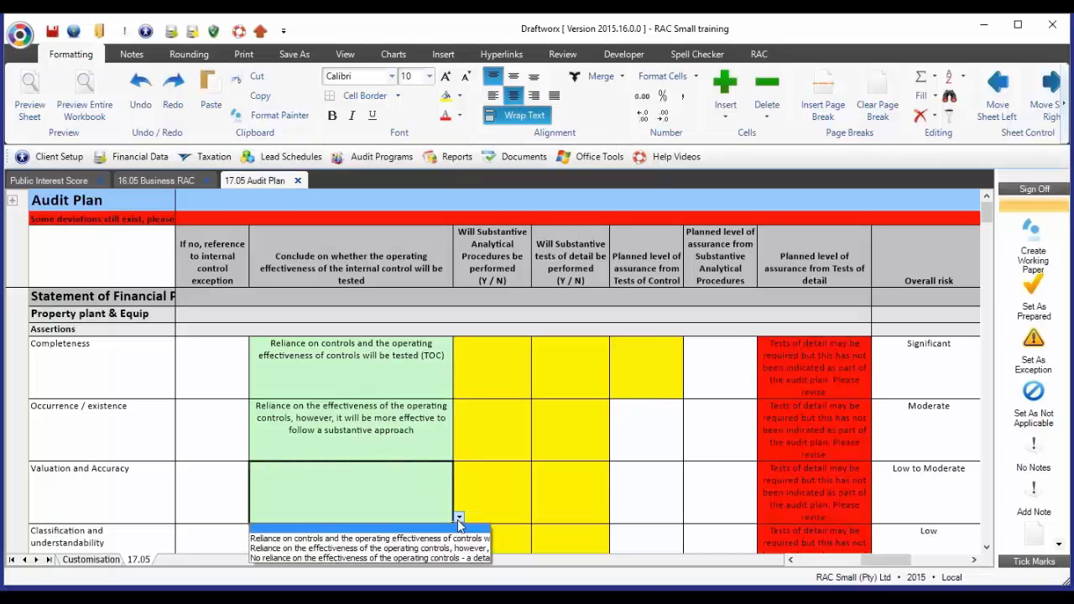
left_click(390, 561)
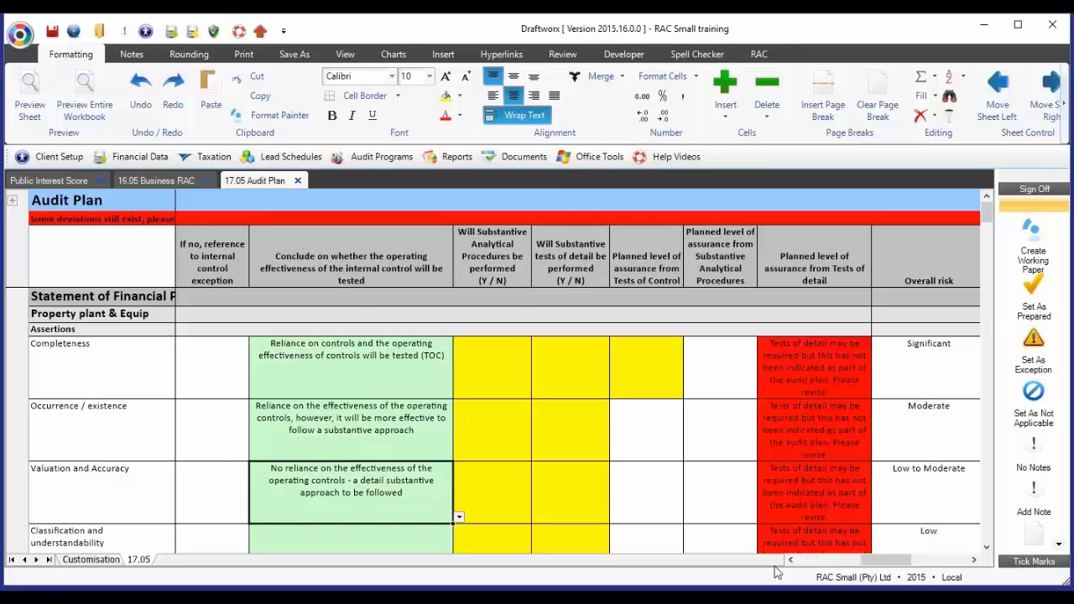
left_click_drag(305, 363, 303, 416)
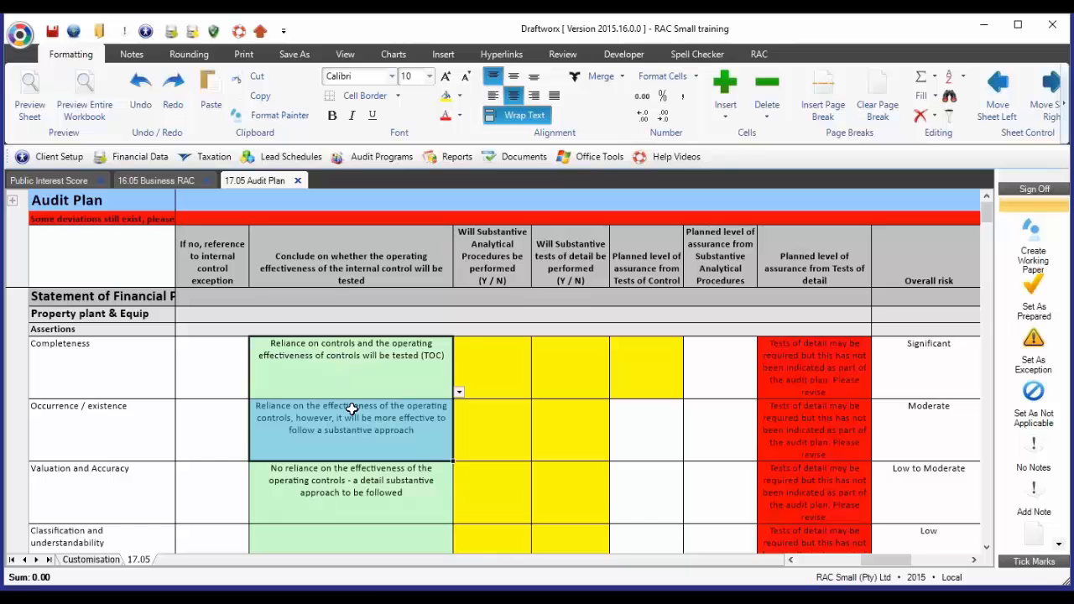
Step: Enter Y for Completeness as to whether Substantive Analytical Procedures will be performed
left_click(496, 367)
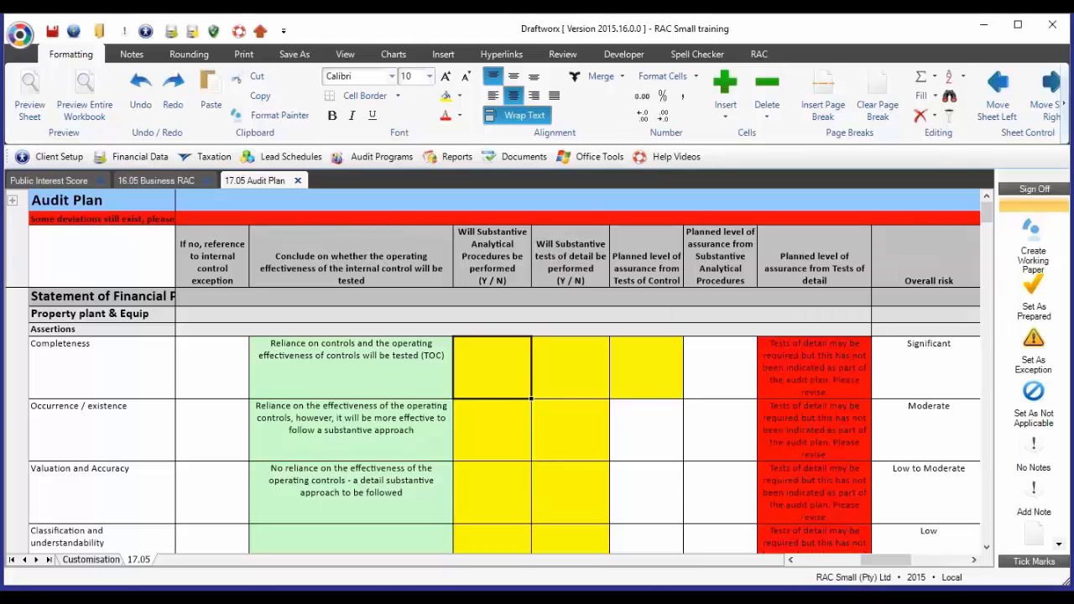
type("t")
key("Return")
key("Escape")
type("Y")
key("Return")
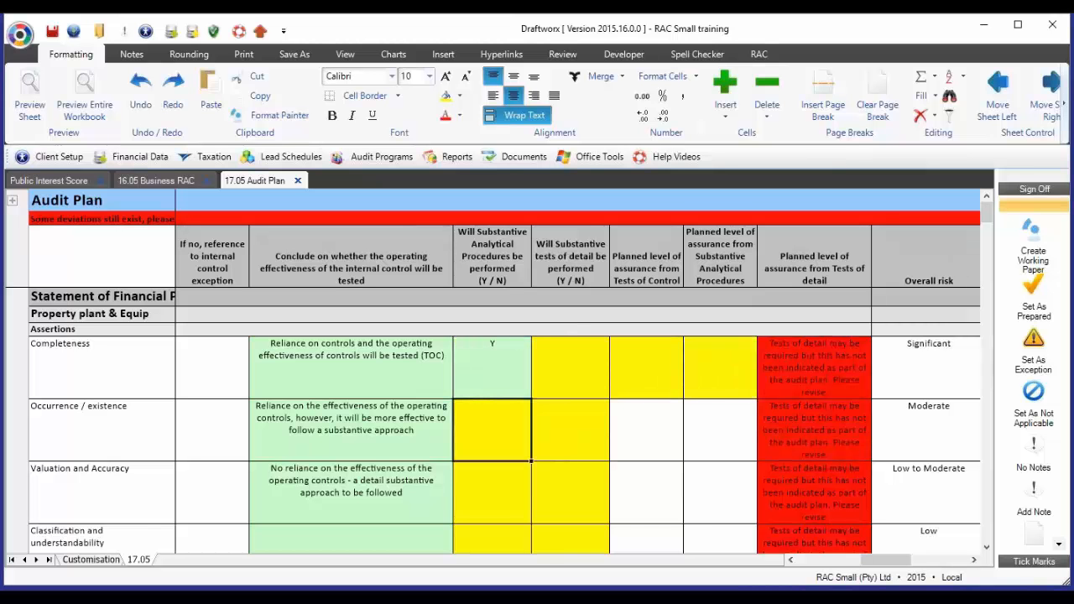
Step: For Substantive Analytical Procedures, enter n for Occurrence / existence, y for Valuation and Accuracy, N for Classification and understandability, and Y for Rights and obligations
type("n")
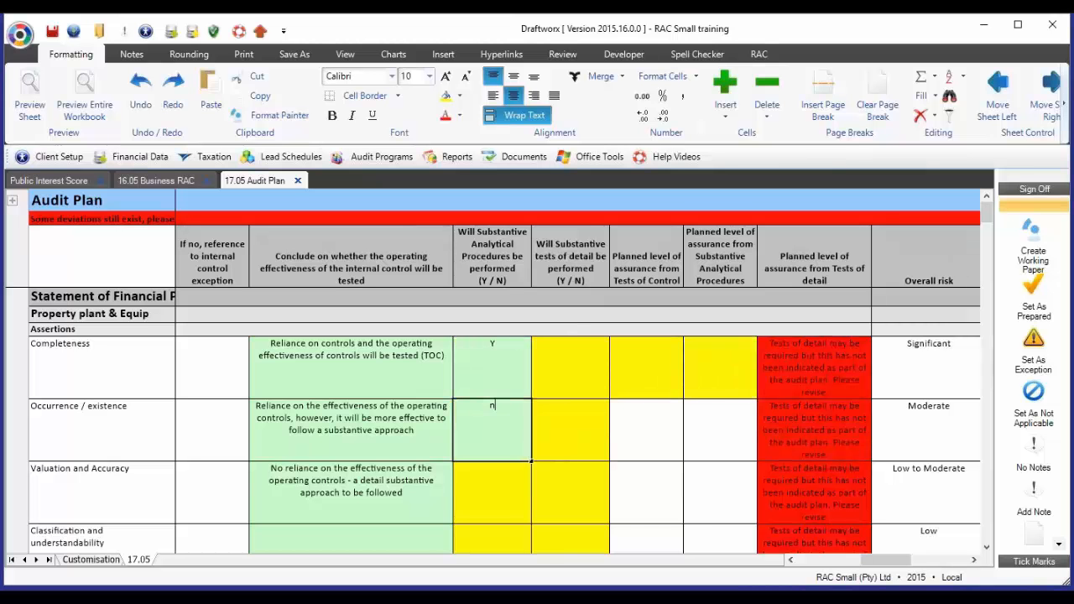
key("Return")
type("y")
key("Return")
type("N")
key("Return")
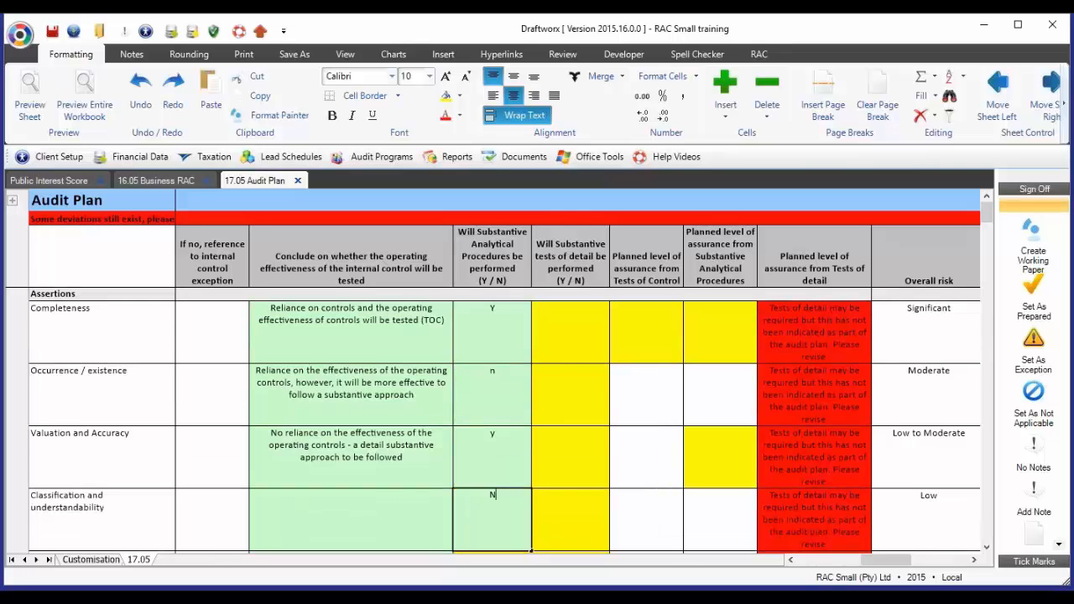
type("Y")
key("Up")
key("Up")
key("Up")
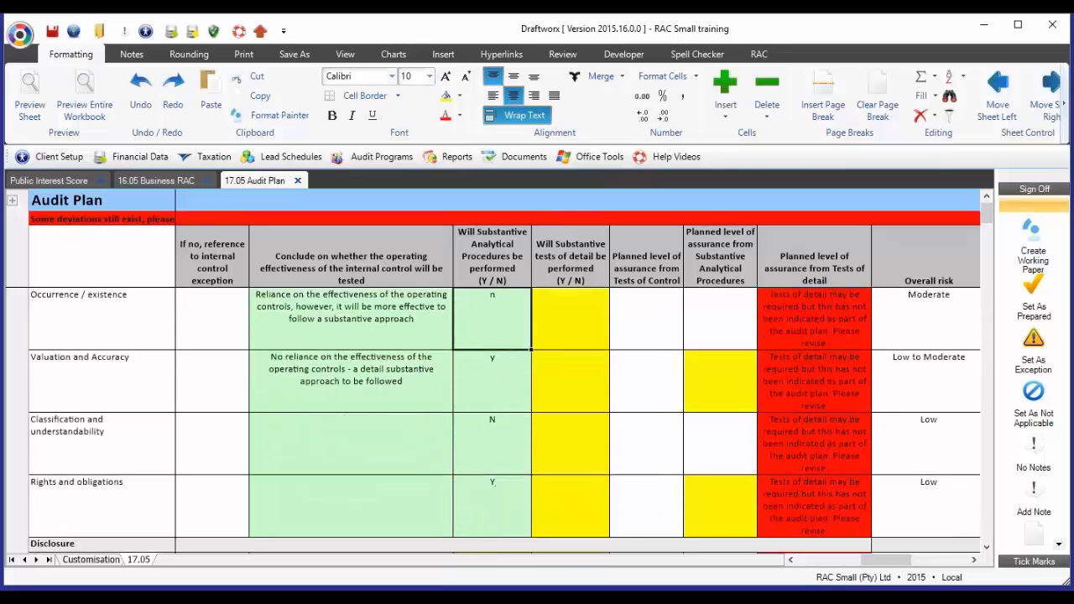
Step: Enter n for Completeness as to whether Substantive tests of detail will be performed
key("Up")
key("Right")
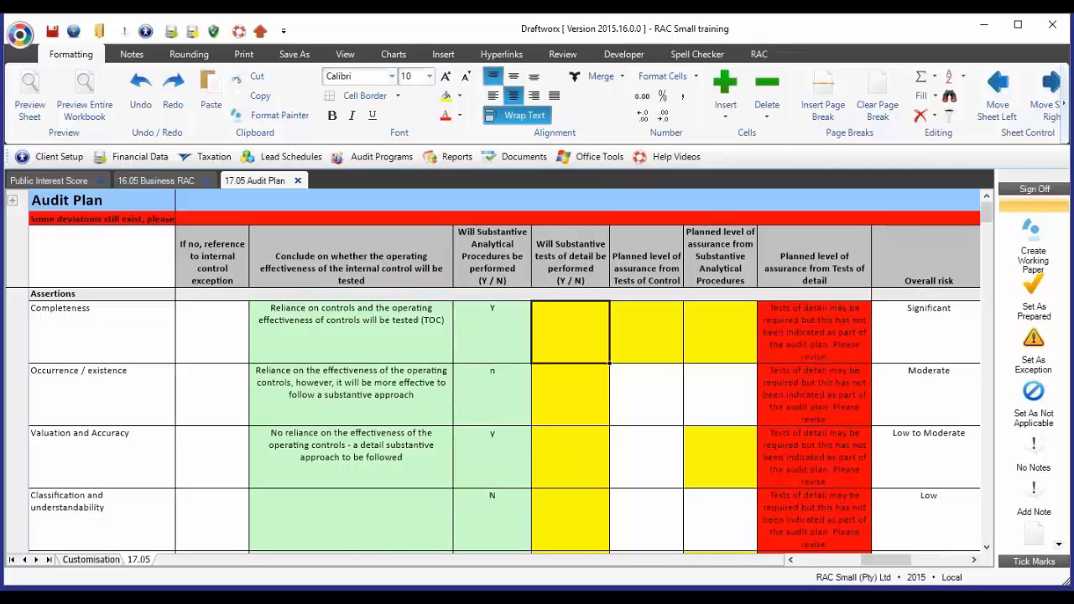
type("n")
key("Return")
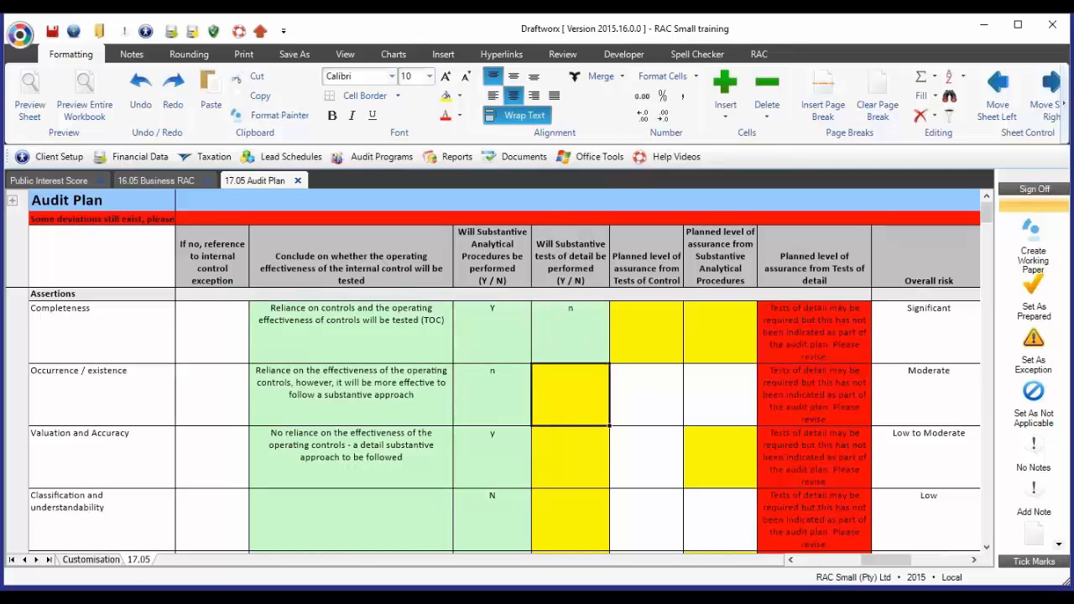
Step: For Substantive tests of detail, enter Y for Occurrence / existence, N for Valuation and Accuracy, Y for Classification and understandability, and N for Rights and obligations
type("Y")
key("Return")
type("N")
key("Return")
type("Y")
key("Return")
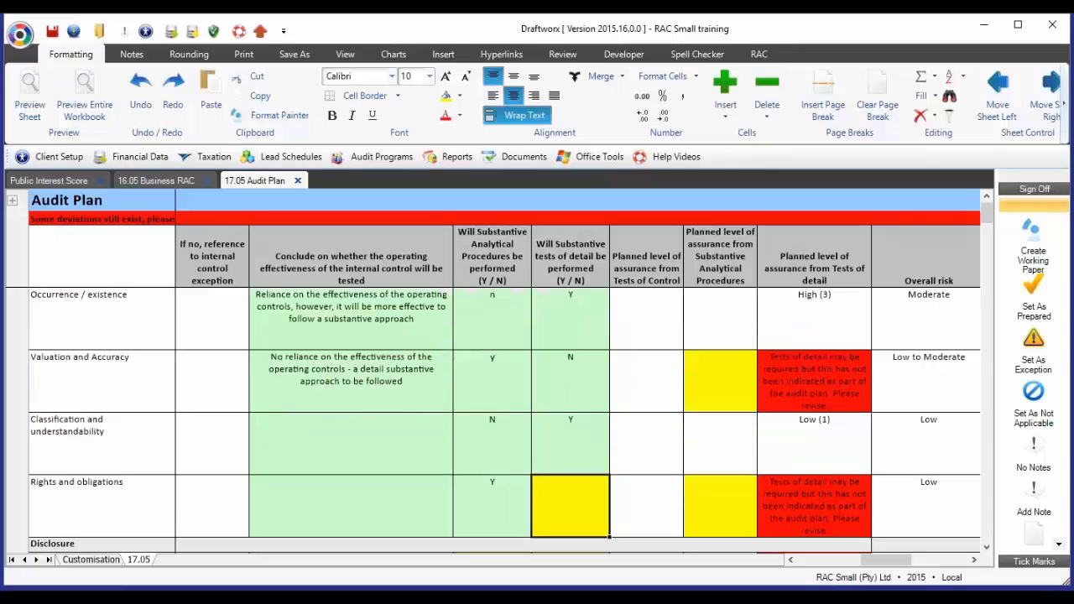
Step: Examine the planned Tests of Control assurance options for Completeness and Occurrence / existence against their control reliance conclusions and the overall risk
key("Up")
key("Up")
key("Up")
key("Up")
key("Up")
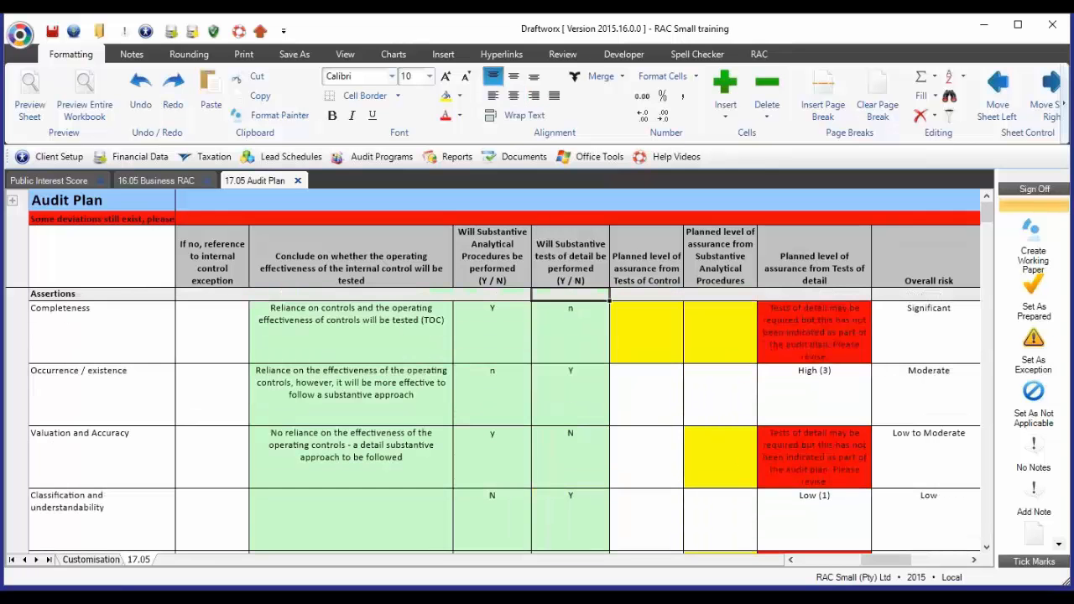
key("Down")
key("Right")
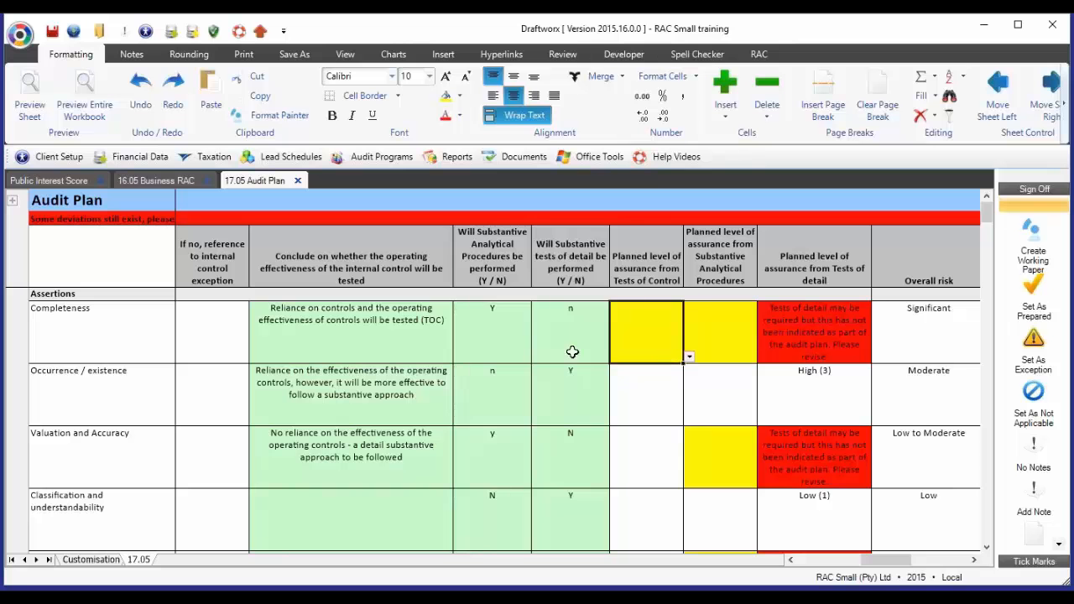
left_click(383, 351)
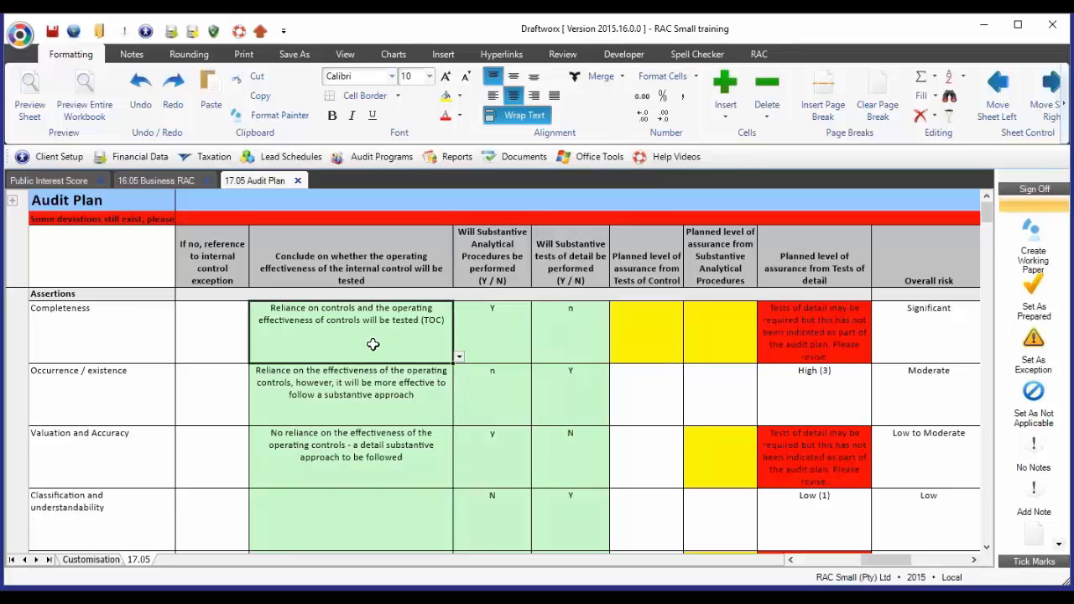
left_click(377, 387)
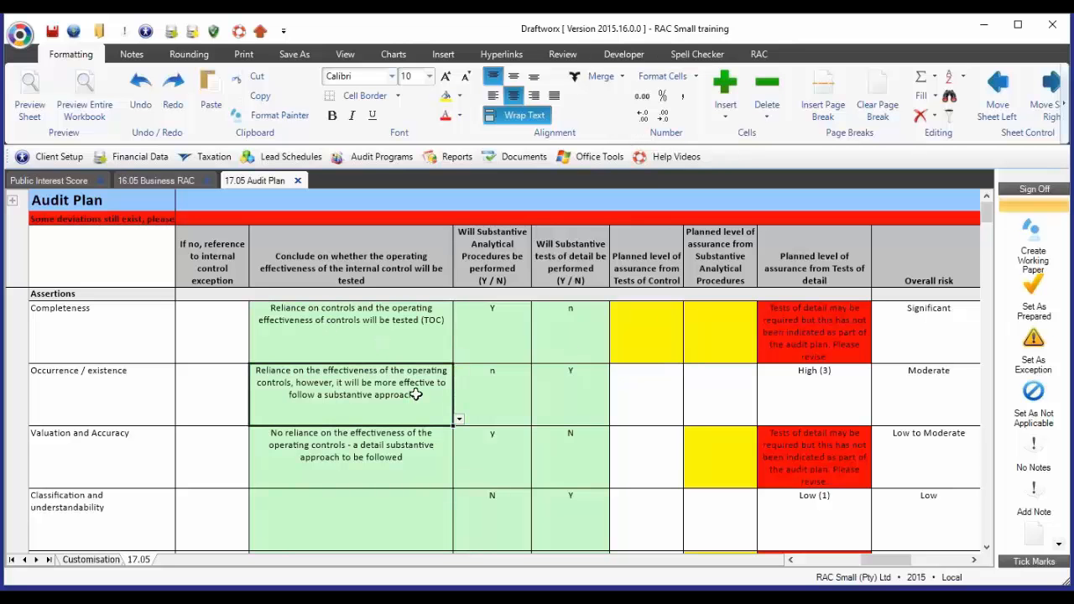
left_click(690, 409)
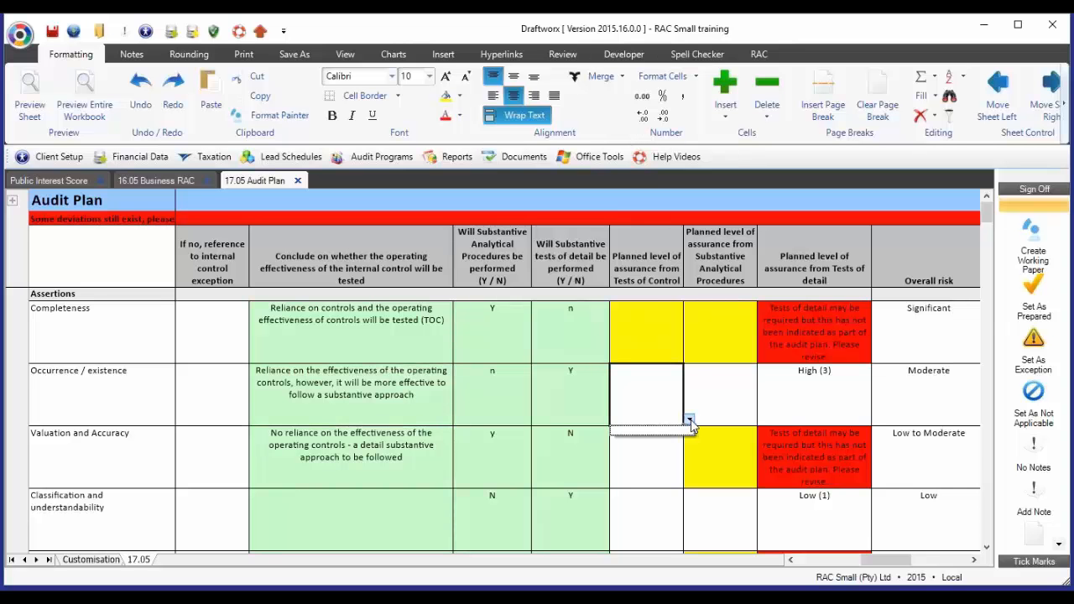
left_click(672, 354)
left_click(690, 359)
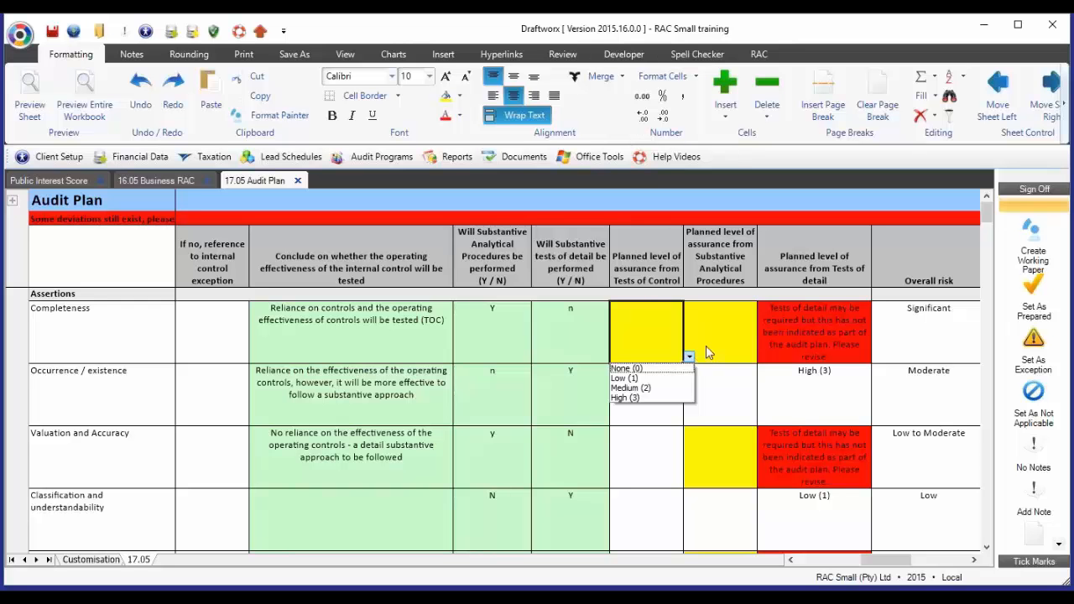
left_click(955, 327)
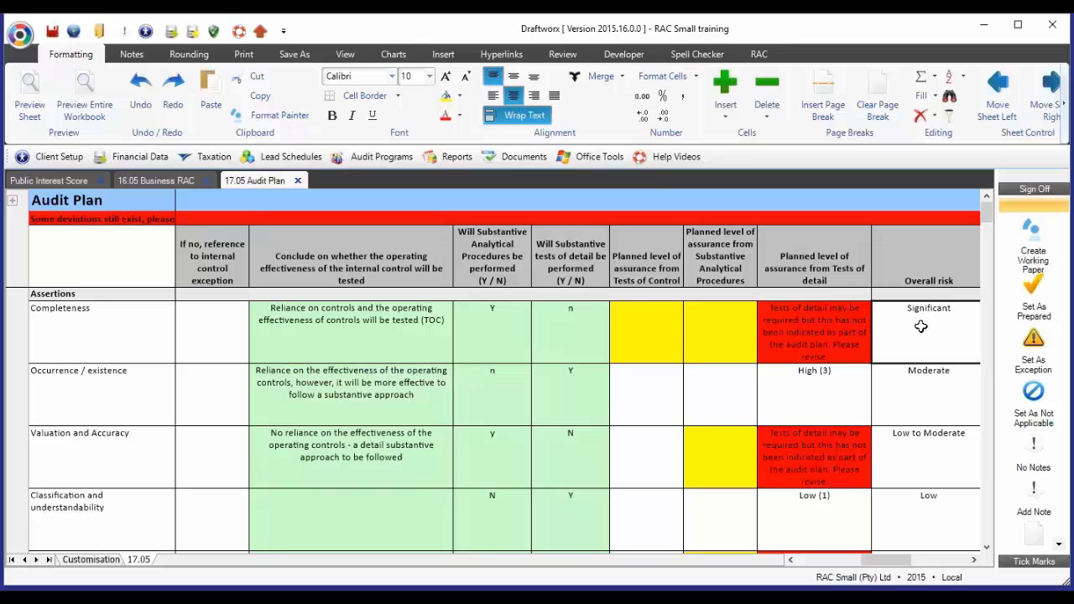
Step: Set Completeness's planned assurance to Medium (2) for both Tests of Control and Substantive Analytical Procedures
left_click(650, 344)
left_click(688, 357)
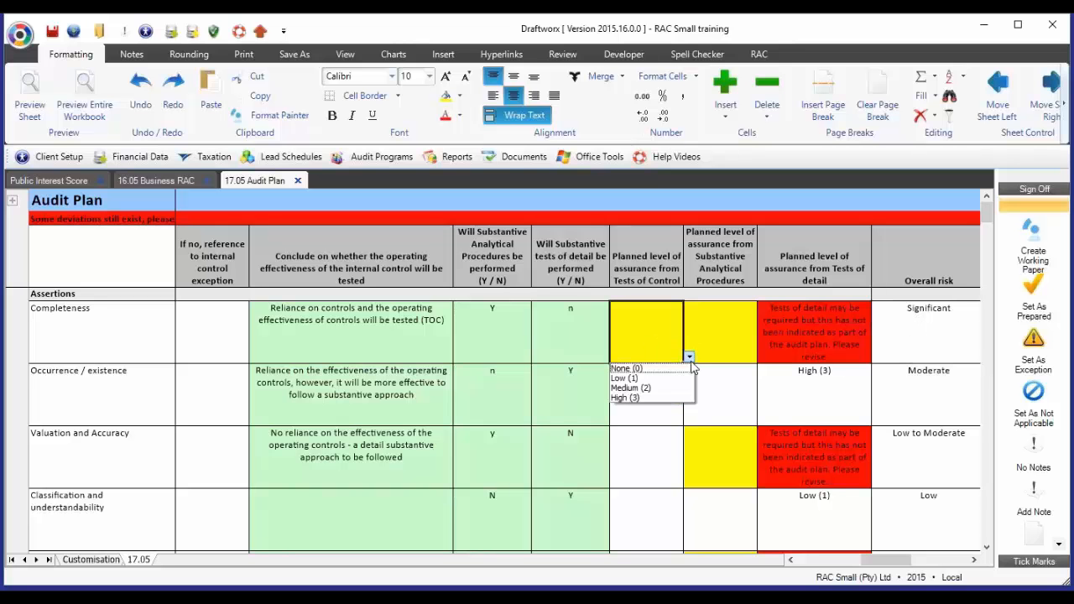
left_click(631, 389)
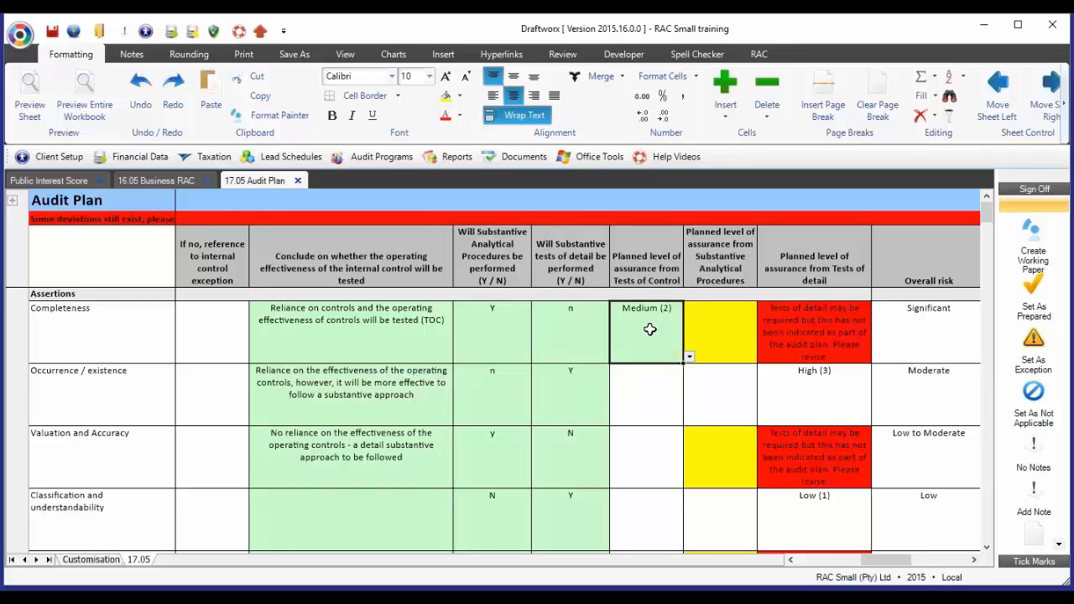
left_click(706, 327)
left_click(762, 357)
left_click(740, 389)
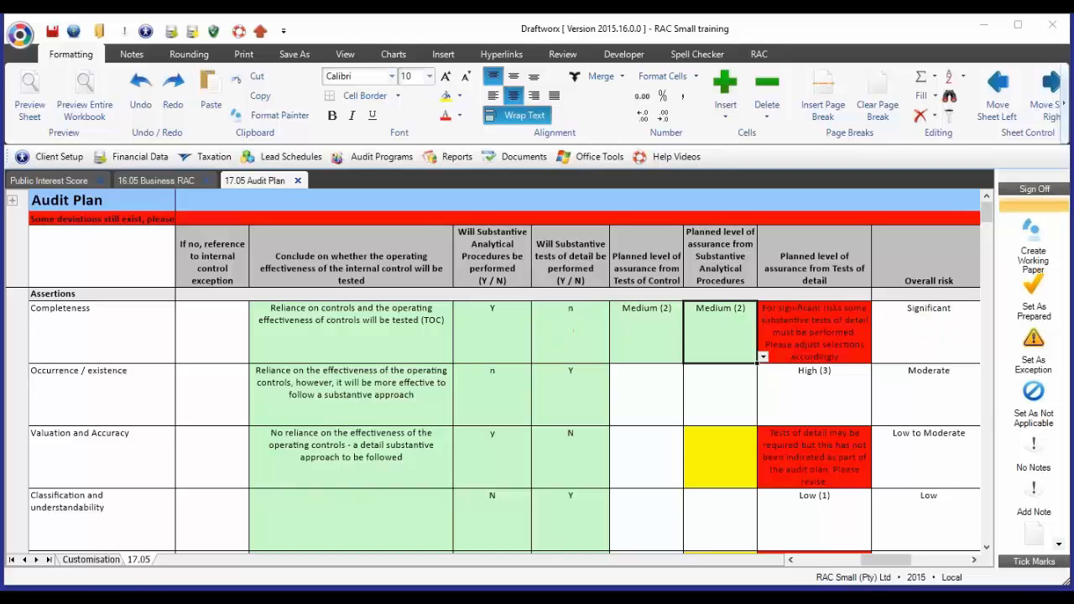
Step: For Completeness, enter y for Substantive tests of detail and set the planned level of assurance from Tests of Control to Low (1)
left_click(605, 326)
type("y")
key("Return")
key("Up")
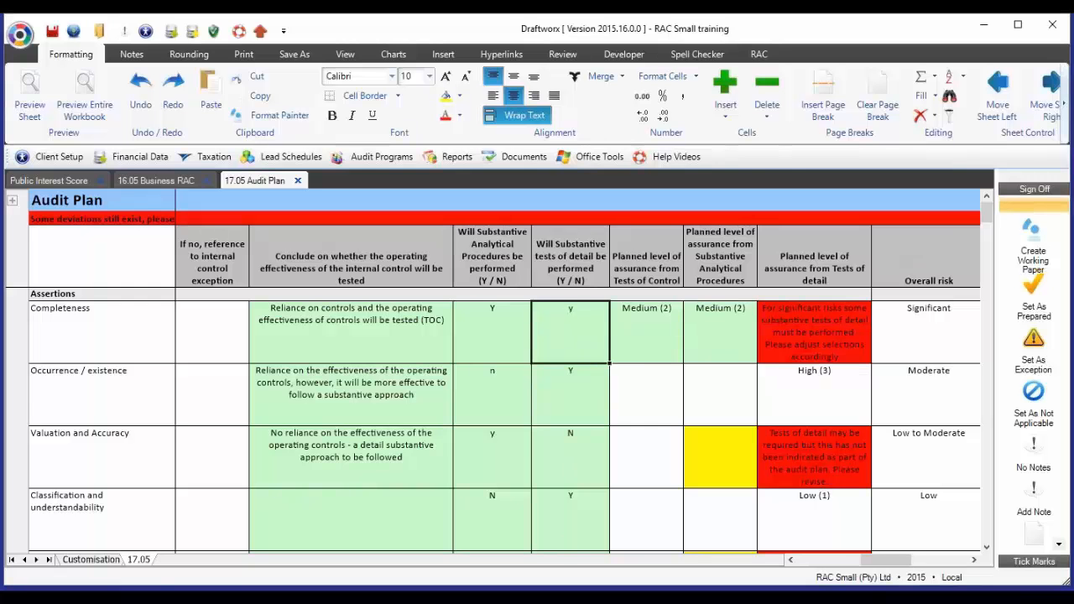
left_click(677, 337)
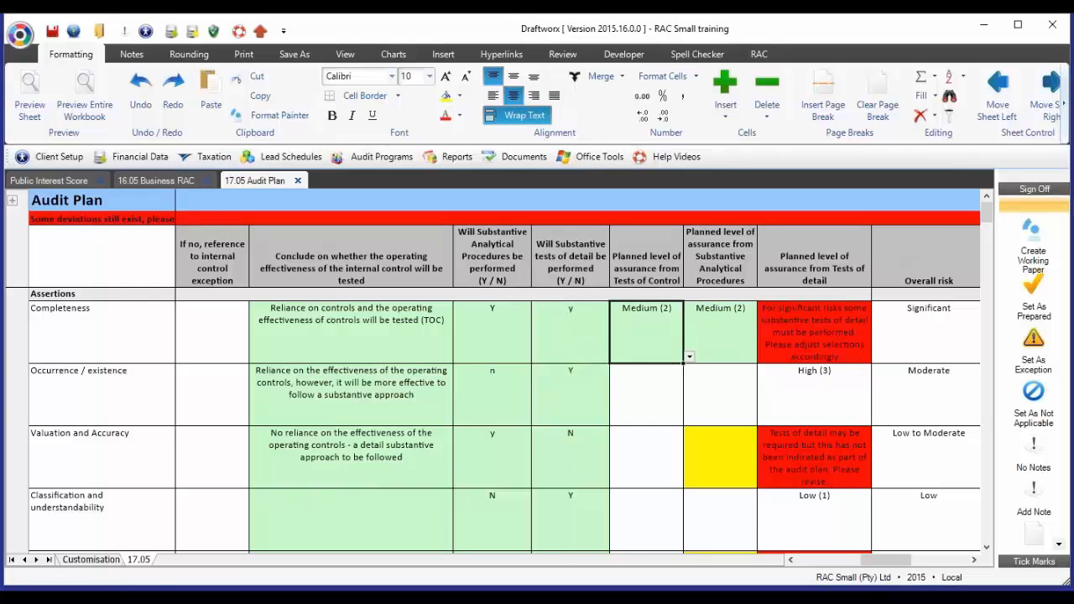
left_click(689, 358)
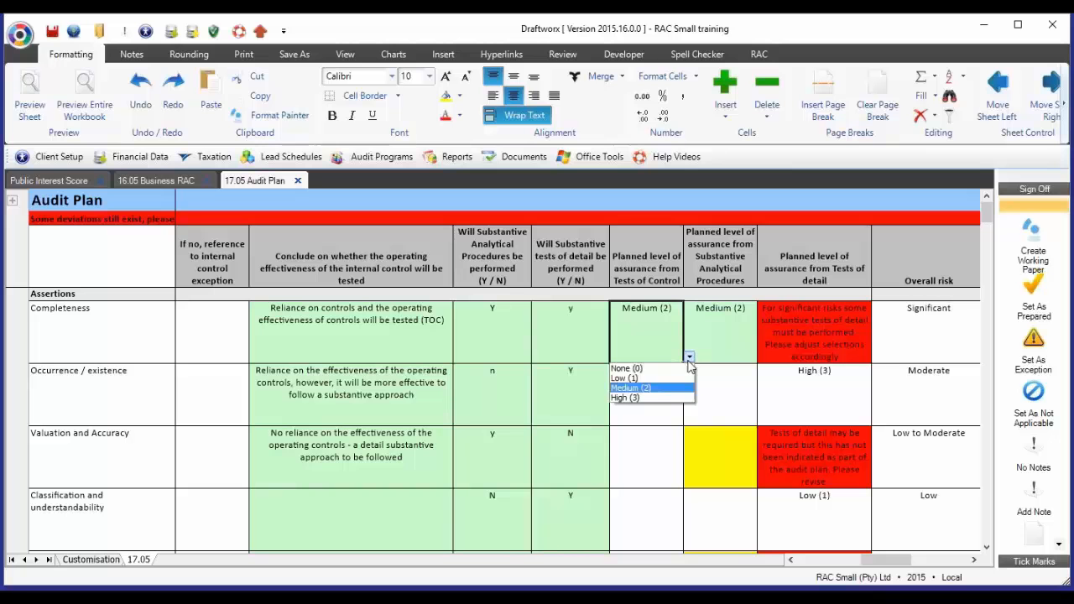
left_click(625, 379)
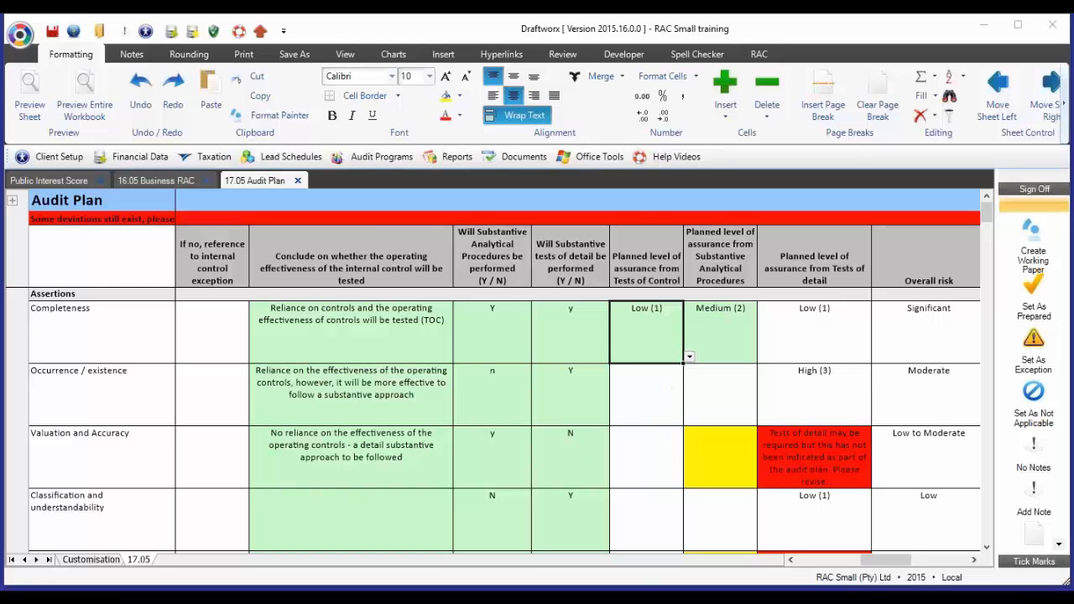
Step: Set Valuation and Accuracy's planned assurance from Substantive Analytical Procedures to High (3), and reduce it to Medium (2)
left_click(708, 462)
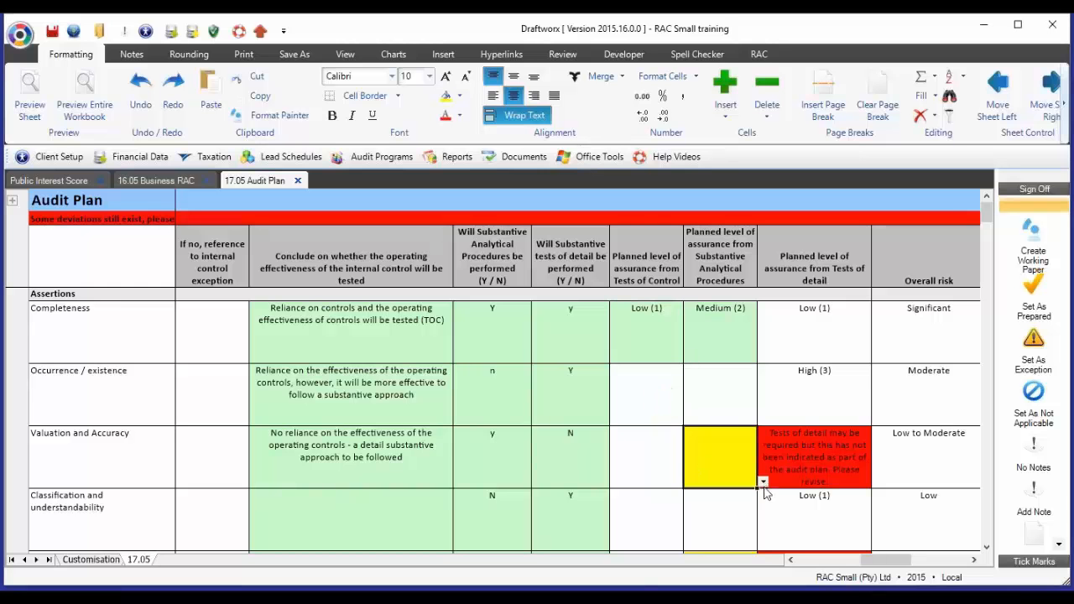
left_click(762, 482)
left_click(704, 523)
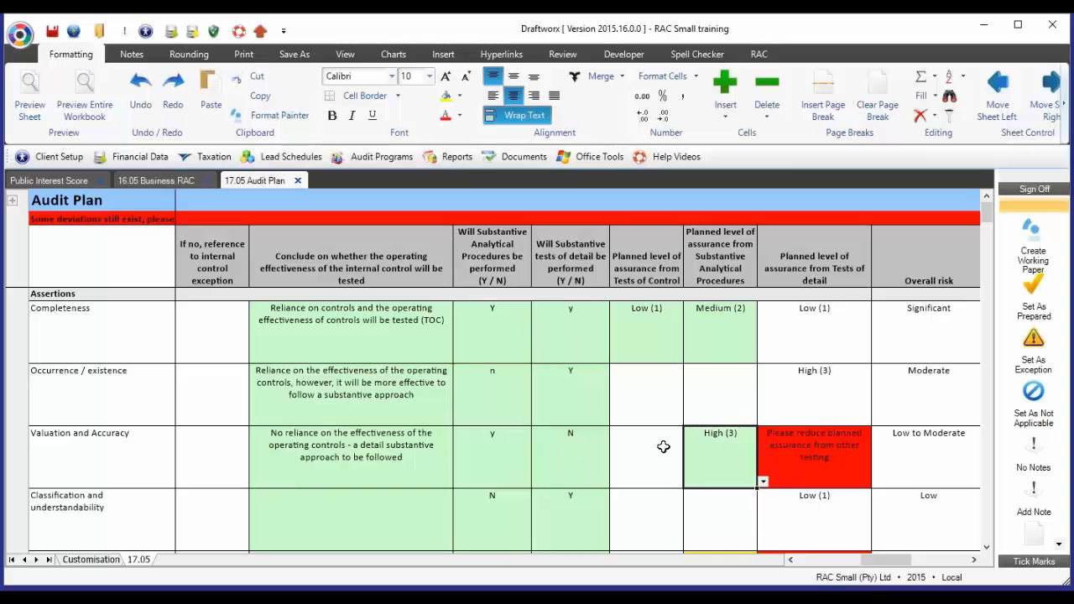
left_click(763, 482)
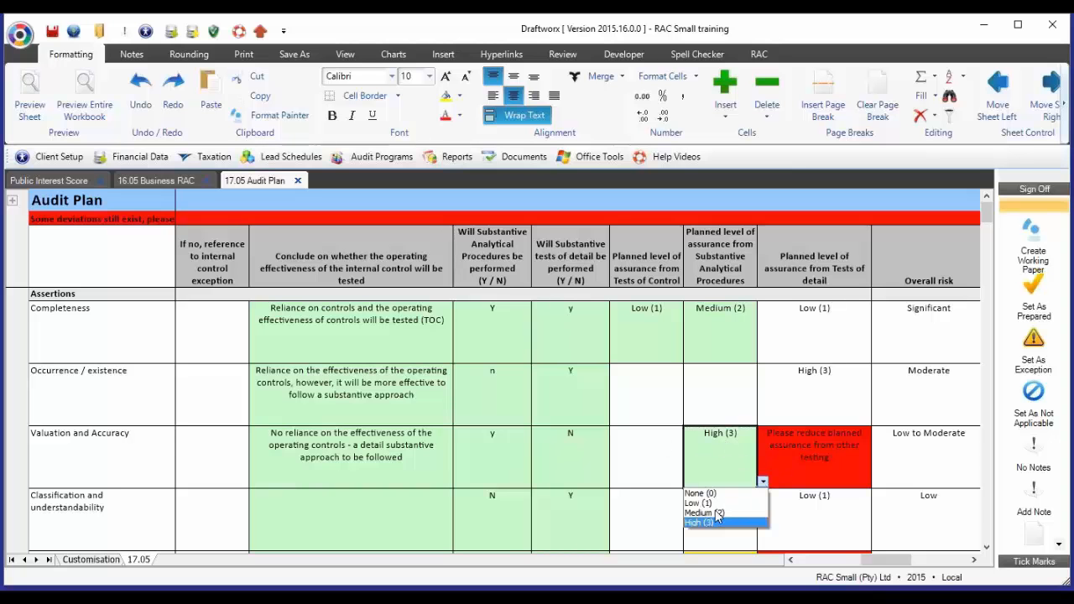
left_click(706, 513)
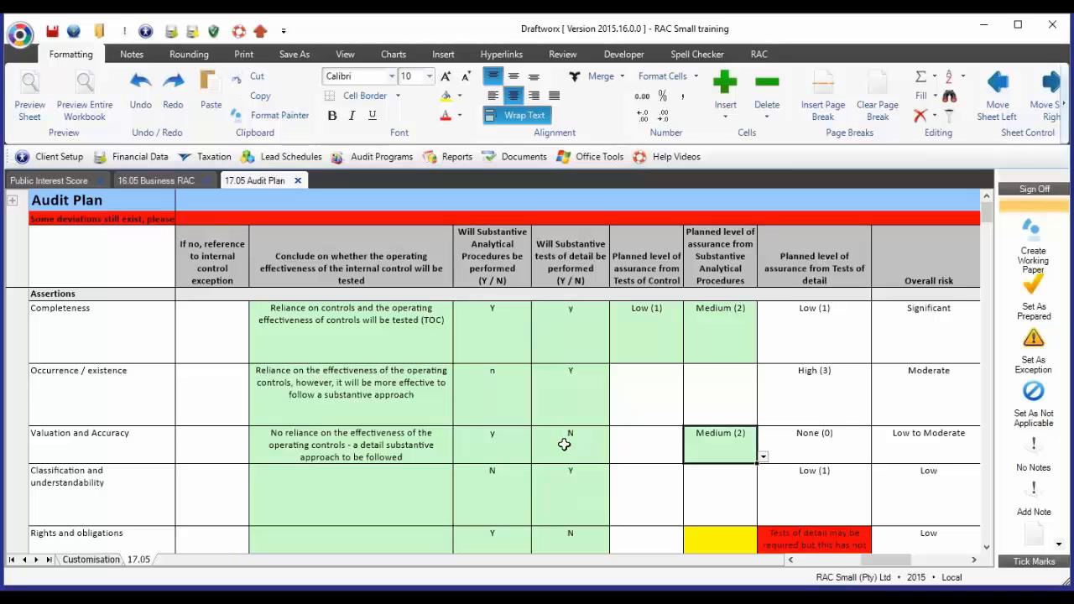
Step: Try Low (1) as Valuation and Accuracy's planned assurance from Substantive Analytical Procedures, and set it back to Medium (2)
left_click(763, 456)
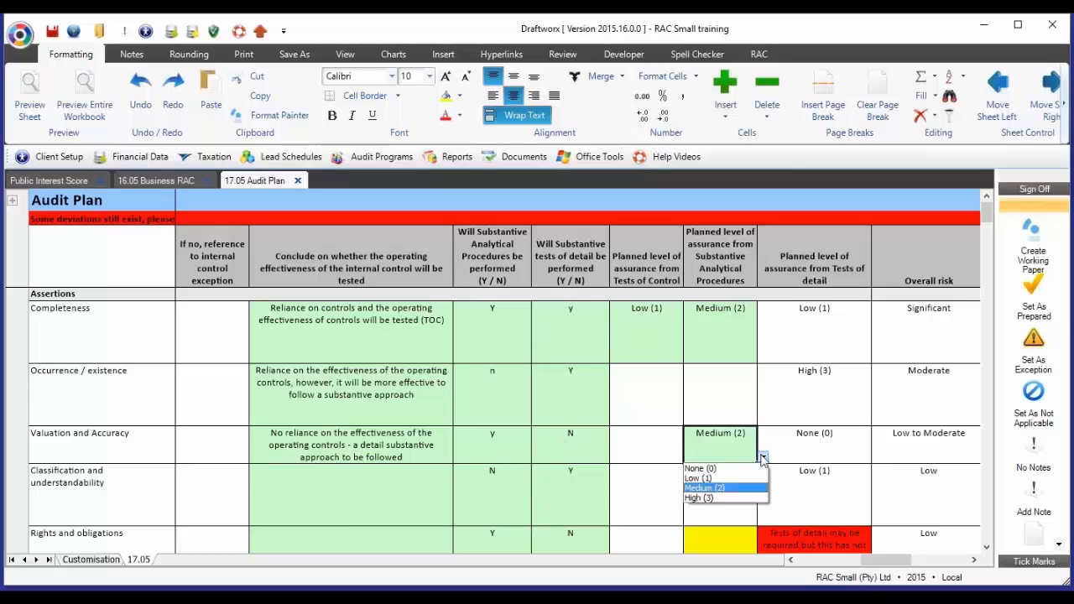
left_click(701, 478)
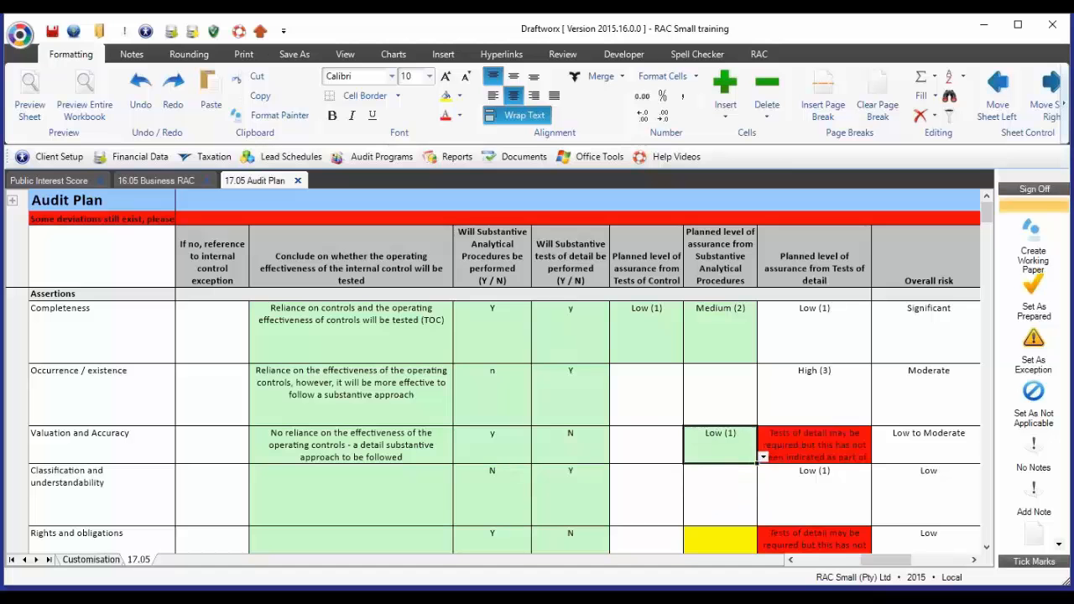
left_click(828, 453)
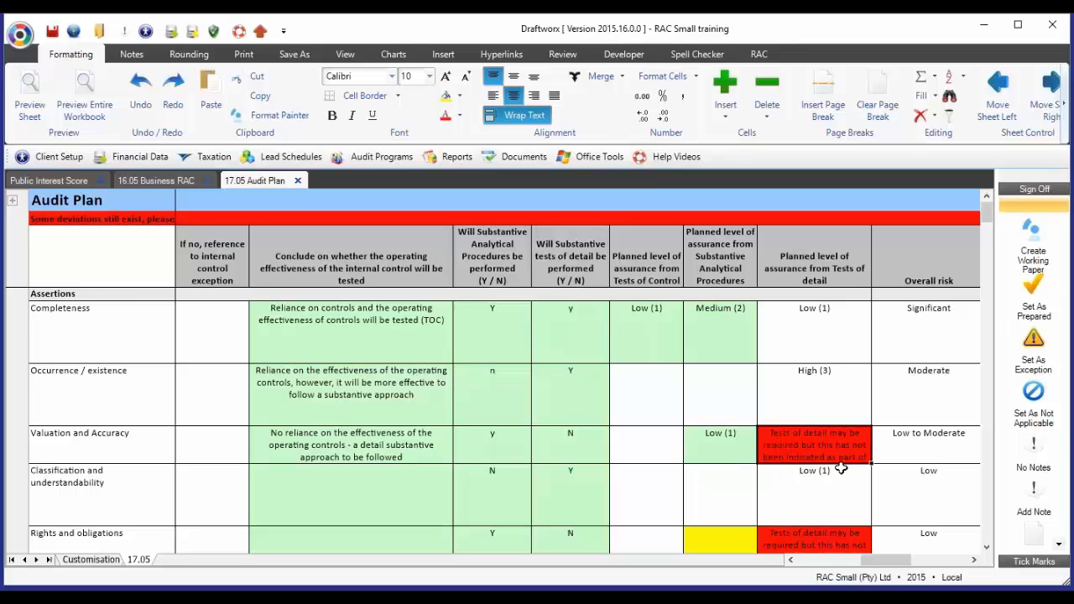
left_click(527, 114)
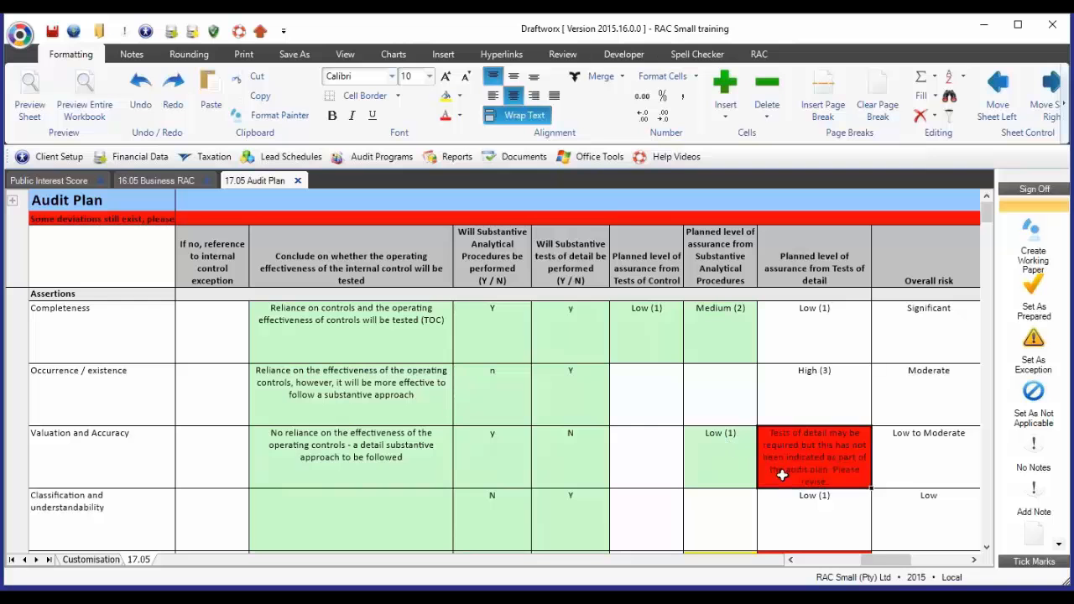
left_click(713, 471)
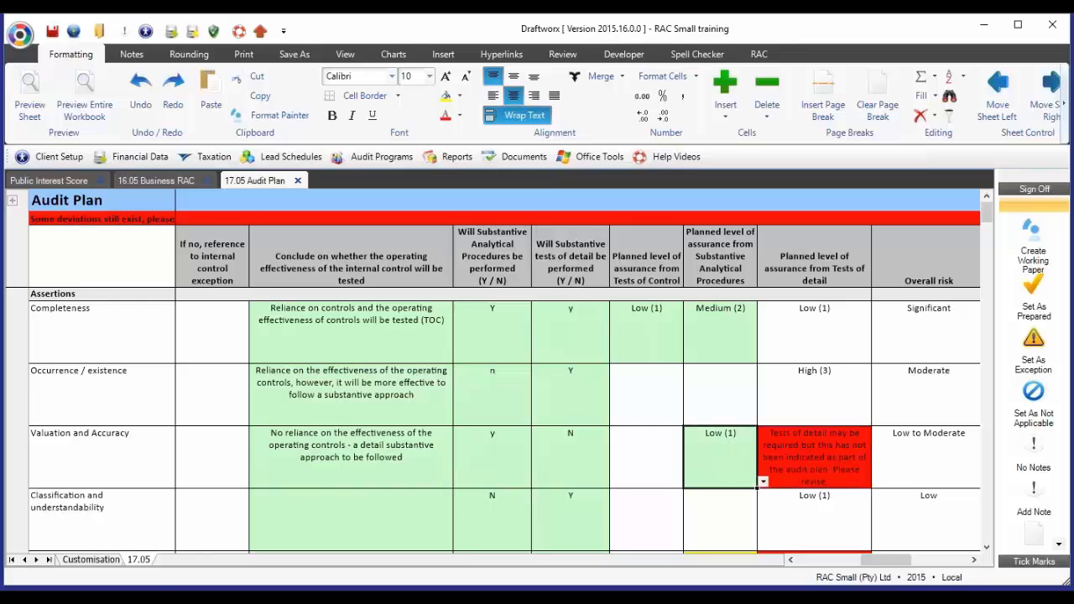
left_click(763, 482)
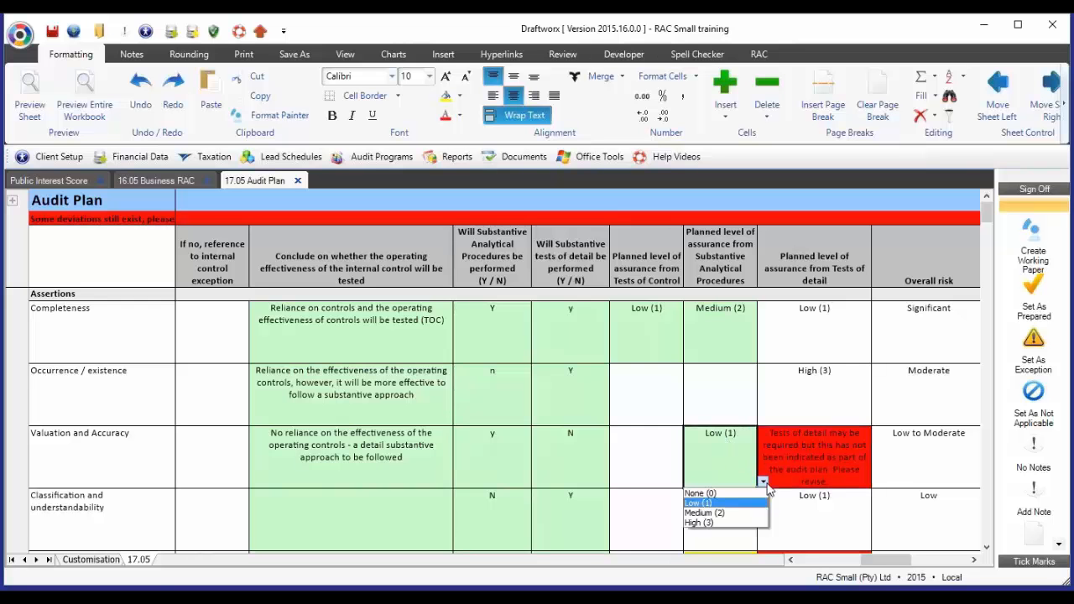
left_click(712, 513)
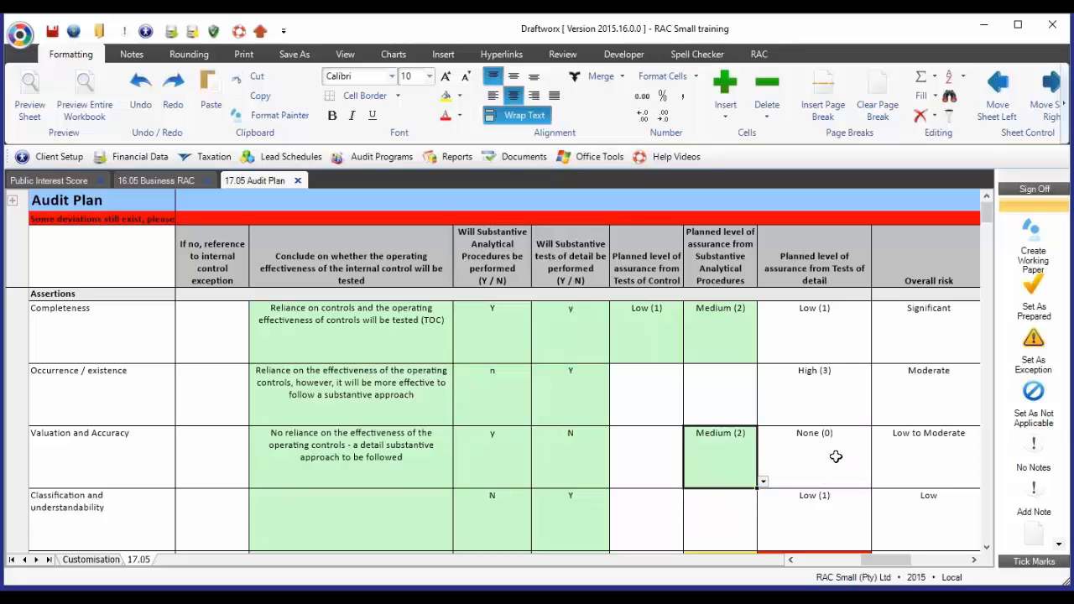
Step: Review the Classification and understandability plan, and set Rights and obligations' planned assurance from Substantive Analytical Procedures to Low (1)
left_click(564, 513)
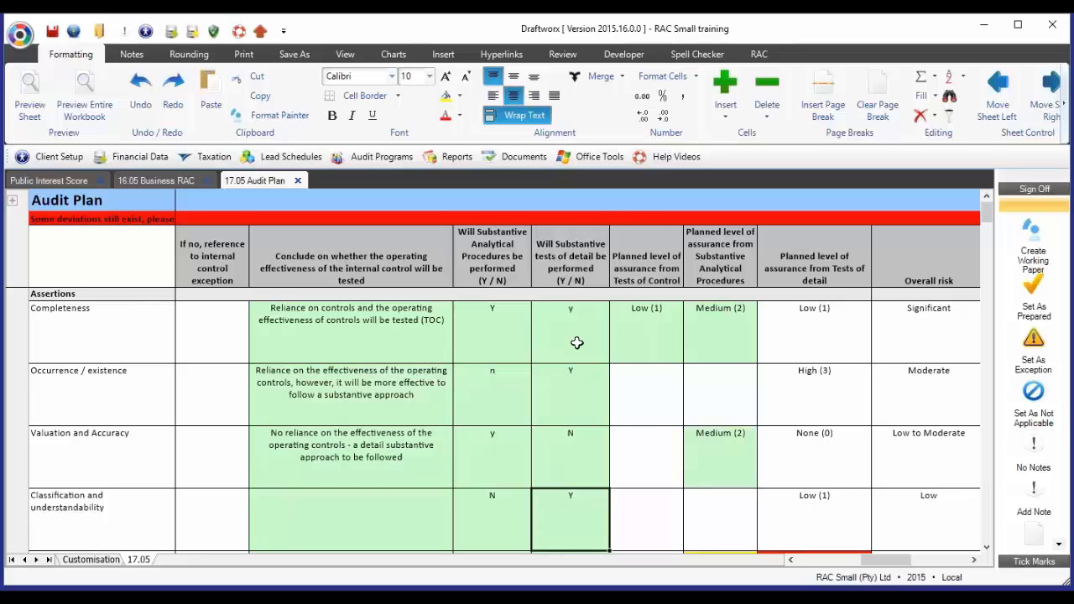
left_click(812, 506)
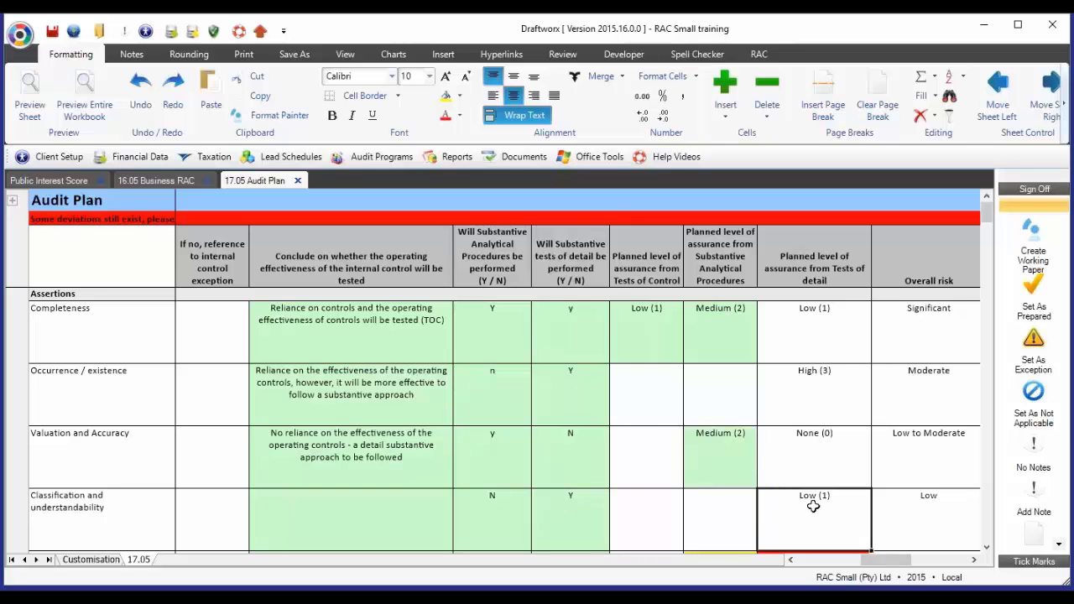
scroll(813, 505, "down", 1)
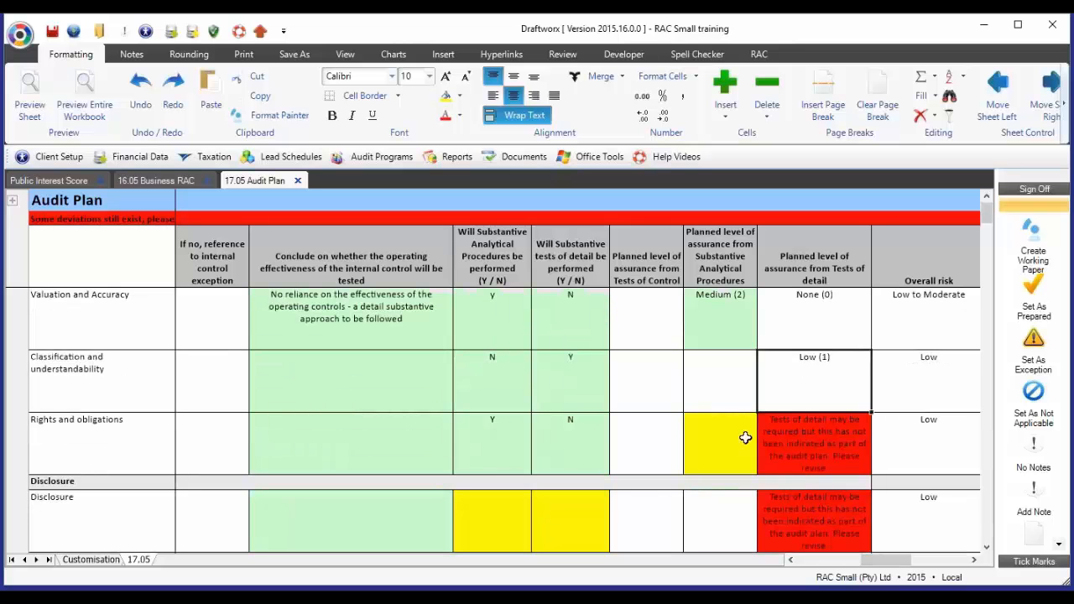
left_click(498, 445)
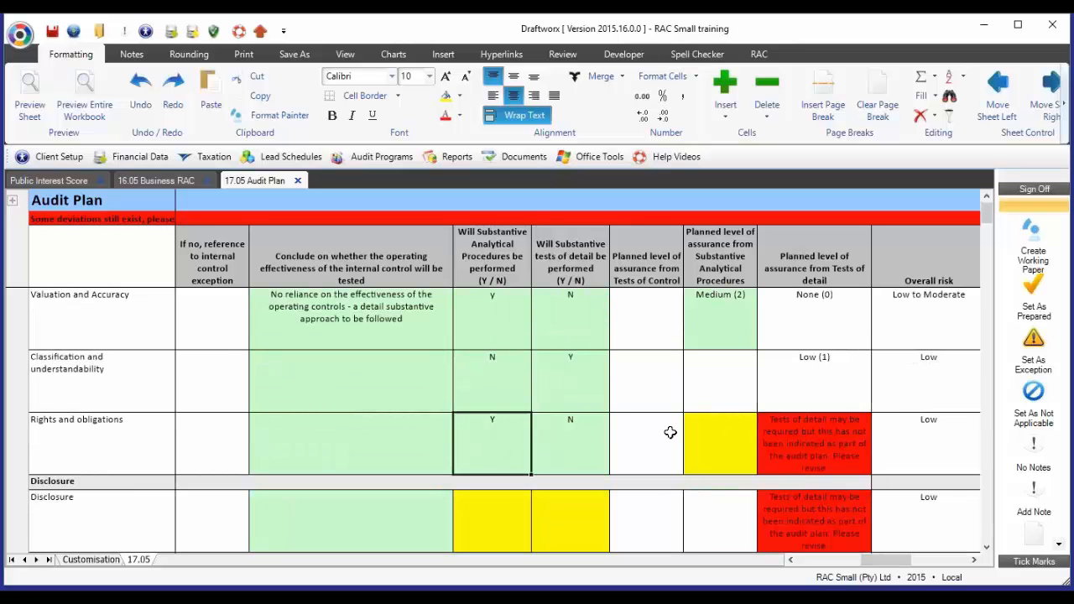
left_click(696, 442)
left_click(763, 468)
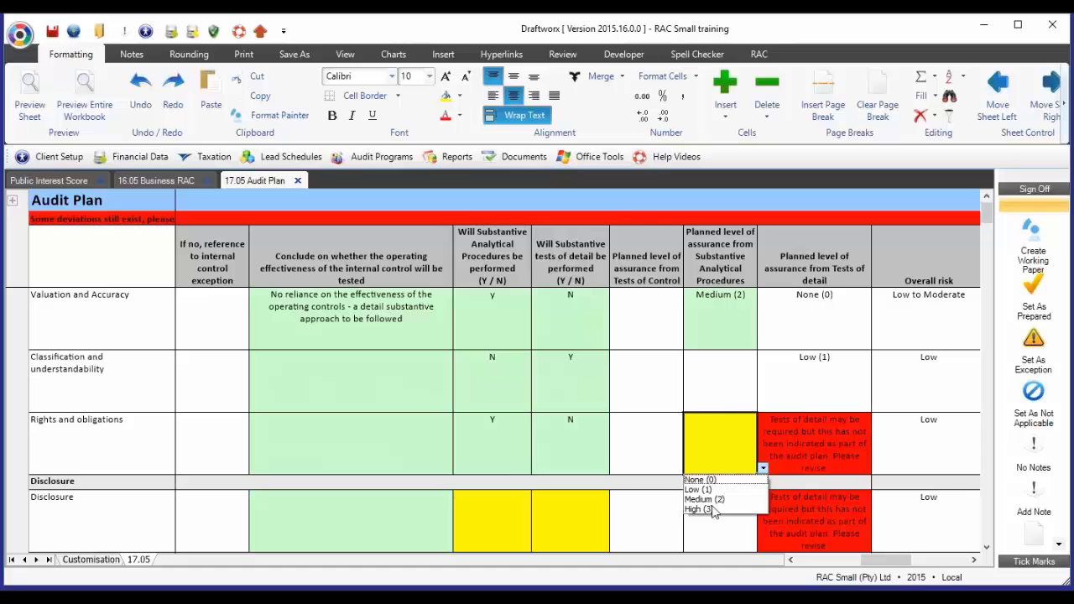
left_click(708, 490)
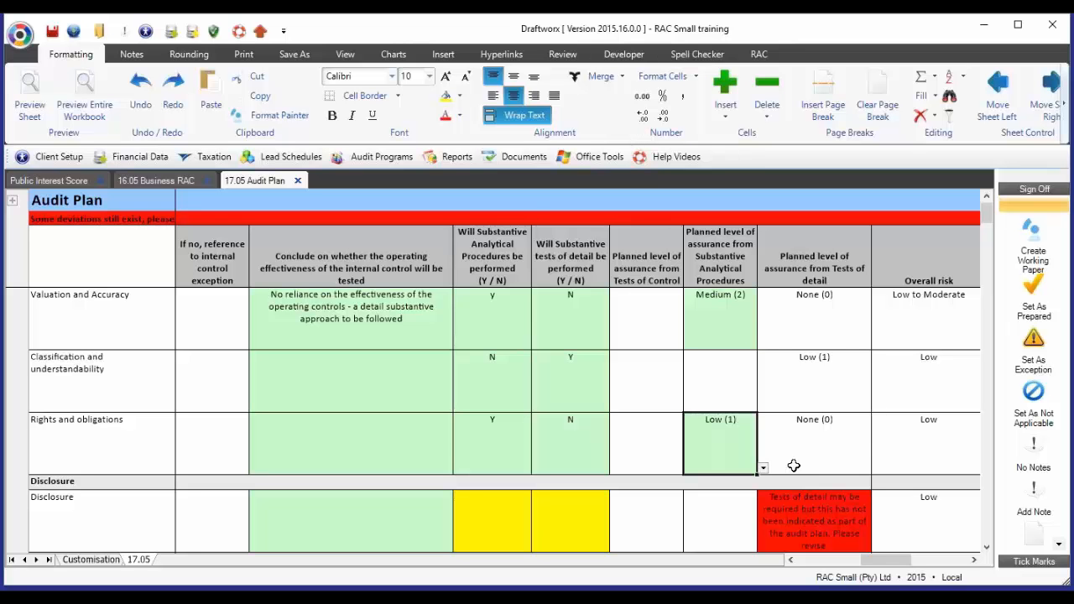
Step: Examine the risk levels and final risk assessments per assertion, from Property plant & Equip down to Depreciation - PPE
left_click(806, 562)
left_click(806, 562)
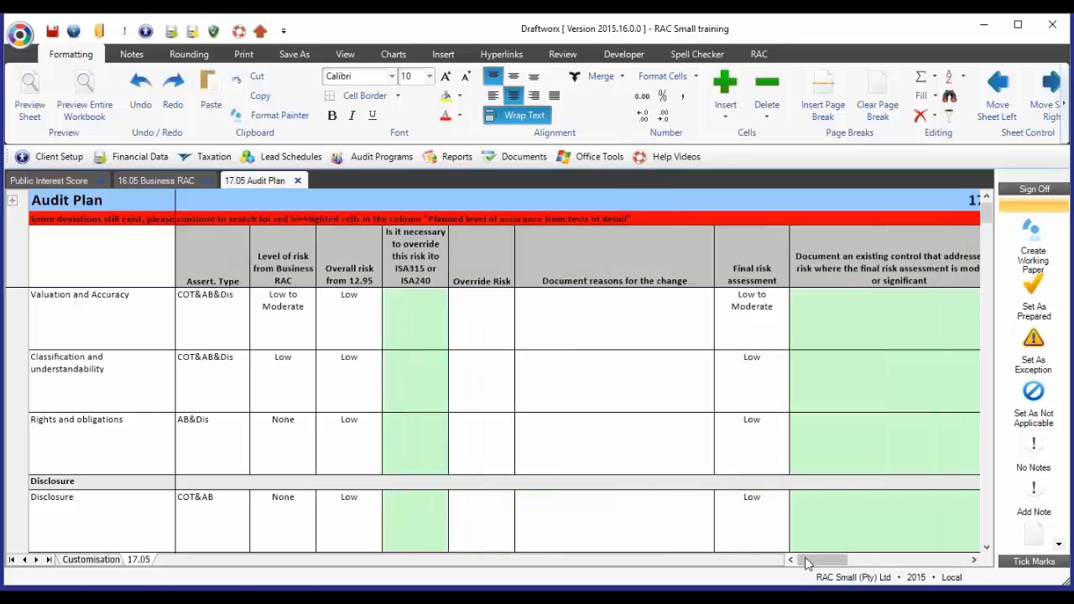
scroll(547, 461, "up", 1)
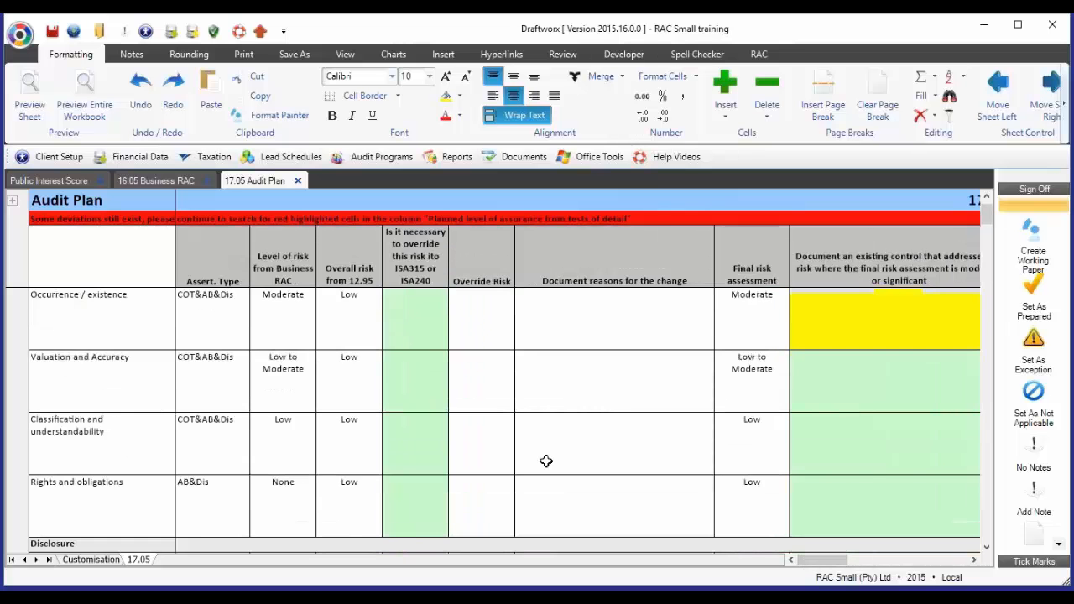
scroll(547, 460, "down", 10)
scroll(546, 461, "down", 10)
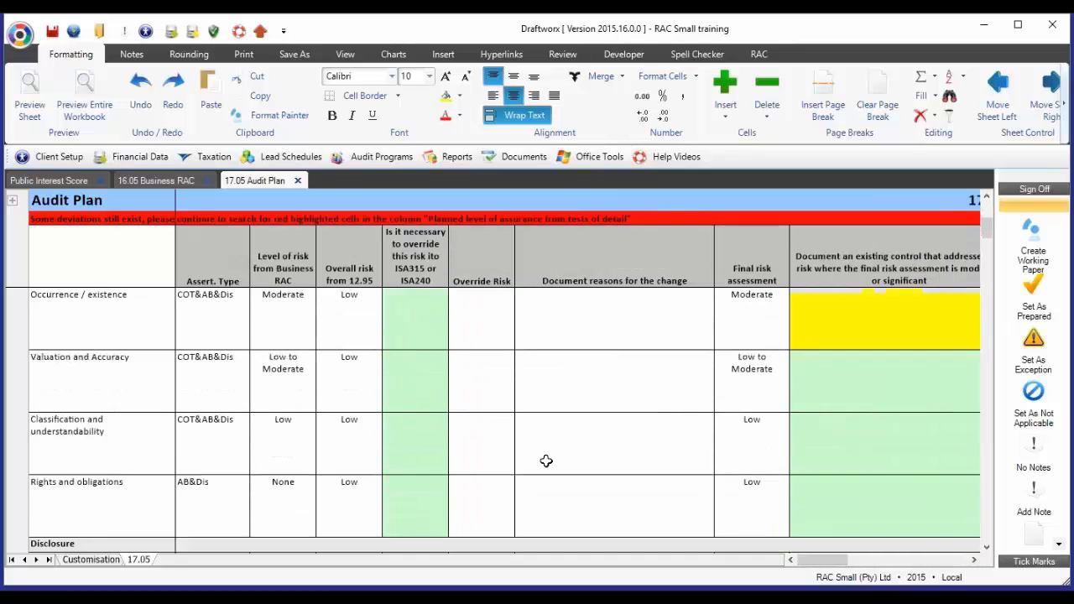
scroll(546, 461, "down", 4)
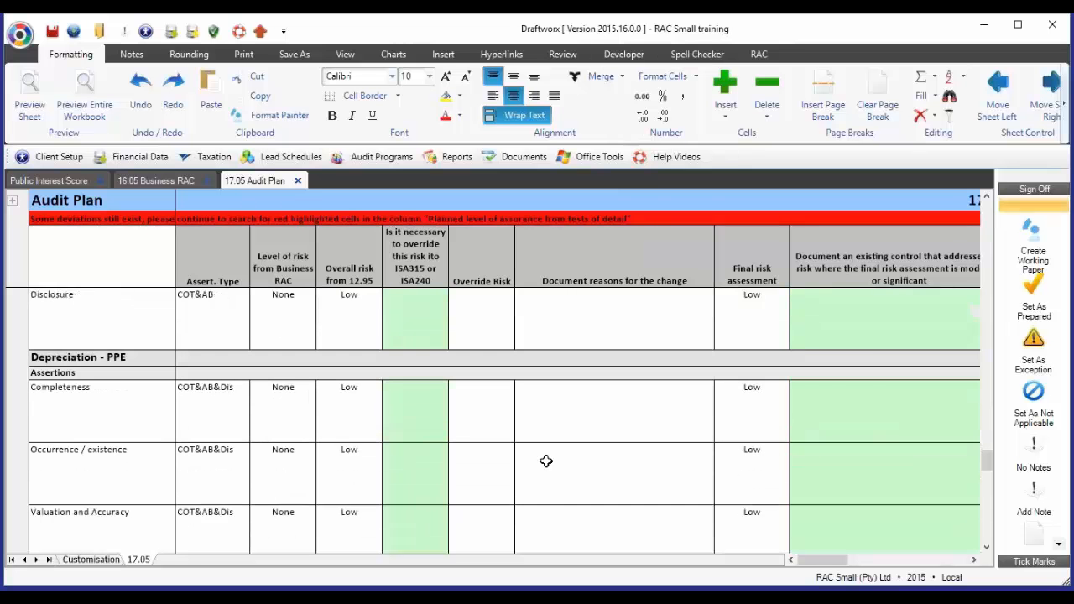
scroll(547, 461, "down", 1)
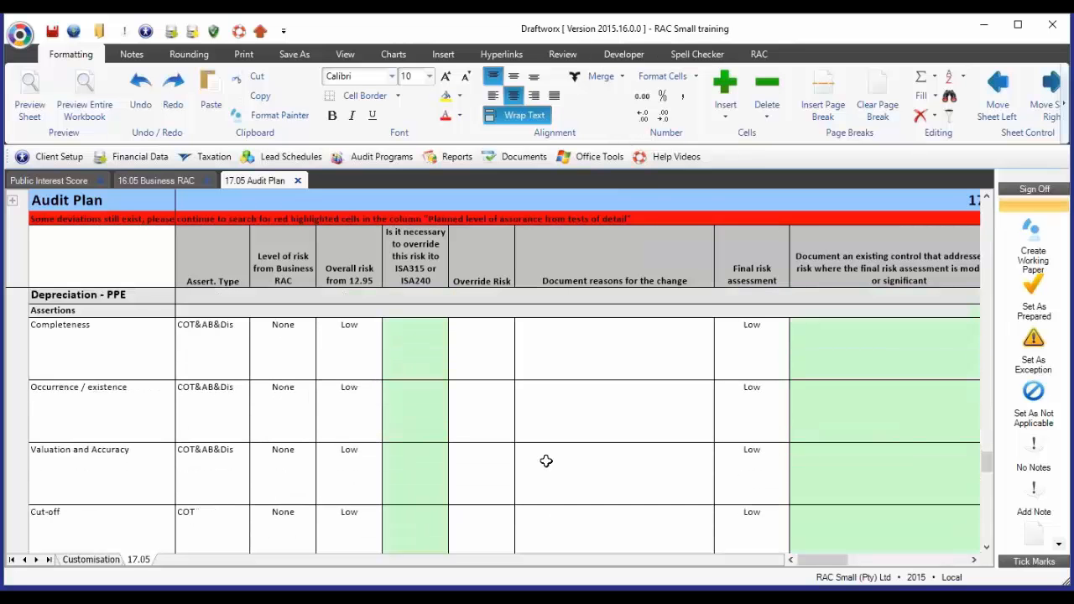
left_click(90, 298)
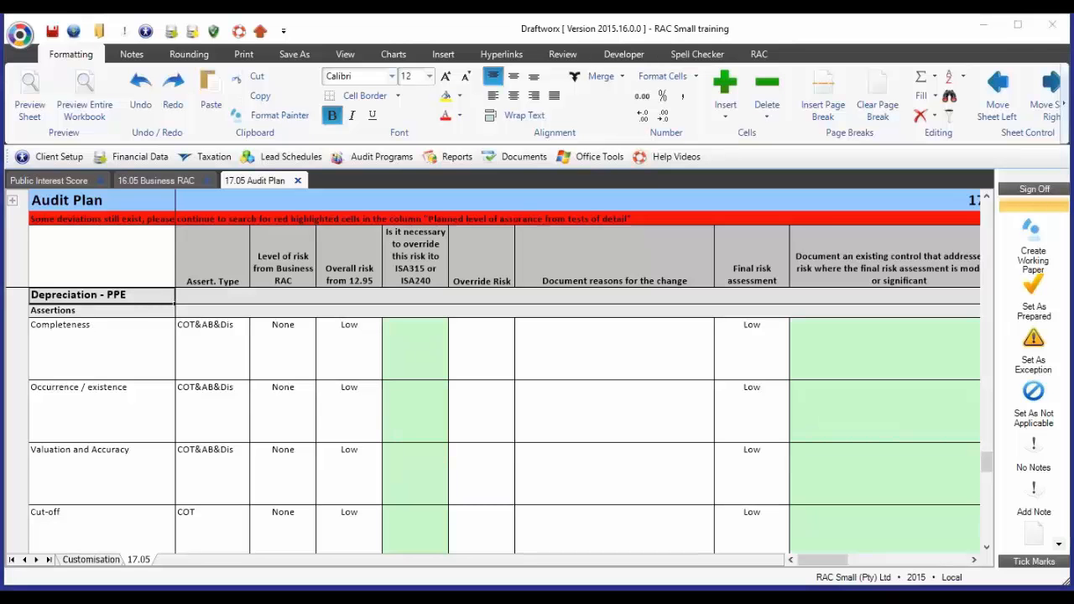
left_click(285, 381)
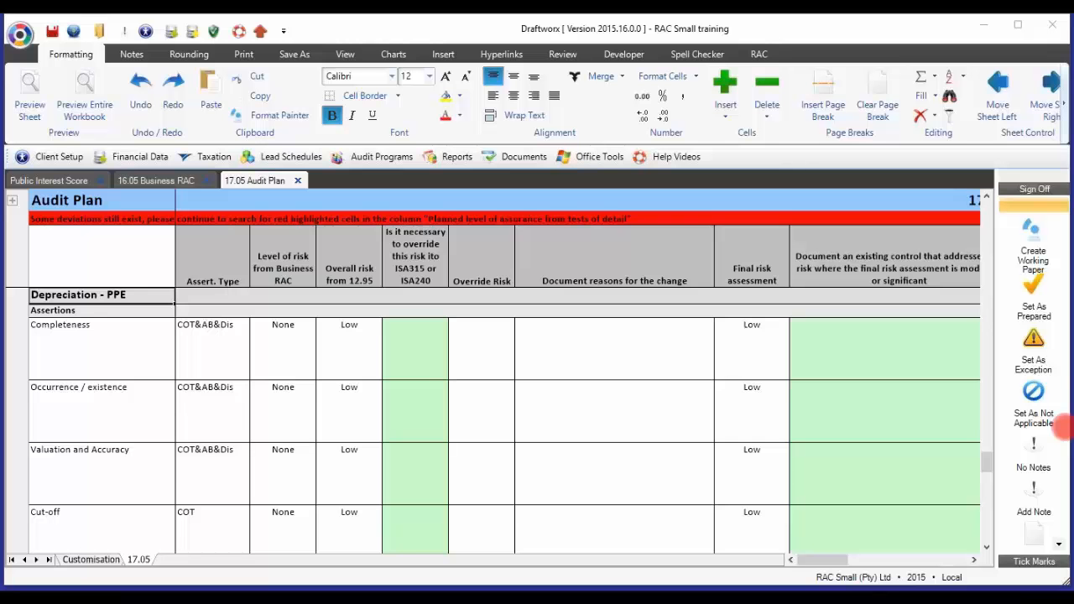
Step: Open the Customisation sheet of the audit plan and read the explanation of its purpose and default options
left_click_drag(986, 463, 988, 210)
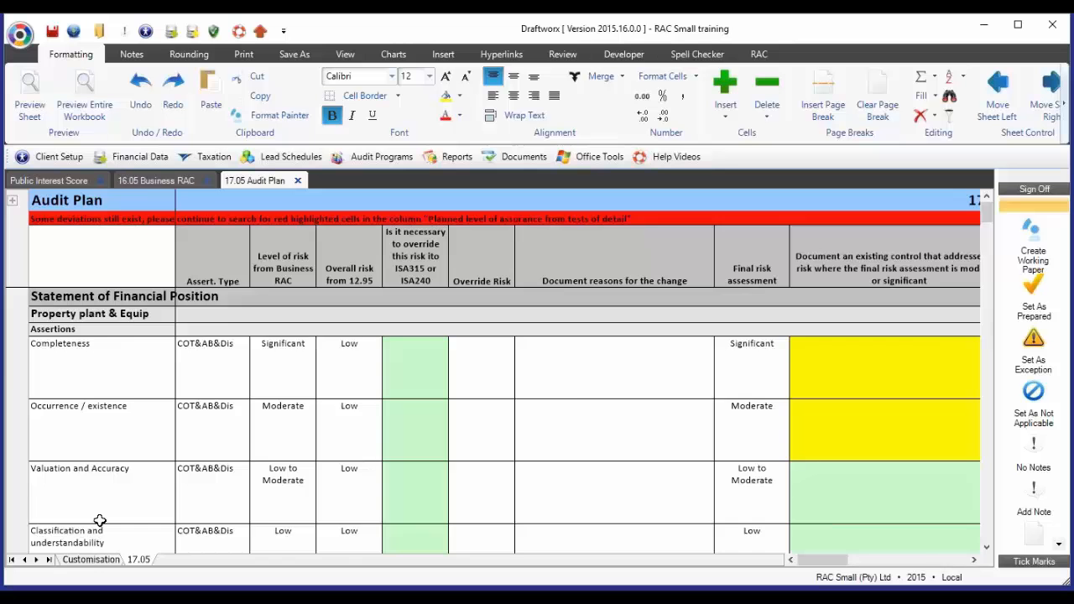
left_click(91, 559)
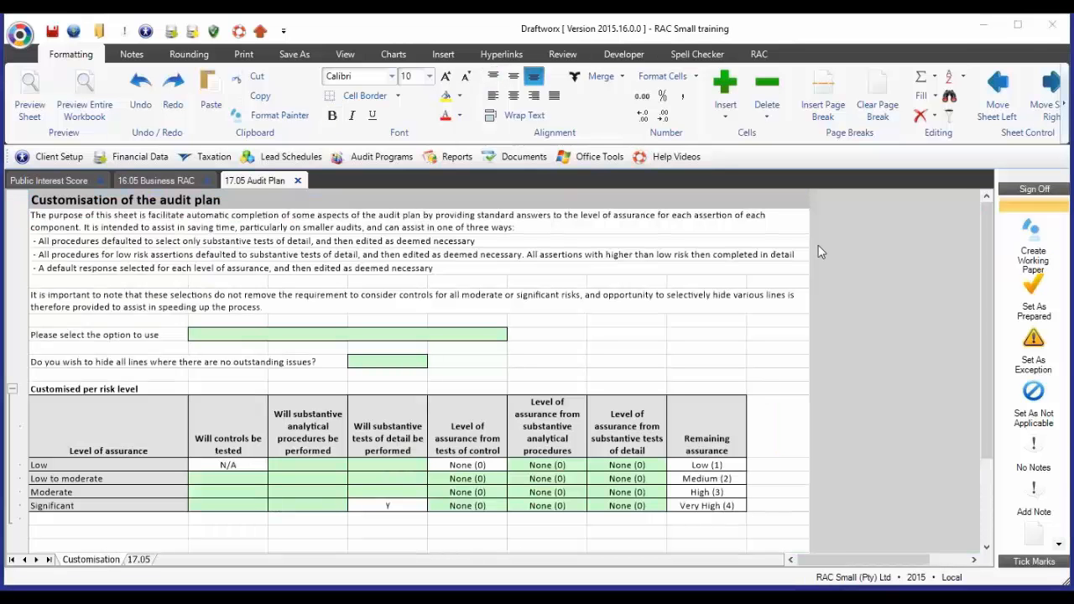
left_click(771, 225)
scroll(529, 316, "up", 2)
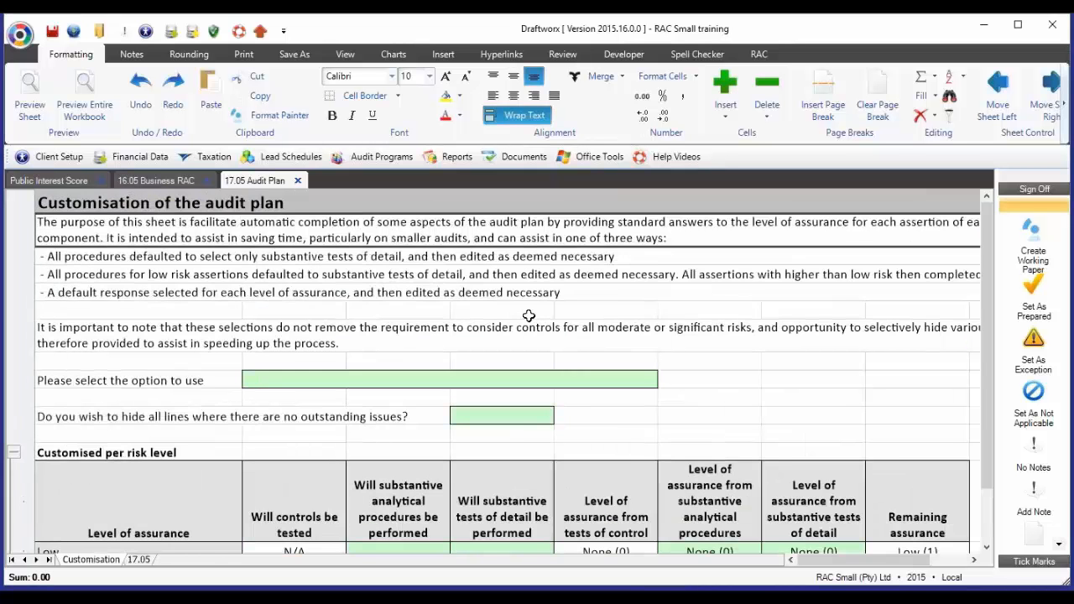
scroll(529, 316, "down", 1)
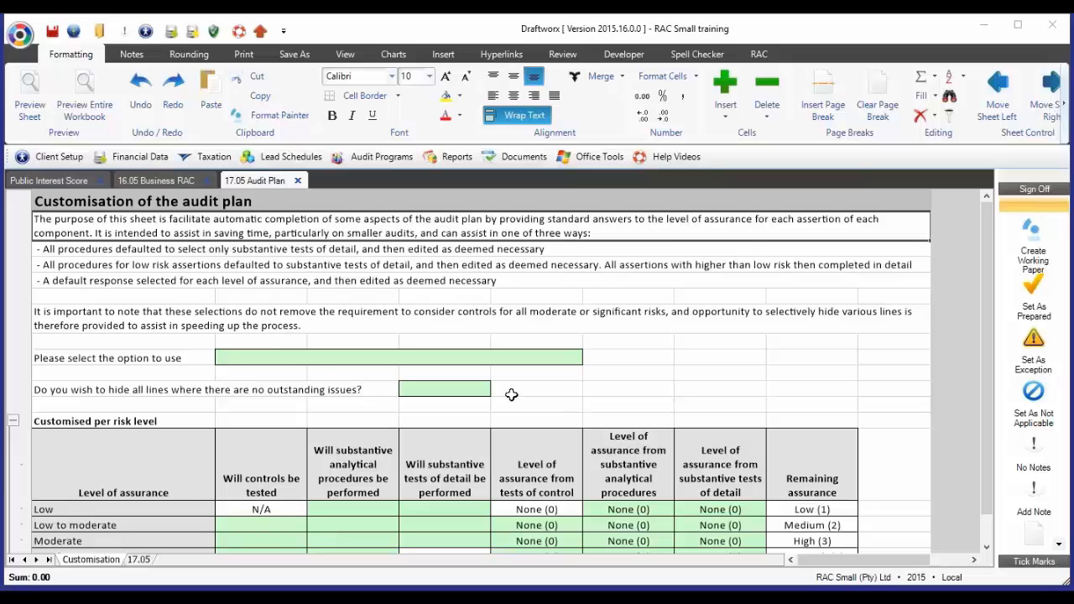
Step: Select "Substantive test of detail procedures only" as the customisation option to use for the audit plan
left_click(154, 384)
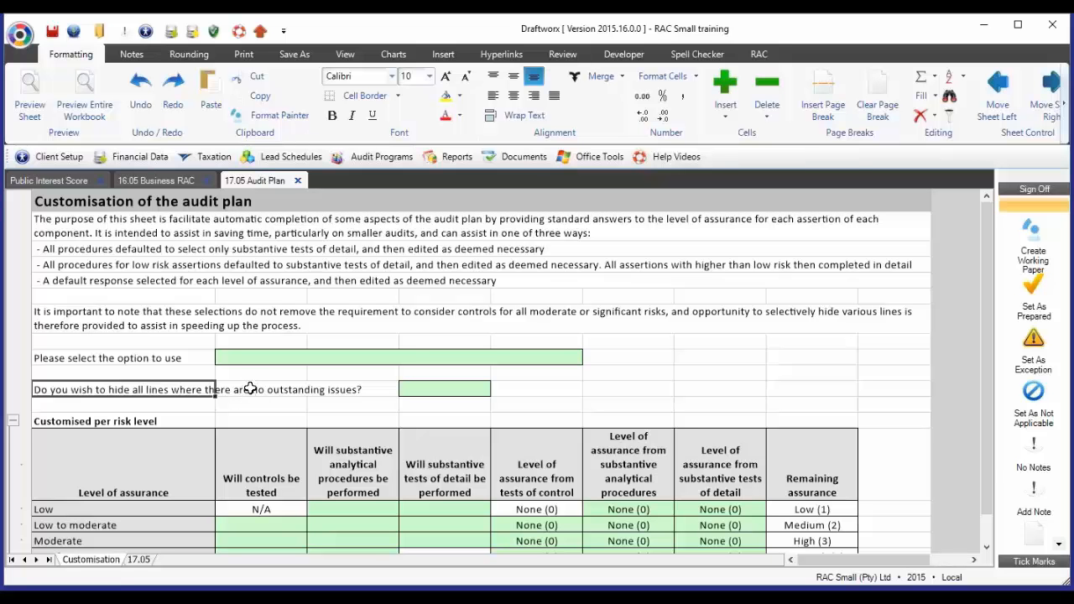
left_click(443, 388)
left_click(84, 352)
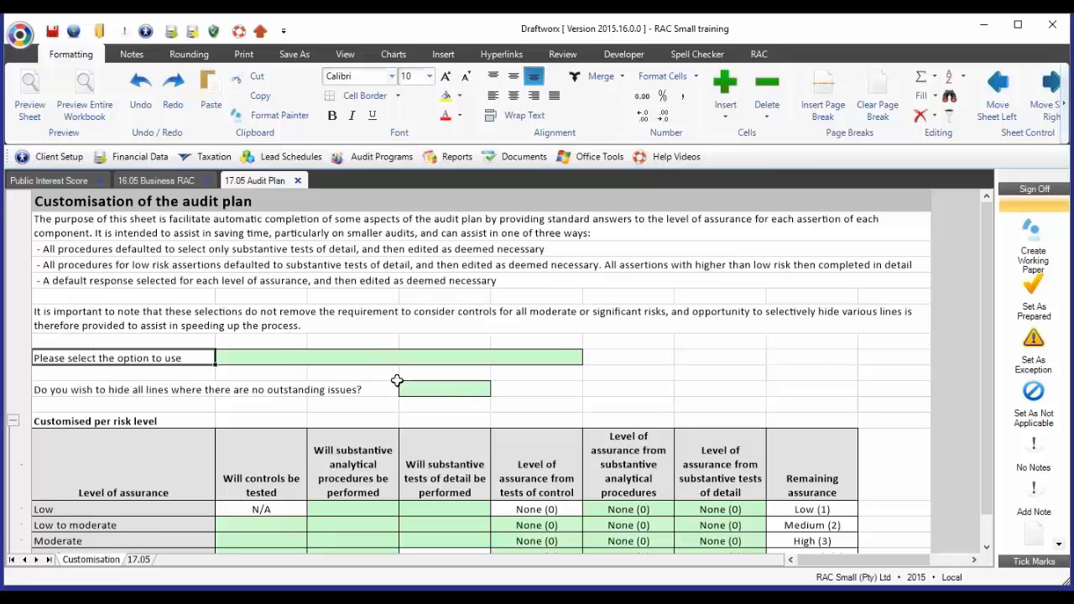
left_click(391, 360)
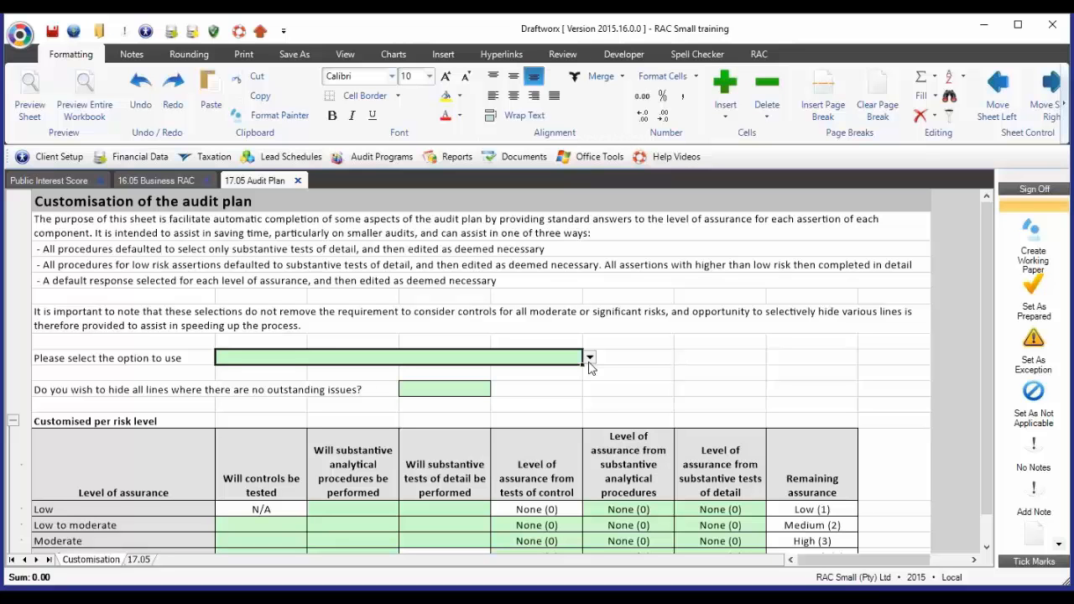
left_click(590, 358)
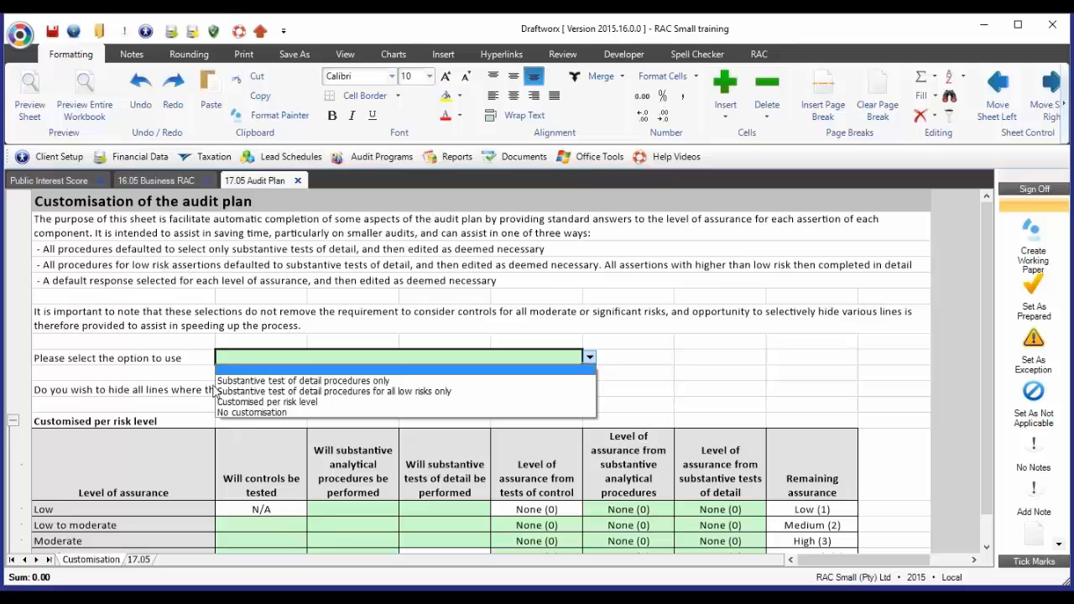
left_click(333, 382)
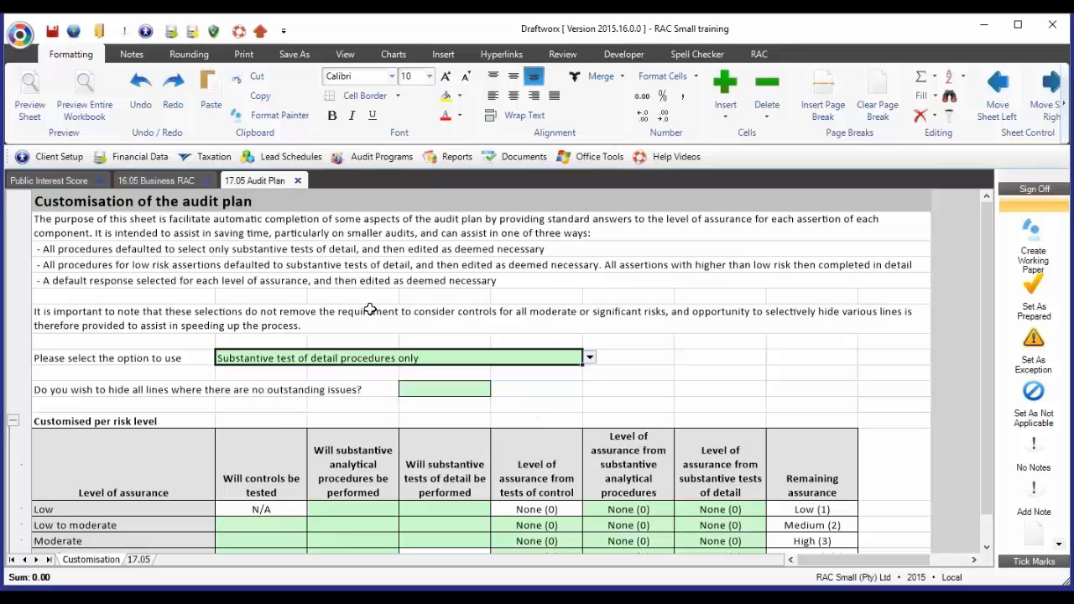
Step: On the 17.05 sheet, review Inventory's conclusions on internal controls and its responses for substantive analytical procedures and tests of detail
left_click(139, 560)
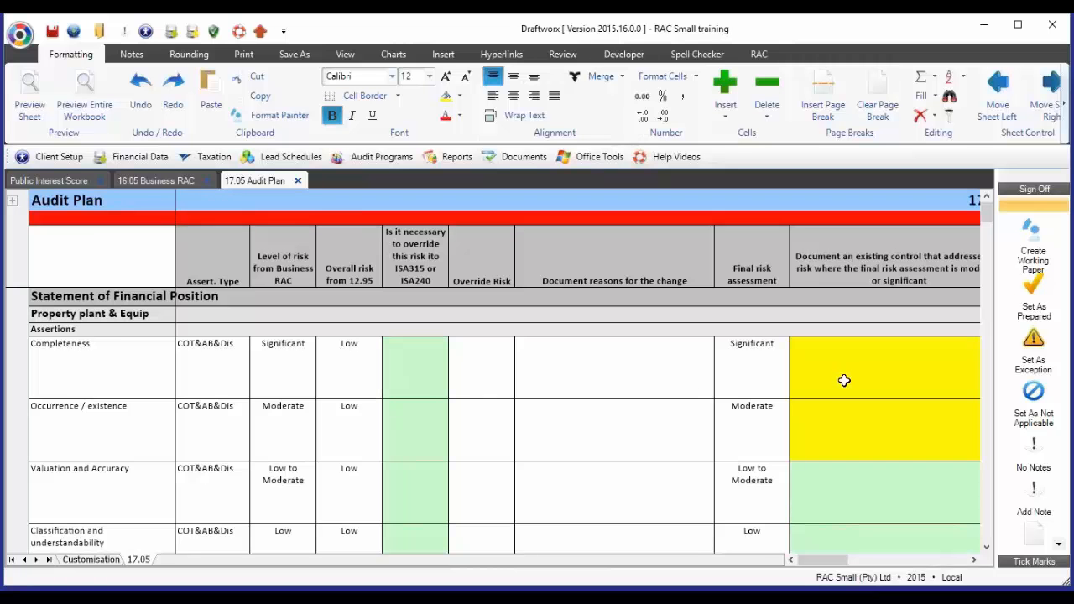
scroll(848, 386, "down", 3)
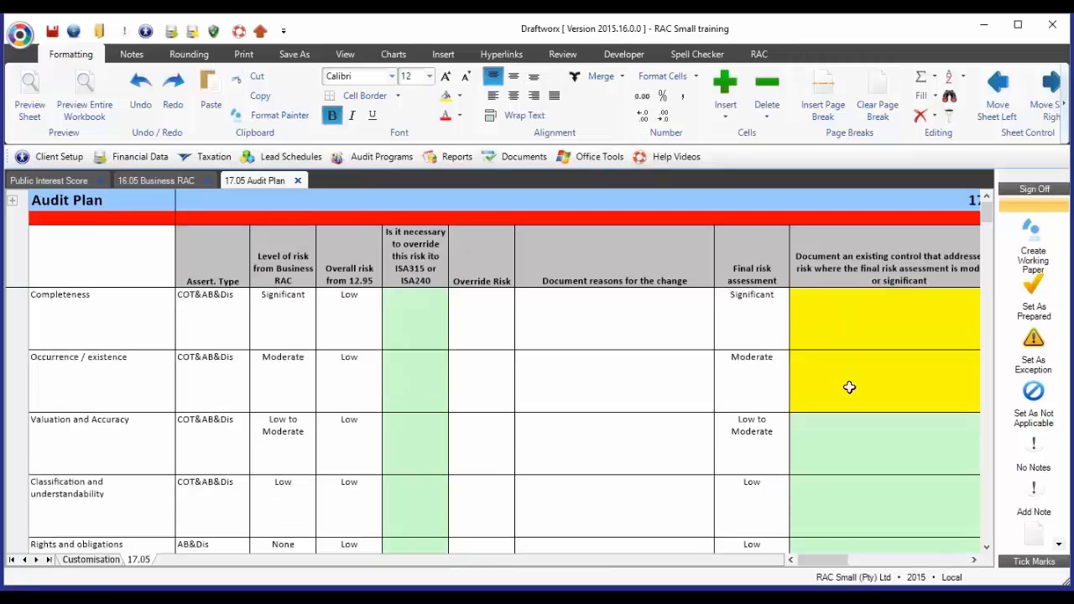
scroll(849, 387, "down", 3)
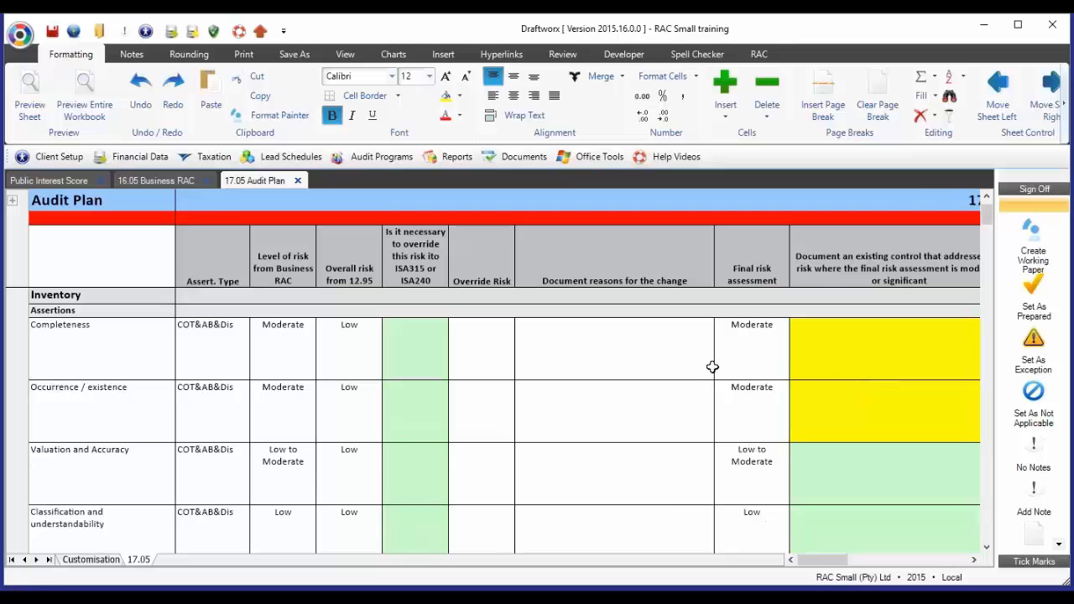
left_click_drag(829, 567, 896, 567)
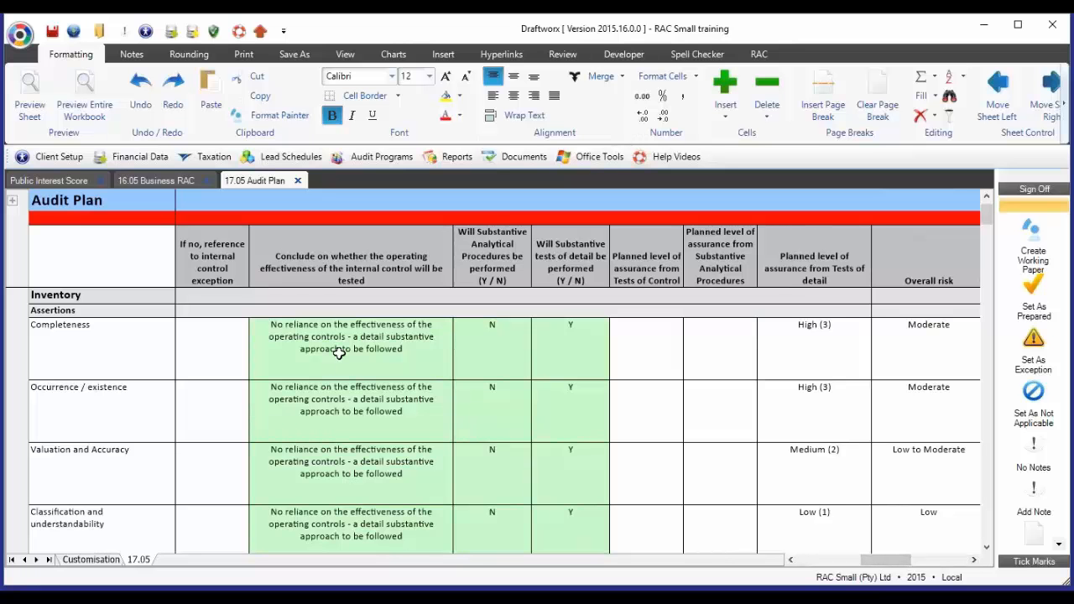
left_click_drag(339, 353, 354, 455)
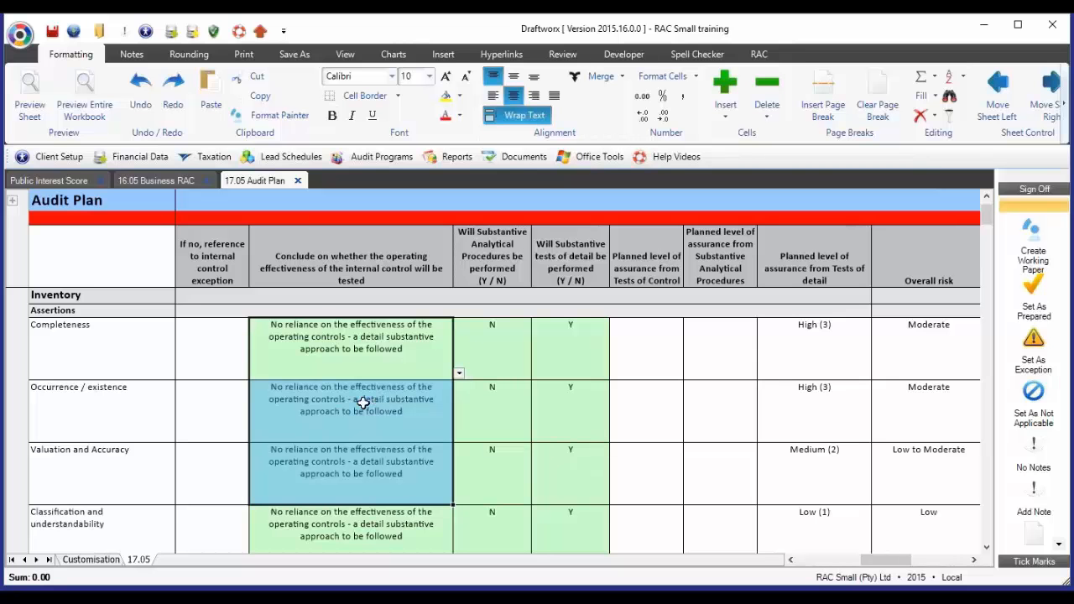
left_click(377, 360)
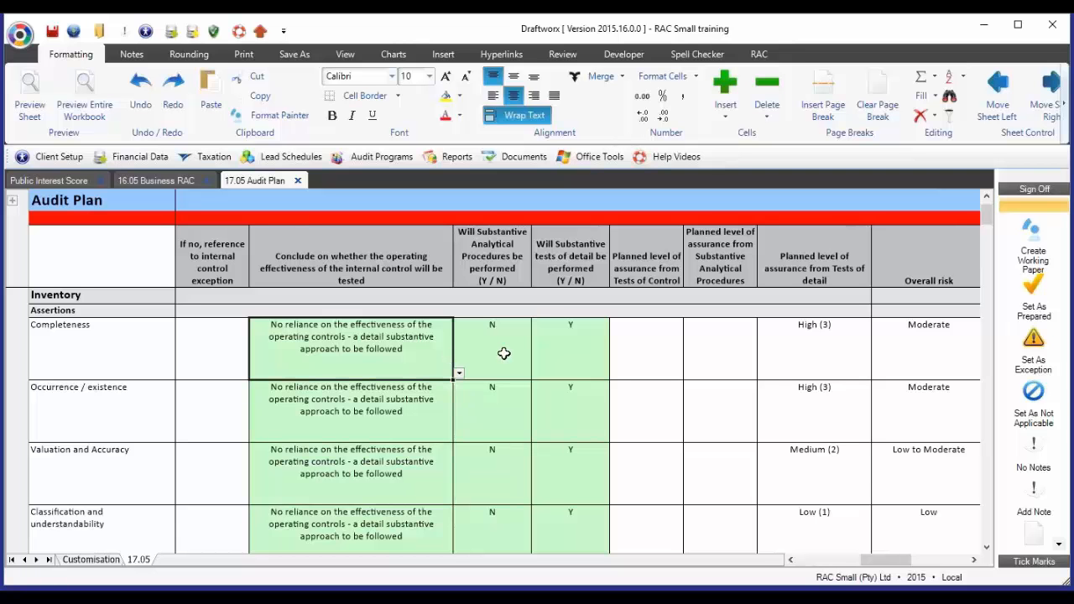
left_click(504, 353)
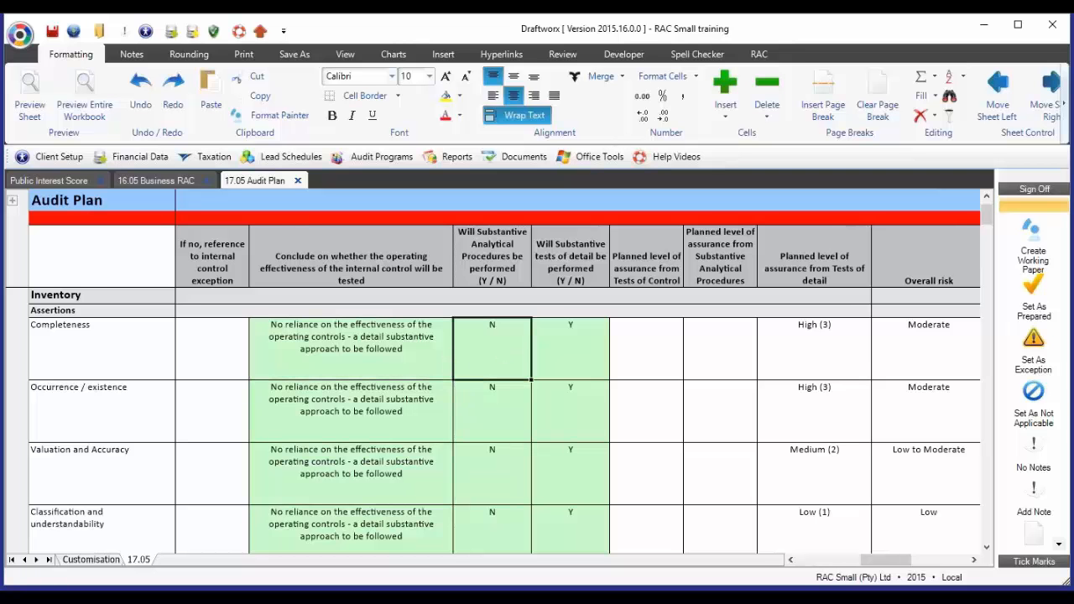
left_click(579, 349)
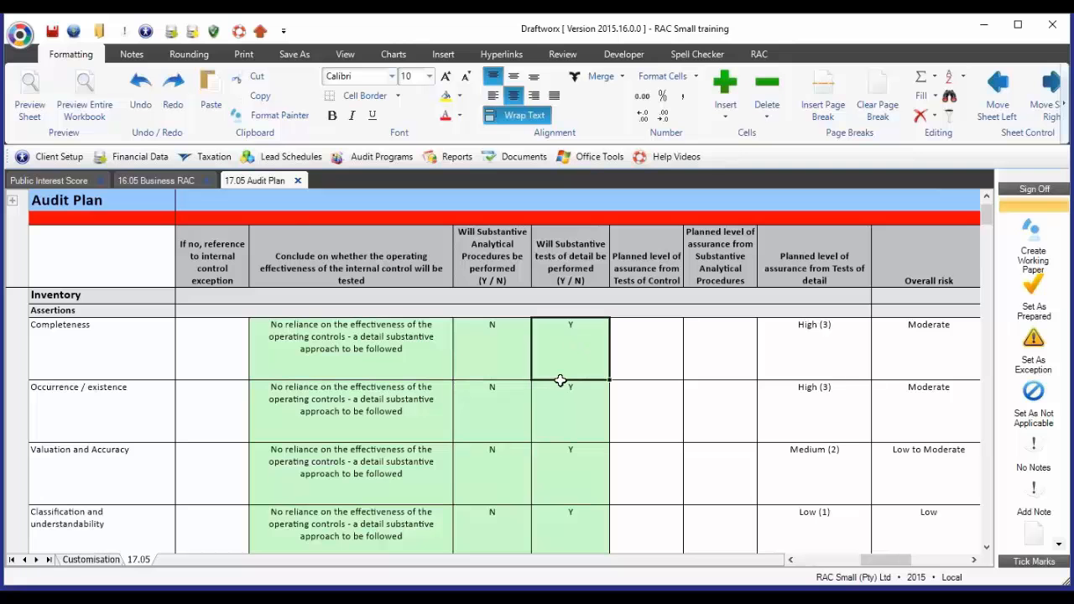
Step: Compare Inventory's overall risk with its planned assurance from Tests of detail, and check the responses for Property plant & Equip
left_click(917, 346)
left_click(932, 385)
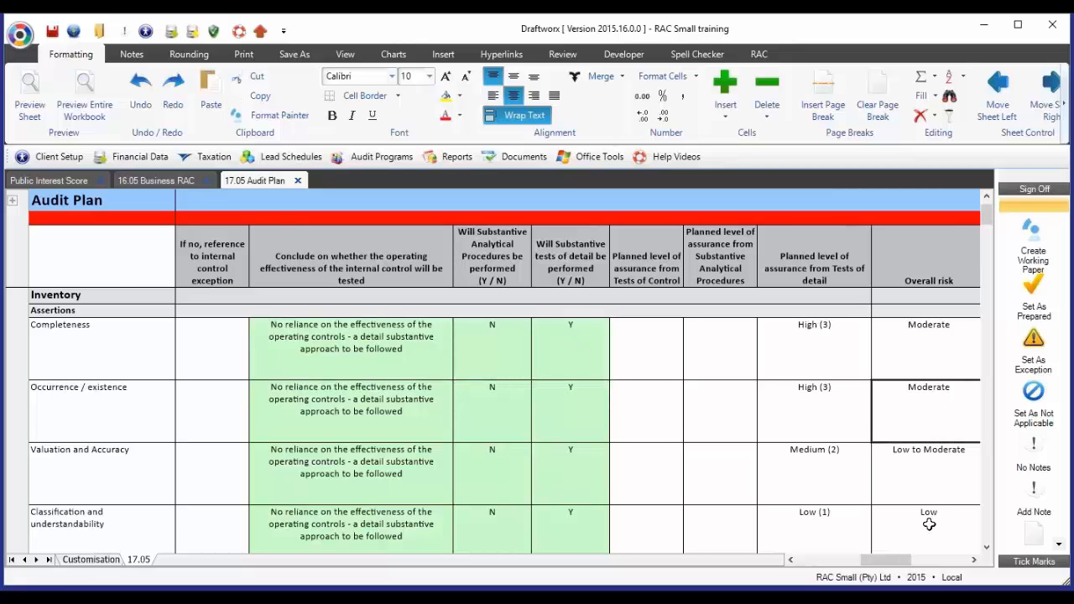
left_click(826, 358)
left_click(822, 398)
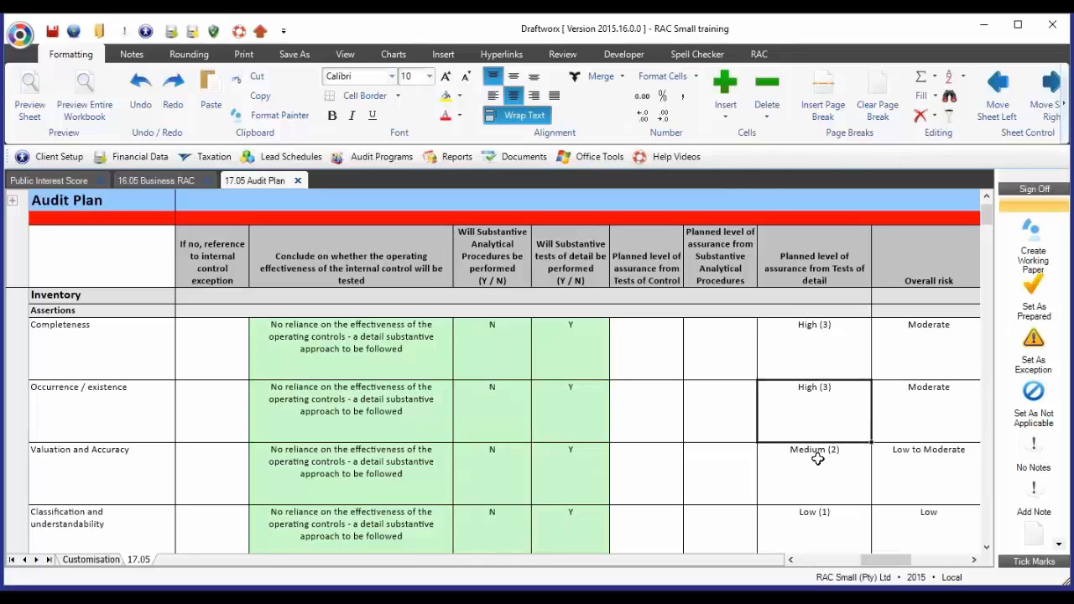
scroll(719, 445, "up", 5)
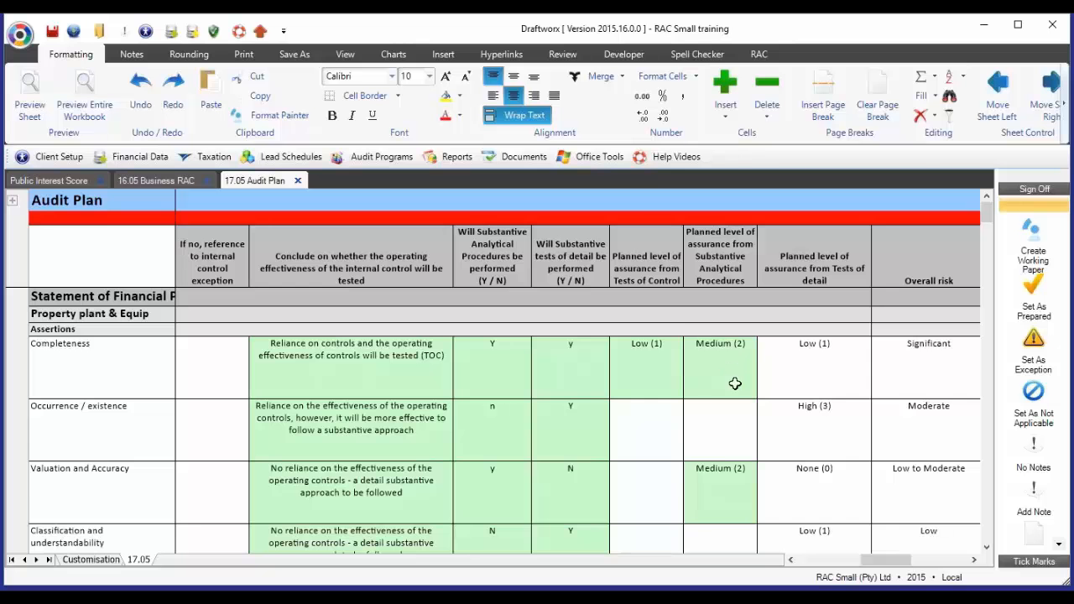
scroll(727, 412, "down", 6)
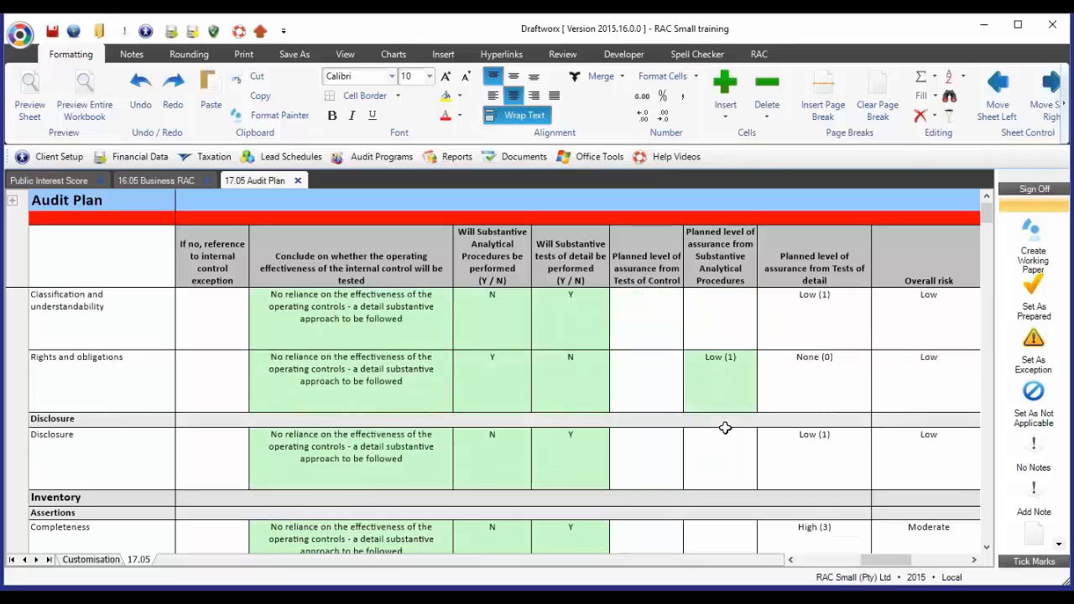
scroll(718, 429, "down", 1)
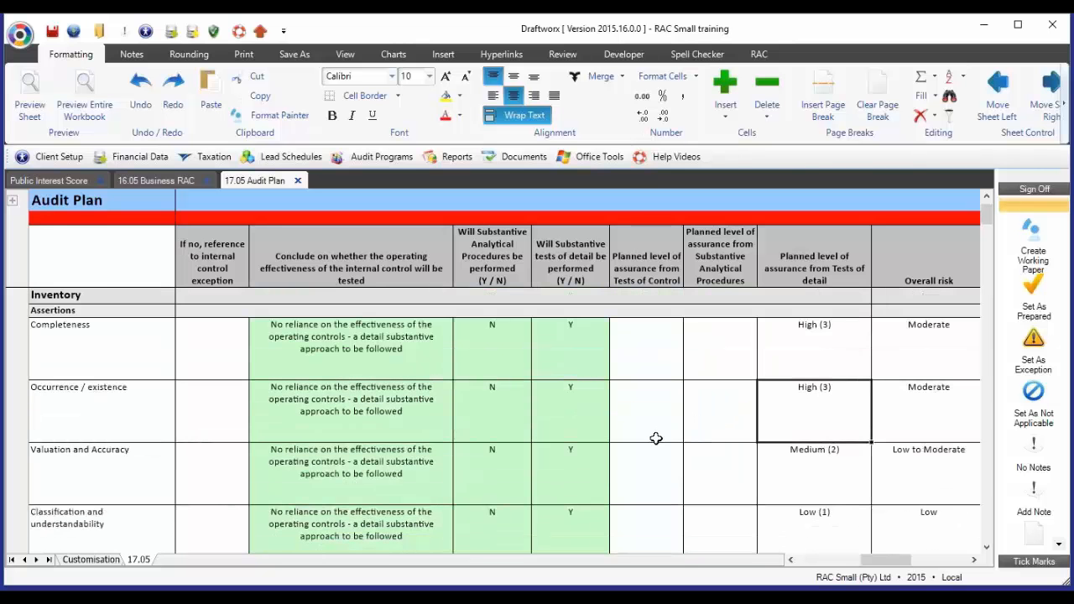
Step: For Inventory Completeness, choose reliance on controls with operating effectiveness tested (TOC), and set planned assurance from Tests of Control to Low (1)
left_click(426, 370)
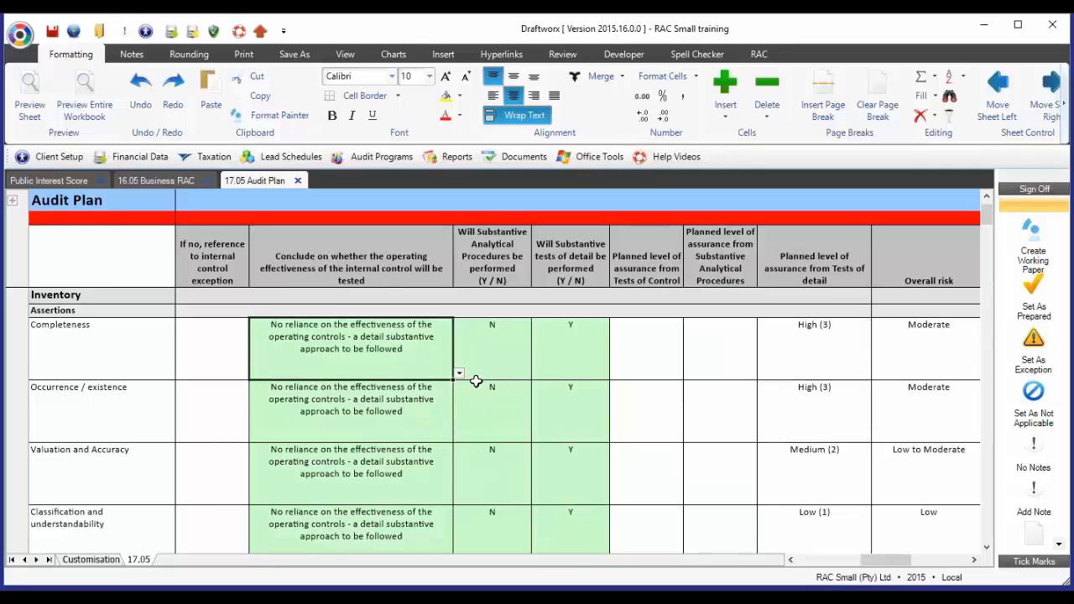
left_click(460, 373)
left_click(270, 396)
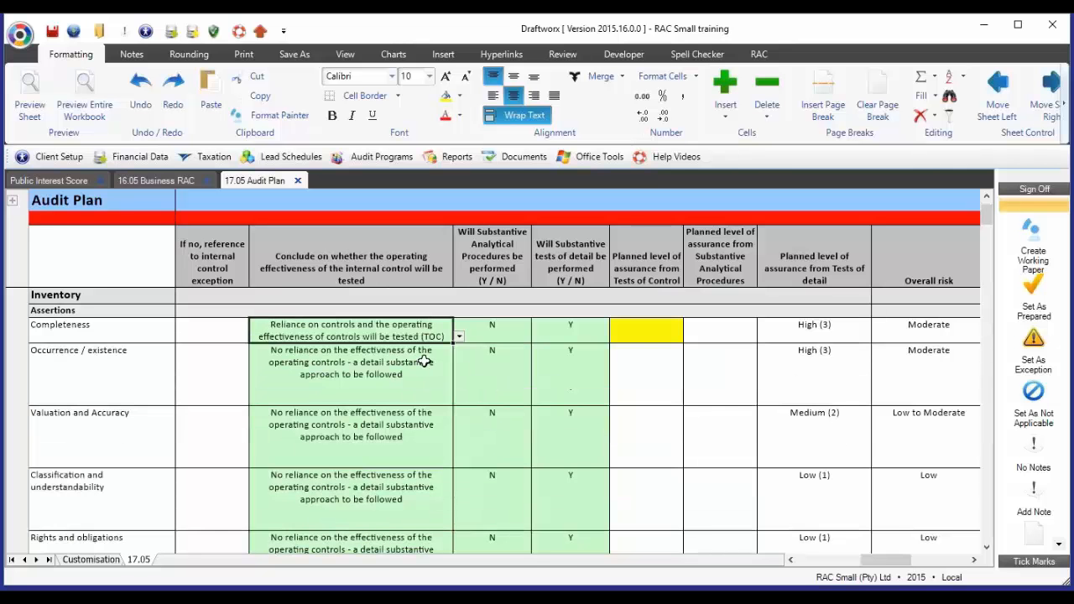
left_click(671, 330)
left_click(688, 336)
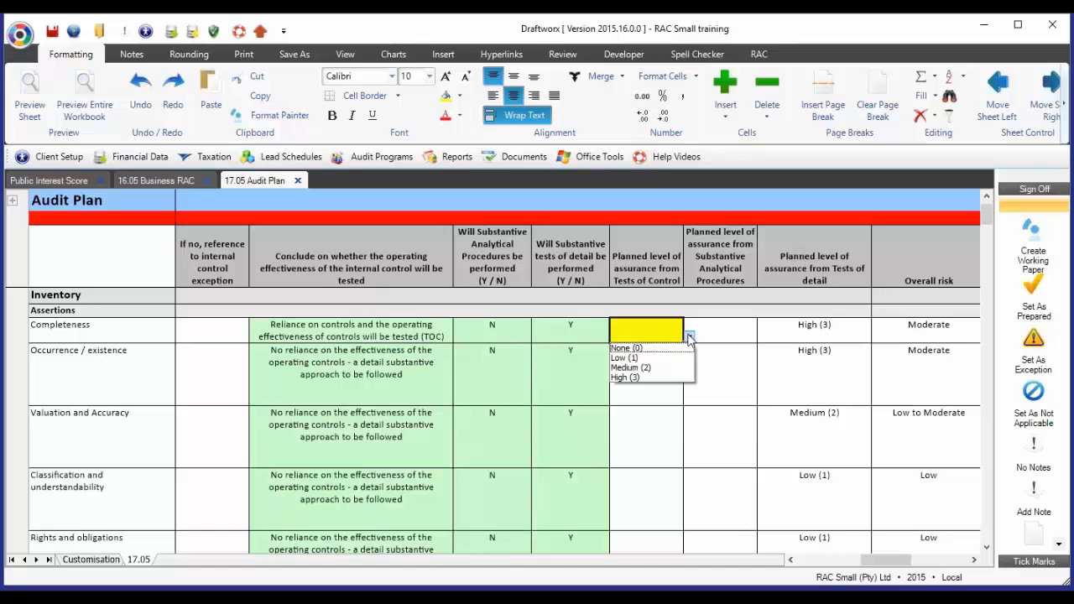
left_click(625, 359)
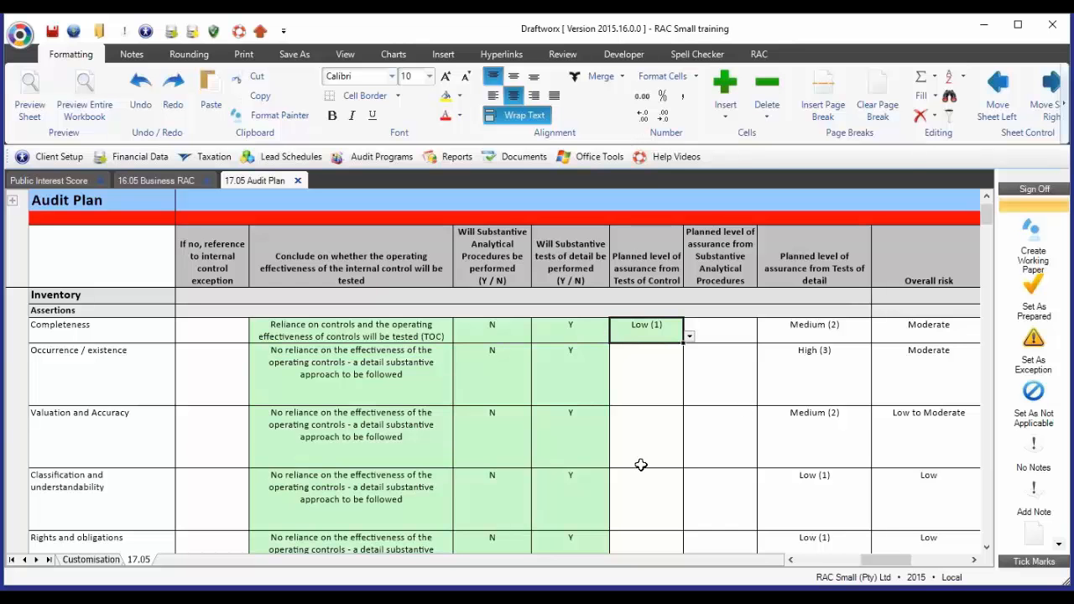
Step: Review the conclusions, planned assurance and overall risk from Inventory through Borrowings and Cost of sales to Journals, Related parties and Contingent liabilities
scroll(642, 466, "down", 5)
scroll(642, 465, "down", 3)
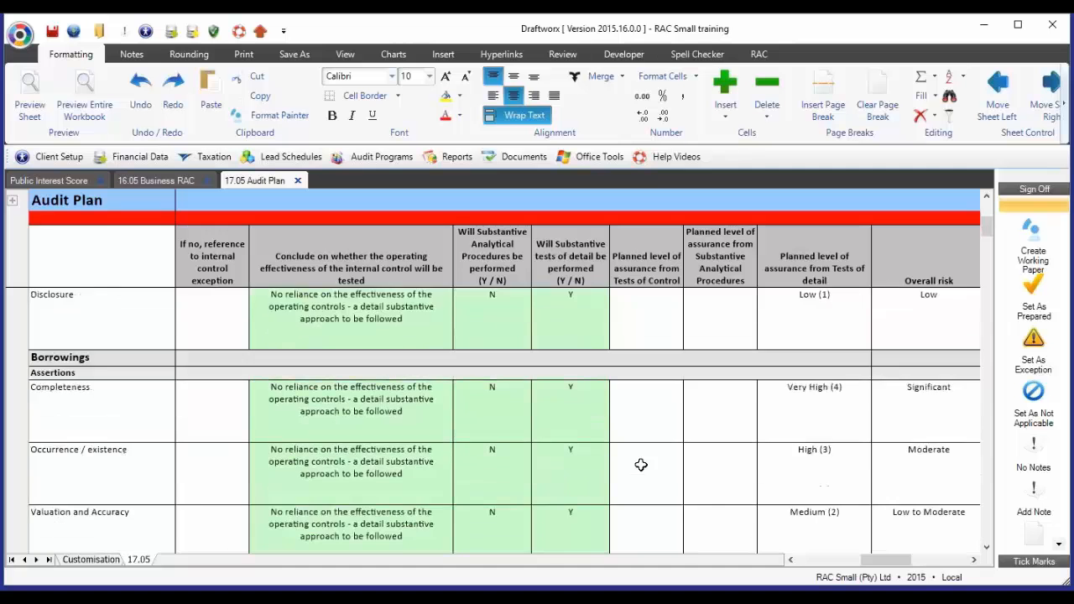
scroll(641, 465, "down", 5)
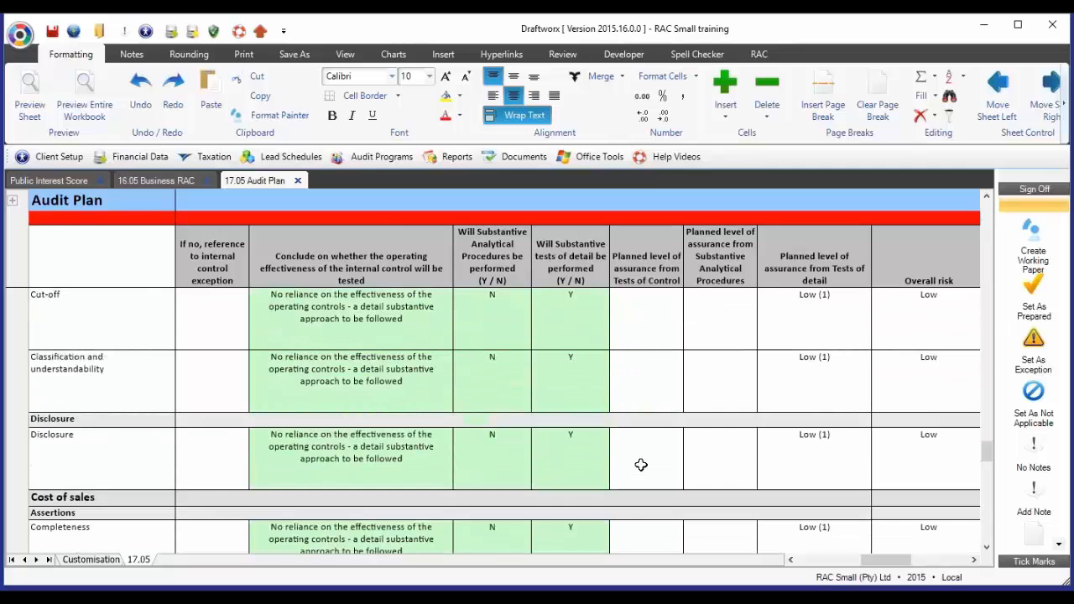
scroll(641, 465, "down", 8)
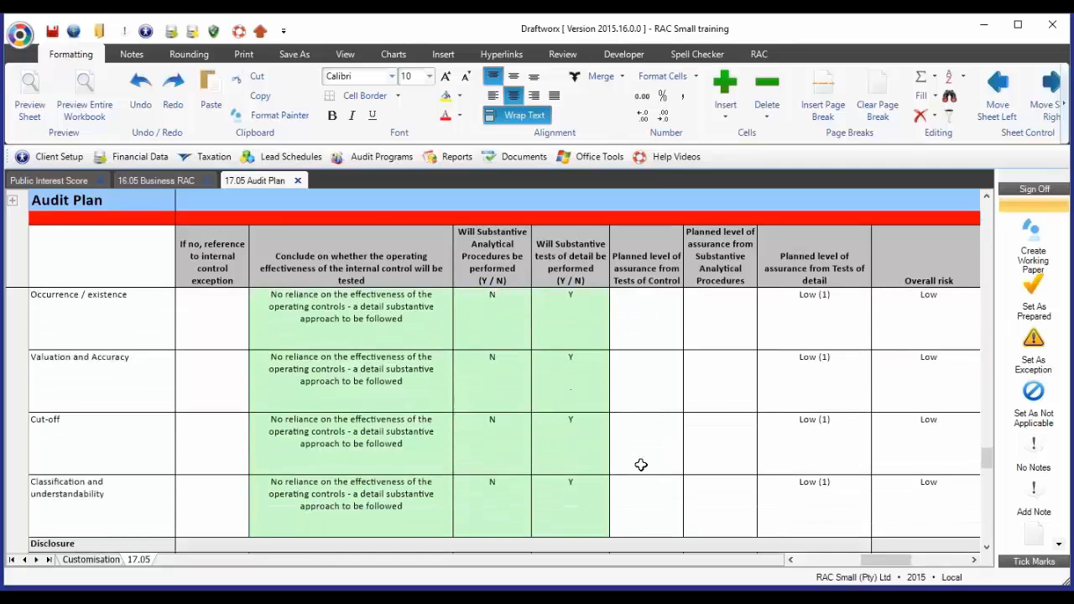
scroll(642, 465, "down", 8)
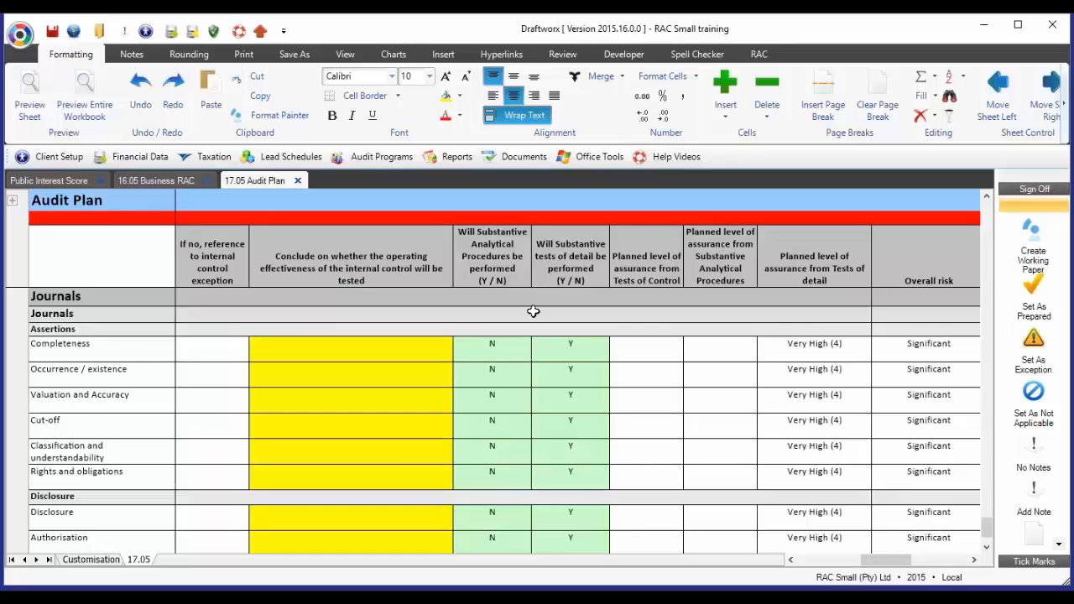
scroll(688, 438, "down", 1)
scroll(689, 437, "down", 3)
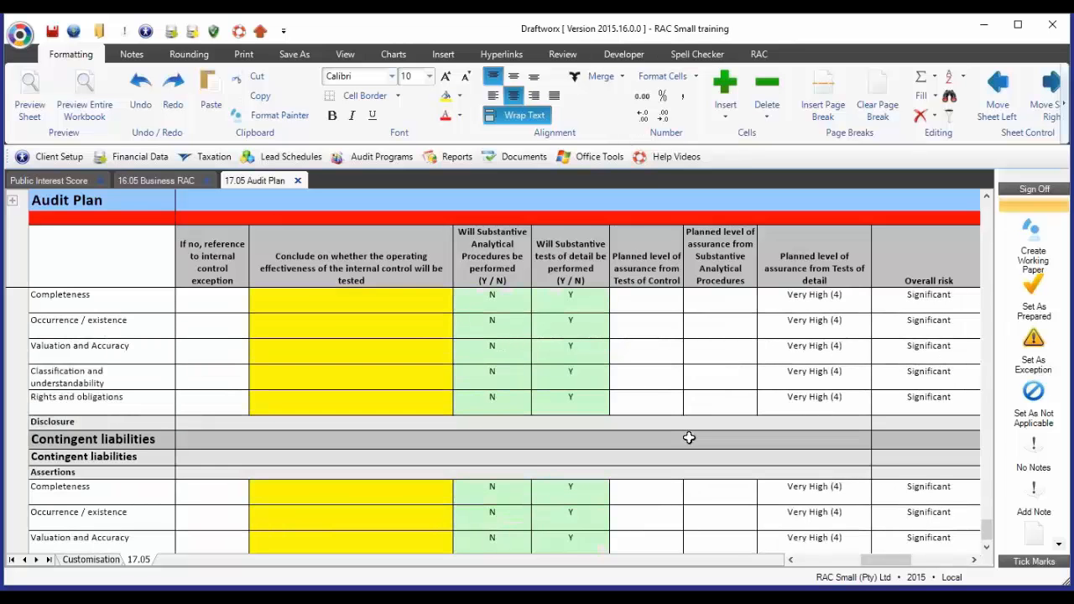
scroll(689, 438, "down", 2)
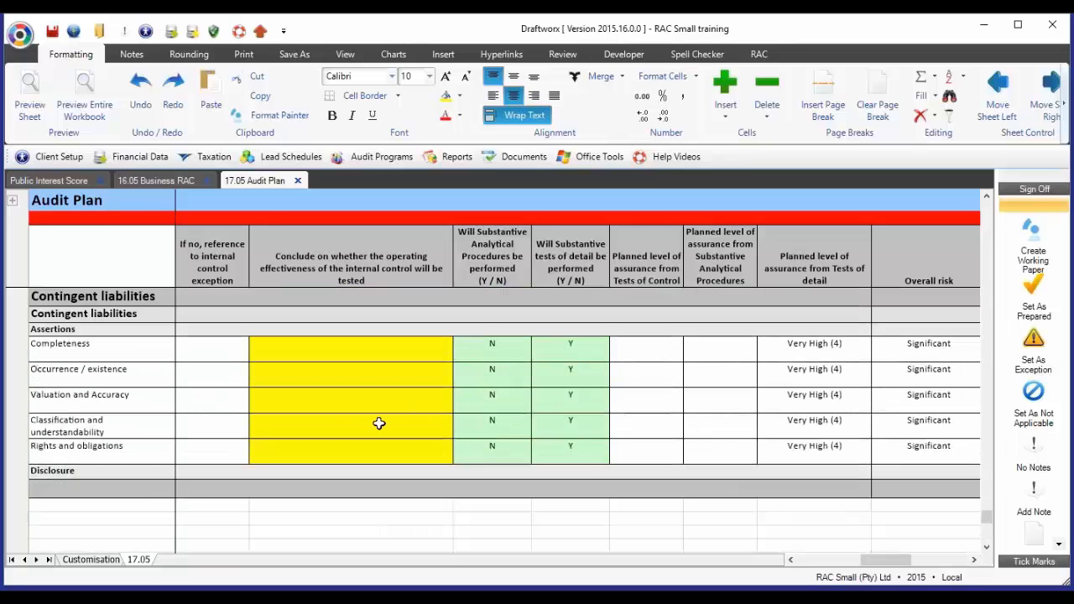
scroll(379, 423, "up", 3)
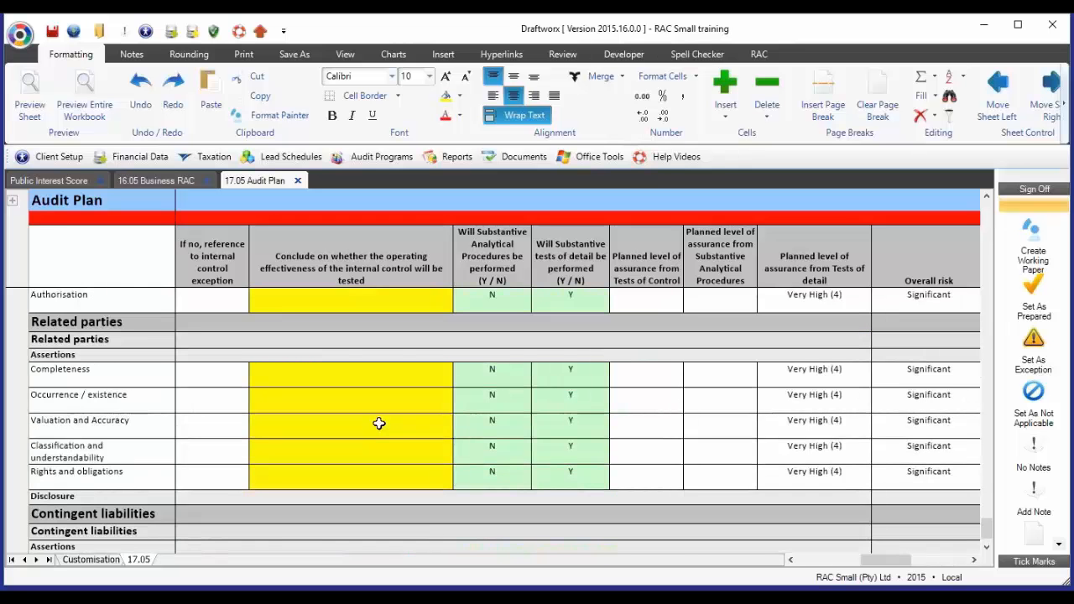
scroll(380, 423, "down", 4)
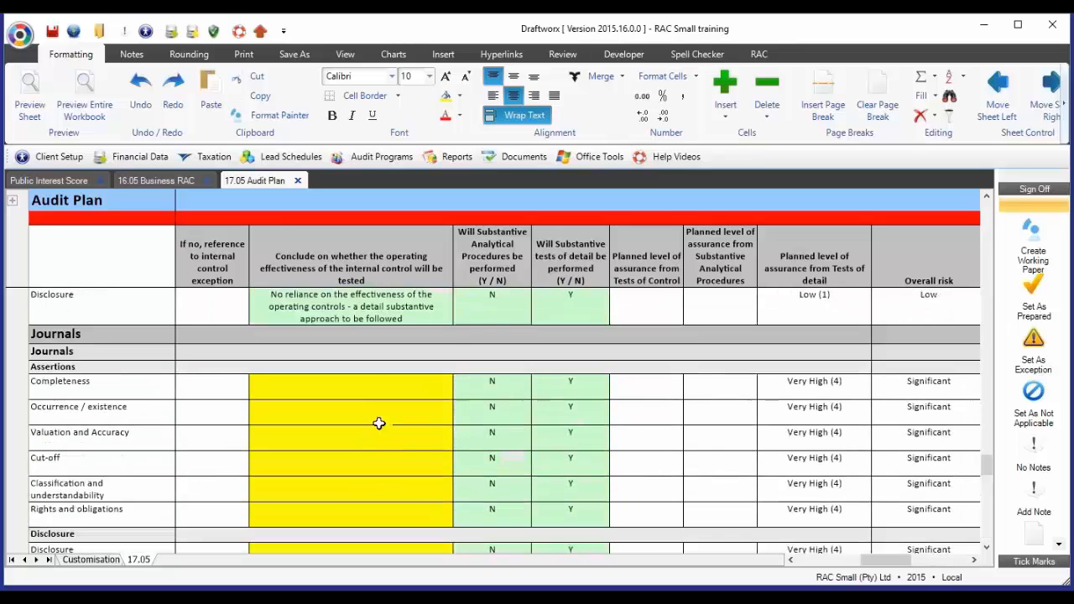
Step: Examine the risk overrides and required control documentation for Journals, and compare them with the final risk assessments for Property plant & Equip
left_click(811, 561)
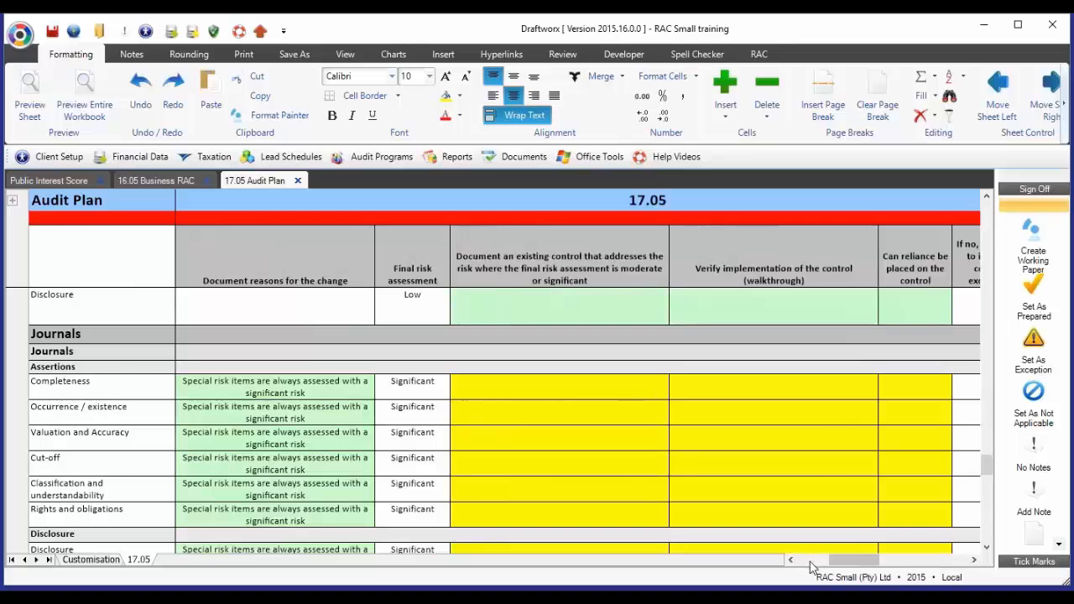
left_click(807, 563)
left_click_drag(806, 563, 849, 567)
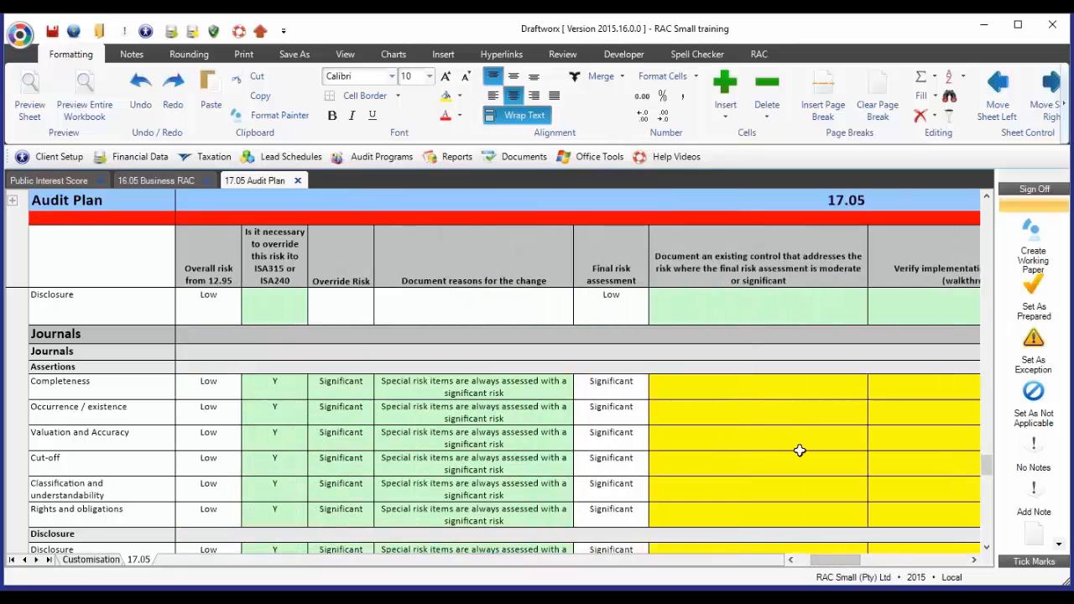
left_click(749, 392)
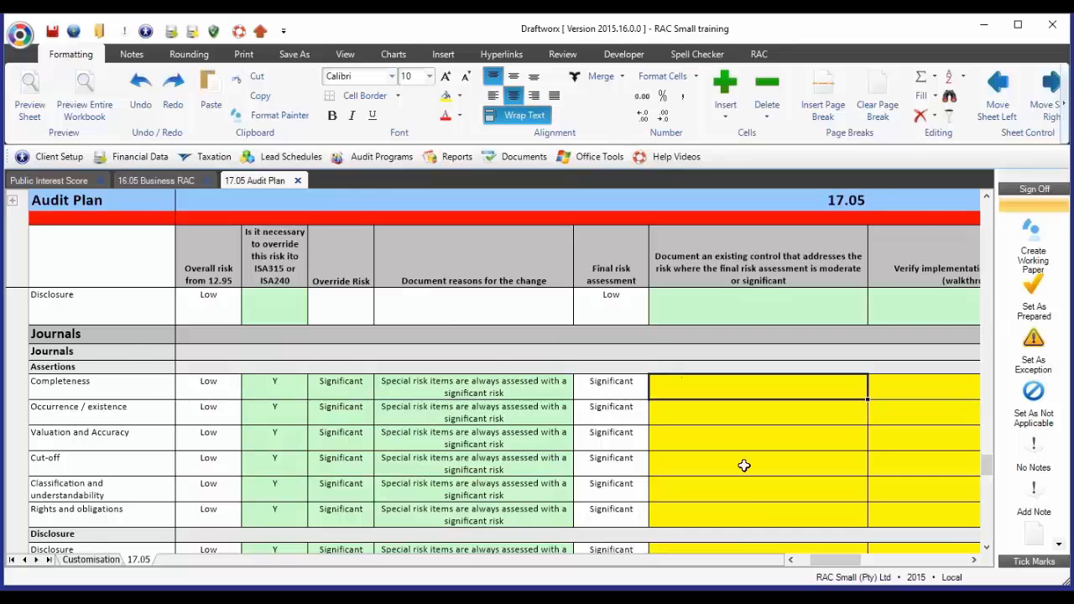
scroll(743, 466, "down", 3)
scroll(877, 481, "up", 15)
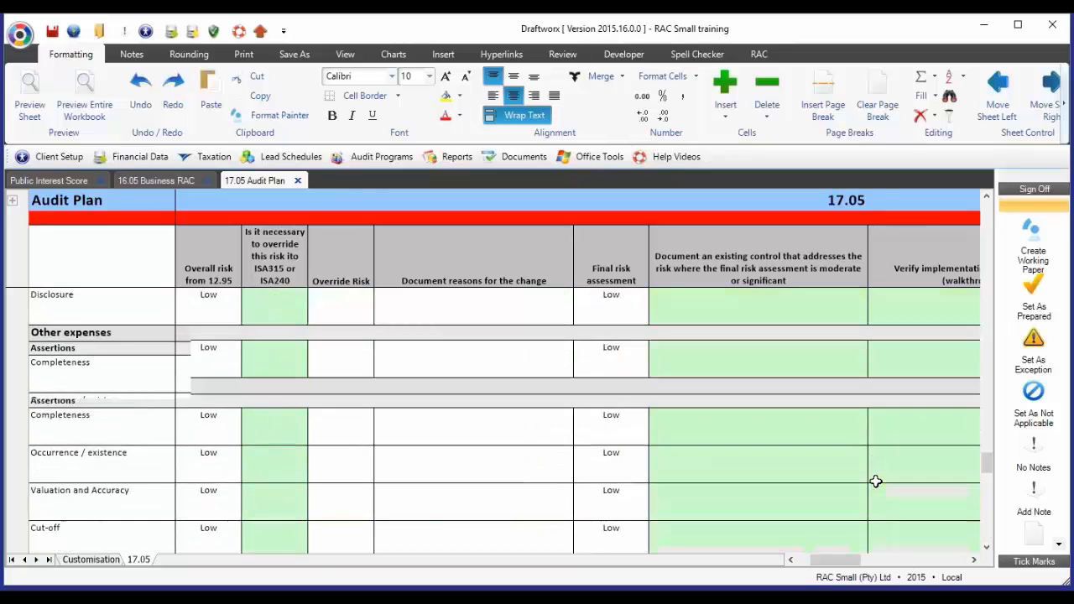
scroll(871, 481, "down", 7)
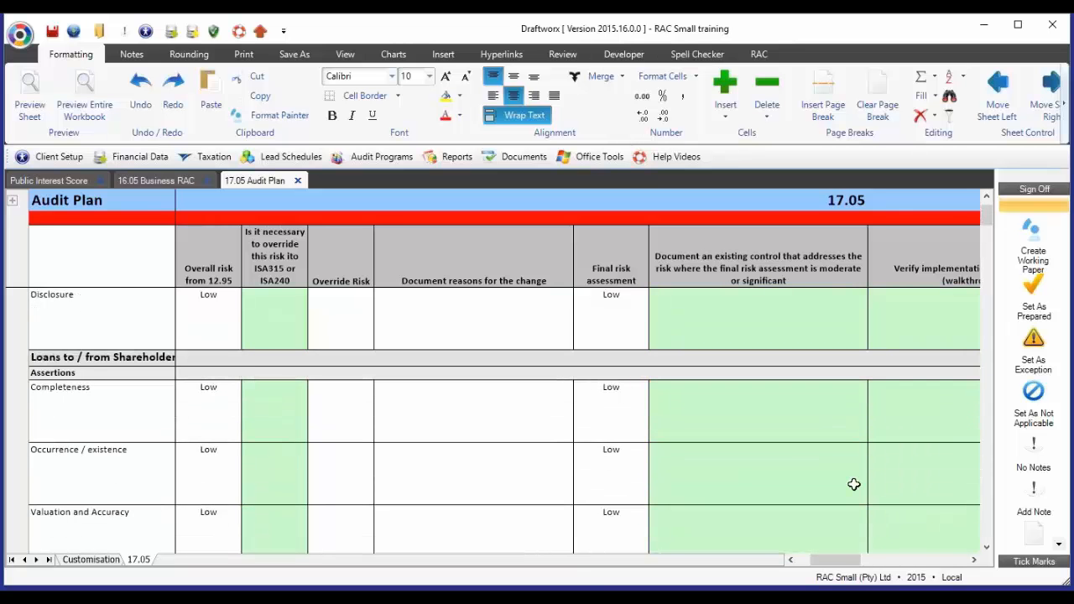
scroll(849, 453, "down", 4)
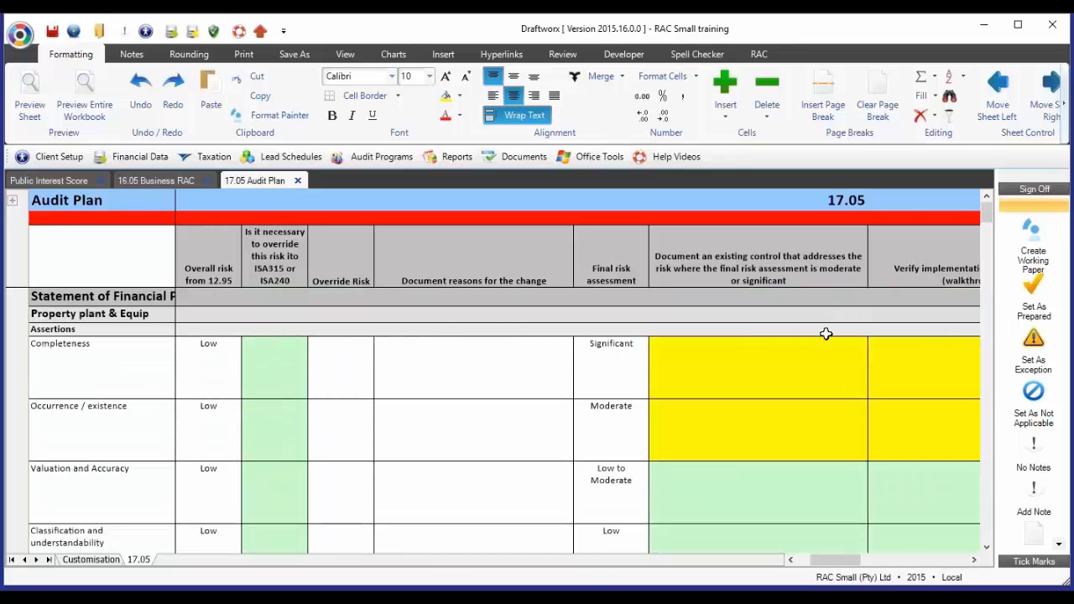
Step: On the Customisation sheet, answer Y to hiding all lines where there are no outstanding issues
left_click(80, 560)
left_click(398, 373)
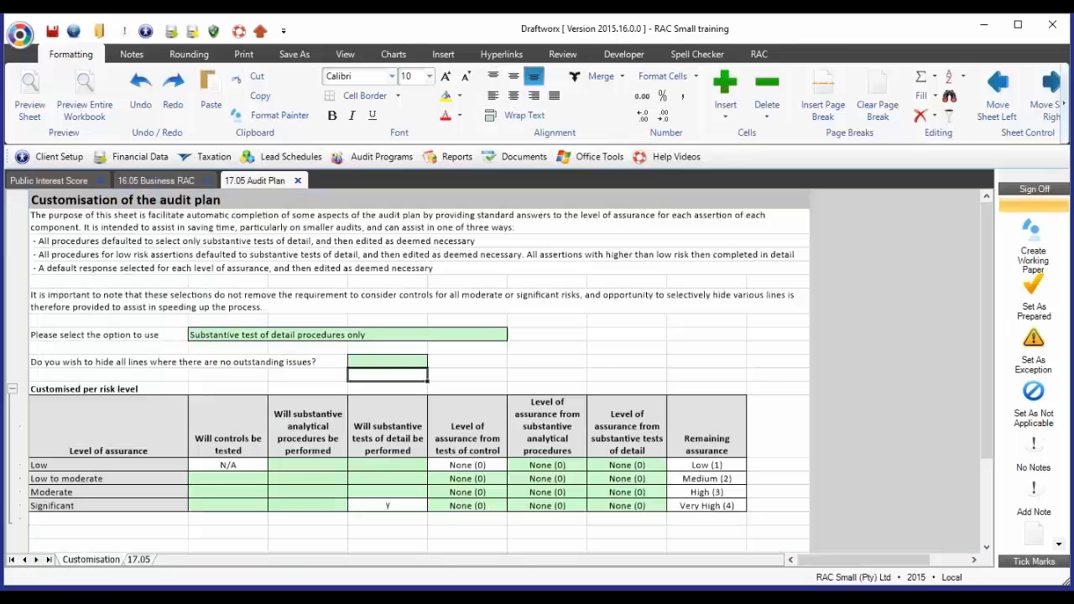
left_click(386, 363)
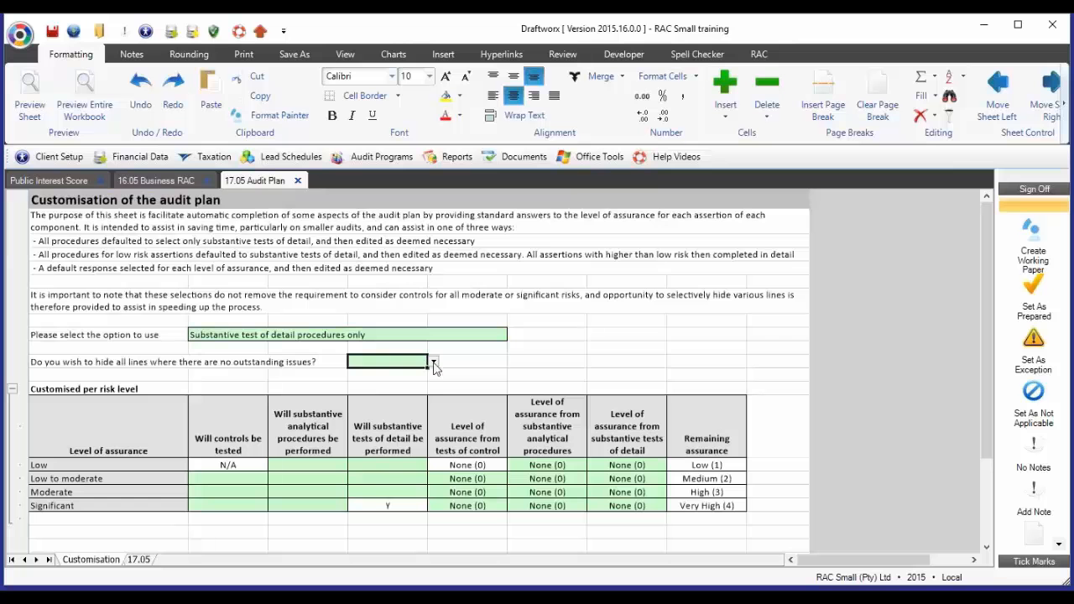
left_click(434, 363)
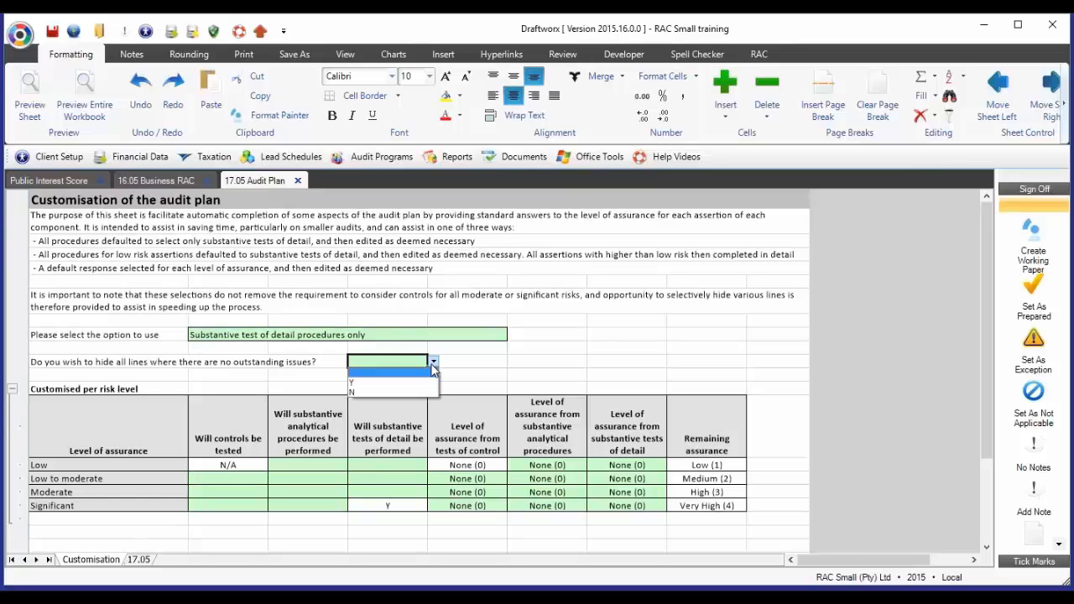
left_click(363, 382)
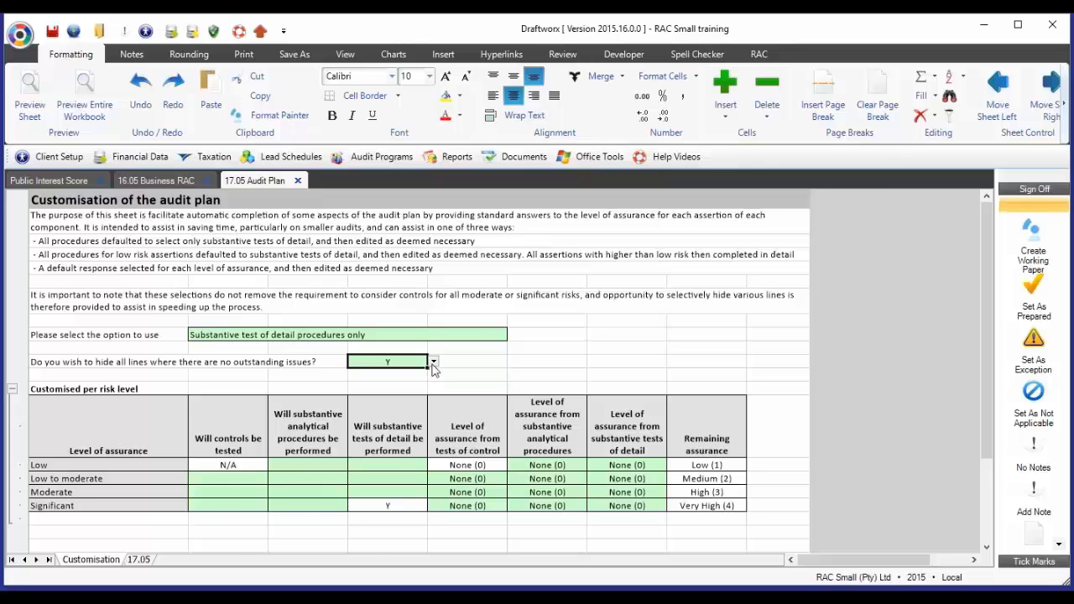
Step: On the 17.05 sheet, check which assertion lines remain from Property plant & Equip and Inventory through Loans to / from Shareholders to Borrowings
left_click(139, 560)
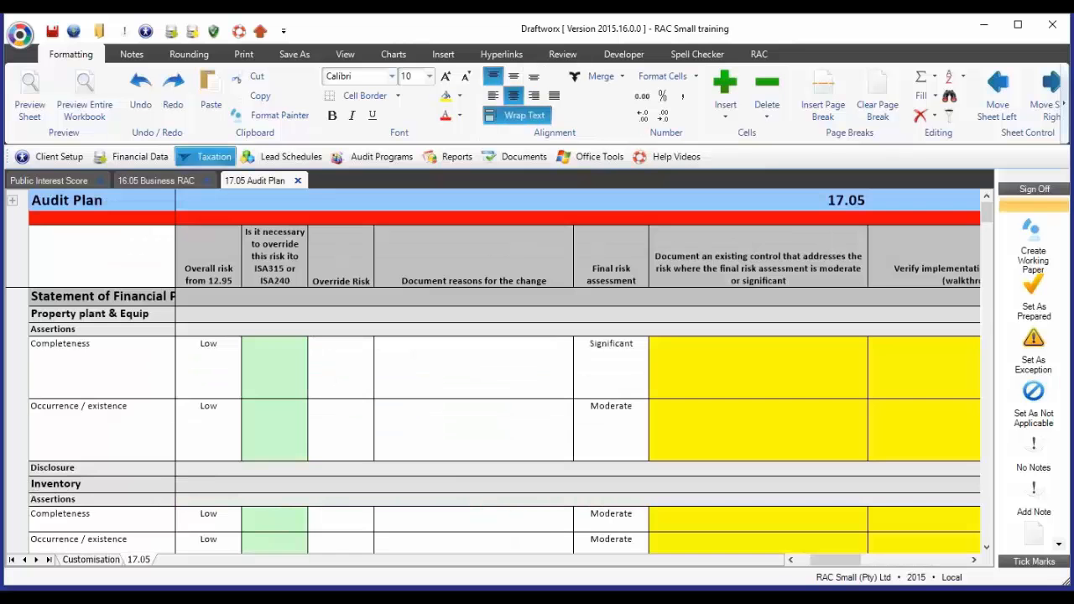
scroll(505, 402, "down", 1)
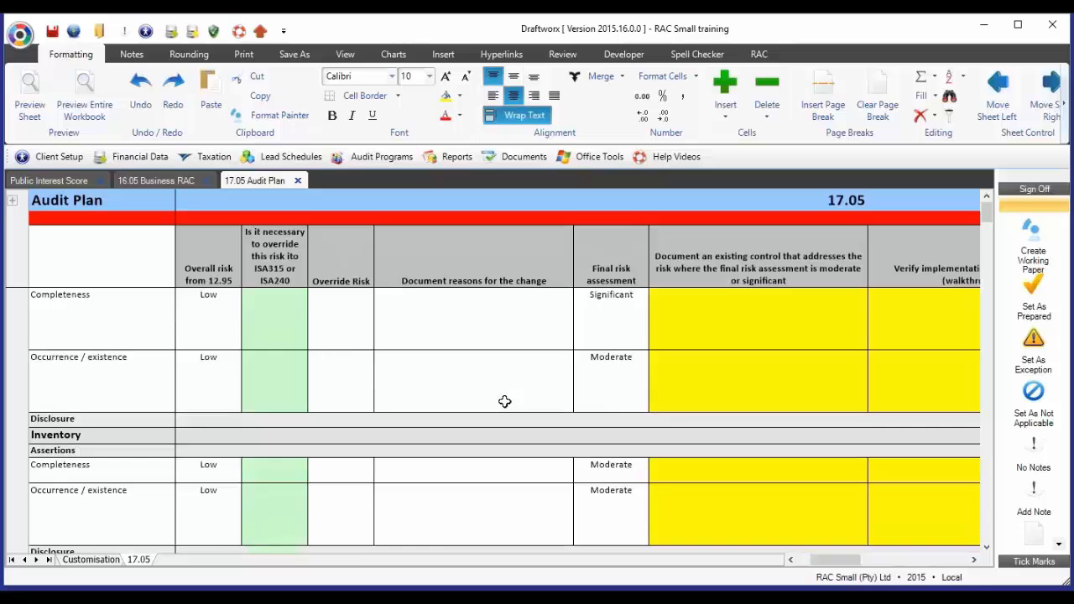
scroll(505, 402, "down", 1)
scroll(504, 400, "down", 1)
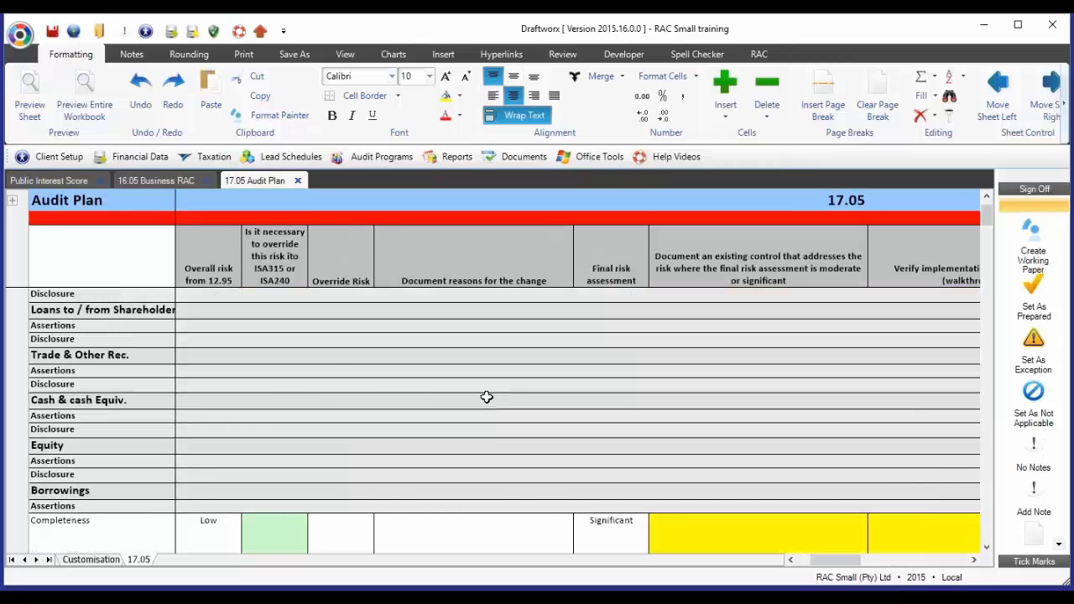
left_click(98, 310)
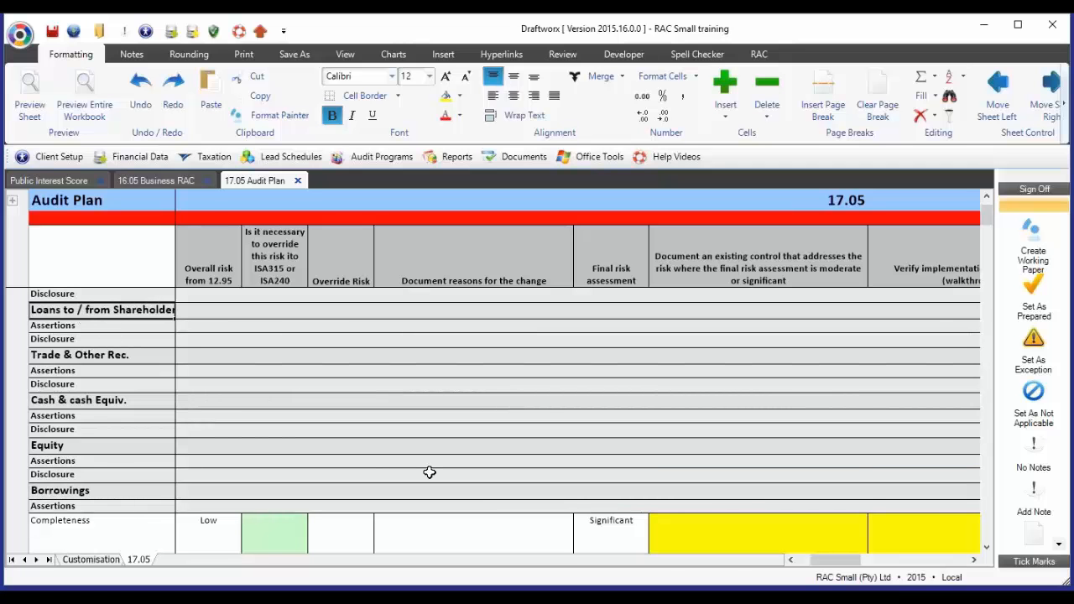
scroll(429, 472, "down", 4)
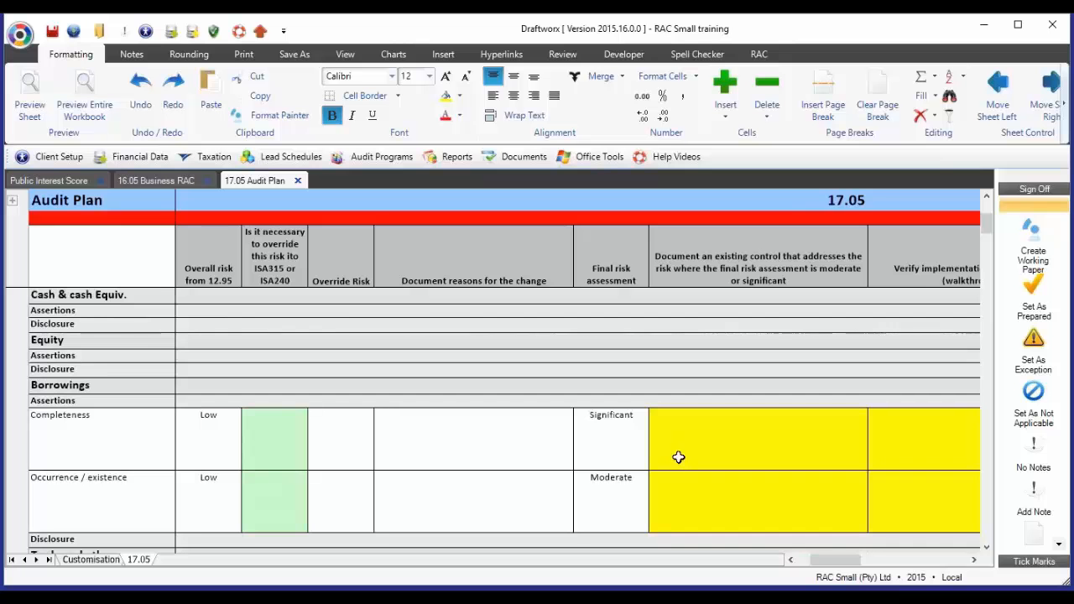
Step: For Borrowings Completeness, enter "dOCUEMNT" as the existing control and "Document" as the walkthrough, and answer Y to reliance on the control
left_click(973, 560)
left_click(974, 560)
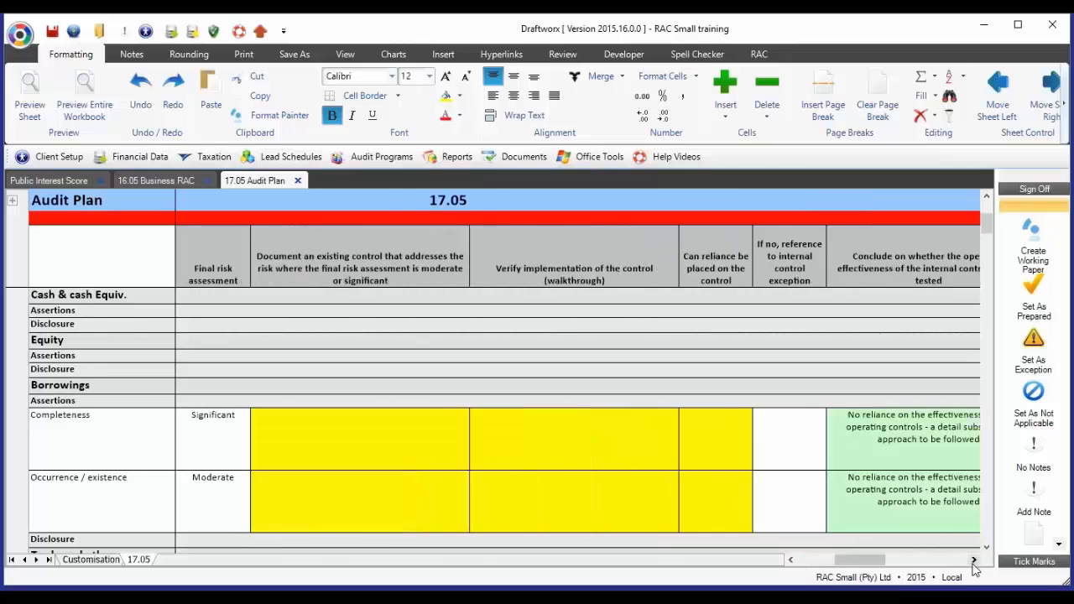
left_click(974, 560)
left_click(791, 560)
left_click(393, 430)
type("dOCUEMN")
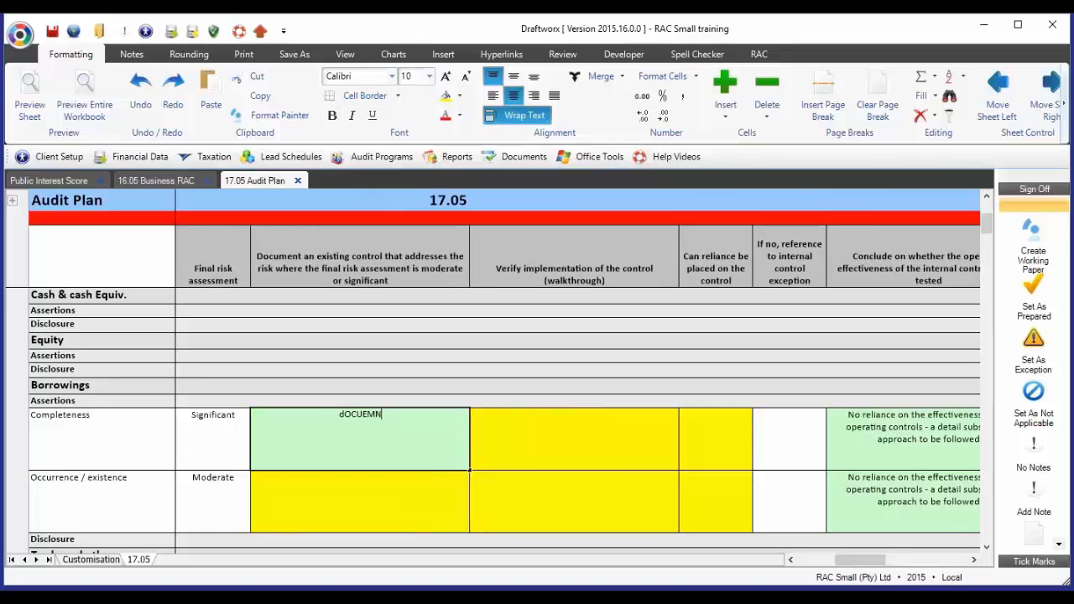
type("T")
key("Tab")
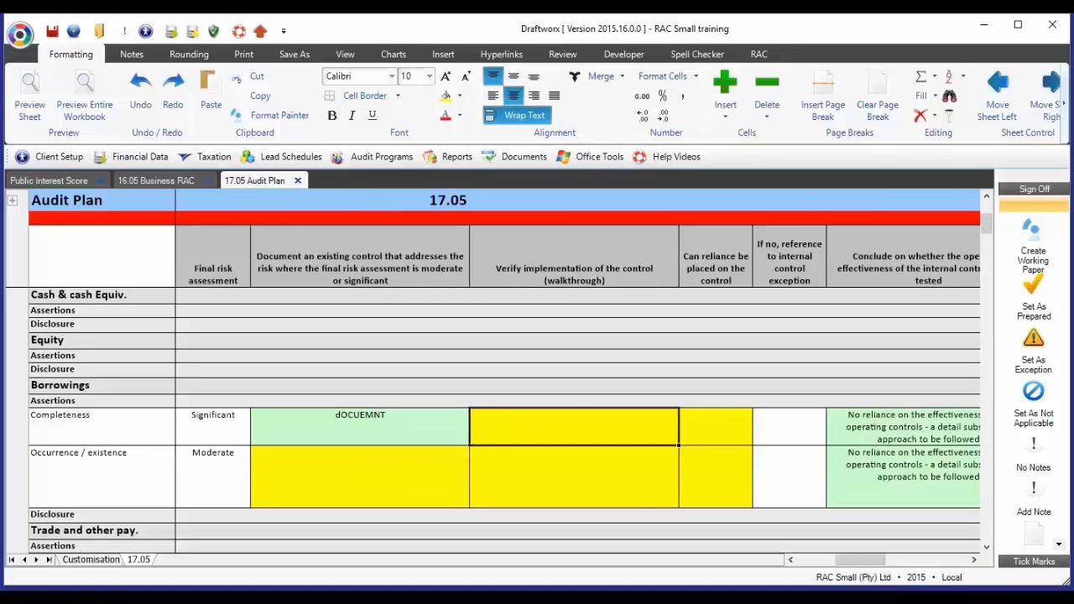
type("Document")
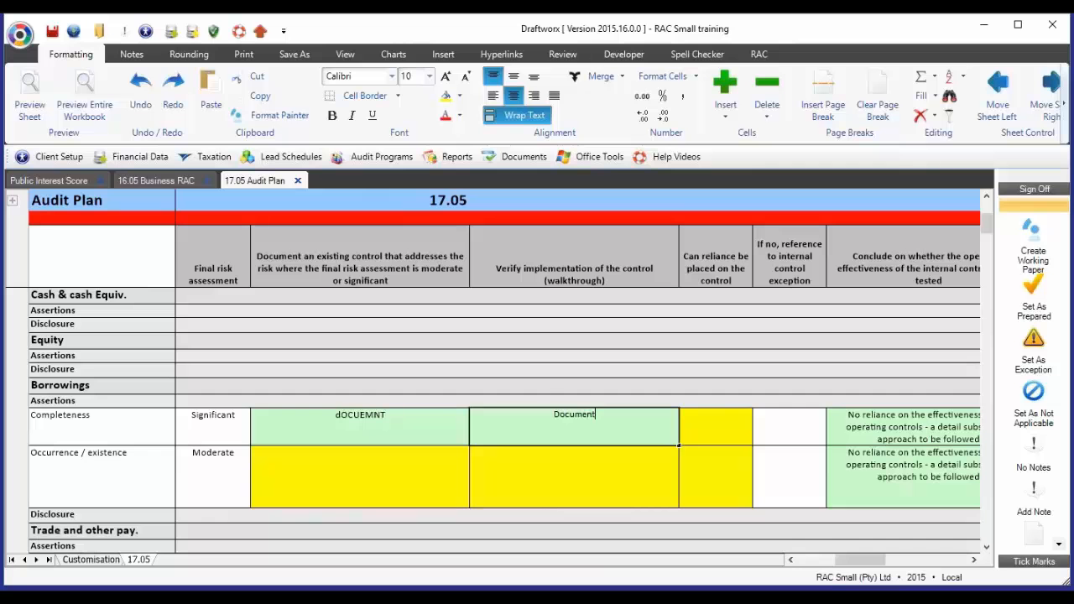
key("Tab")
type("Y")
key("Tab")
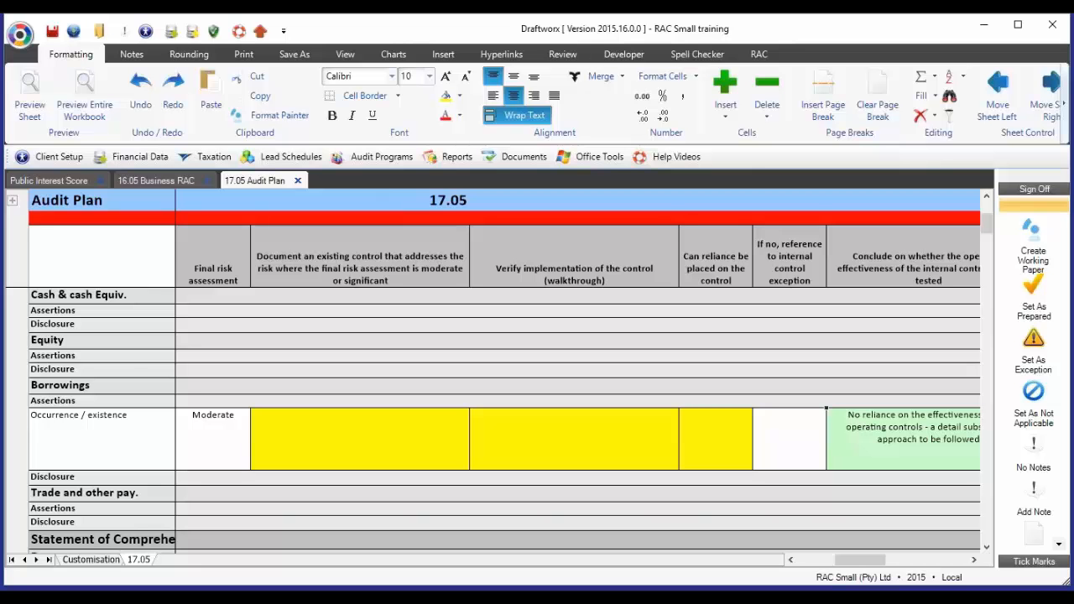
Step: For Borrowings Occurrence / existence, enter "Document" for both the existing control and the walkthrough, and answer Y to reliance on the control
key("Left")
key("Left")
key("Left")
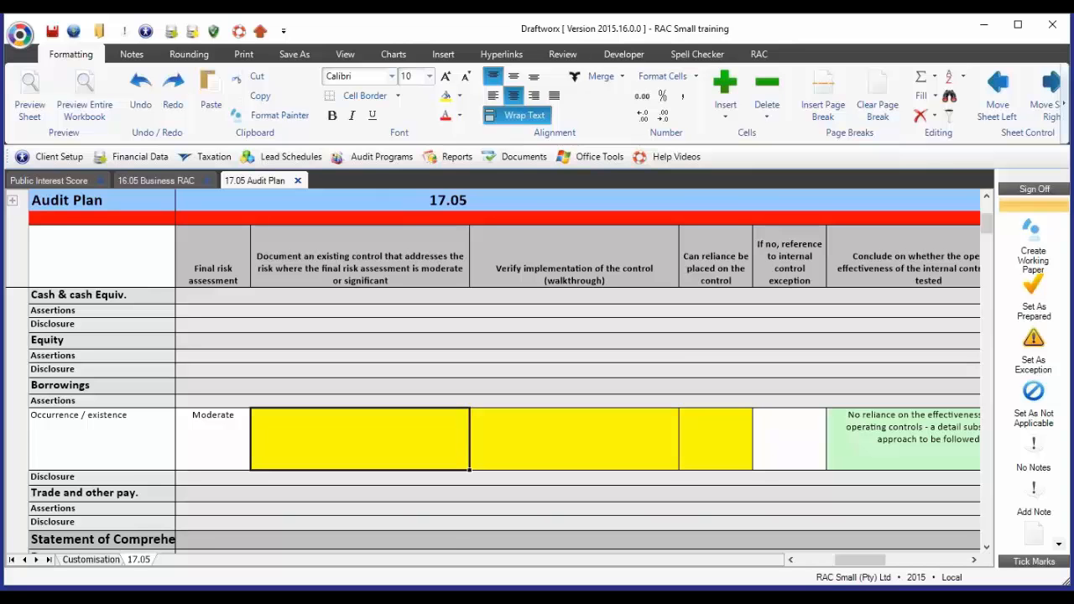
type("Document")
key("Tab")
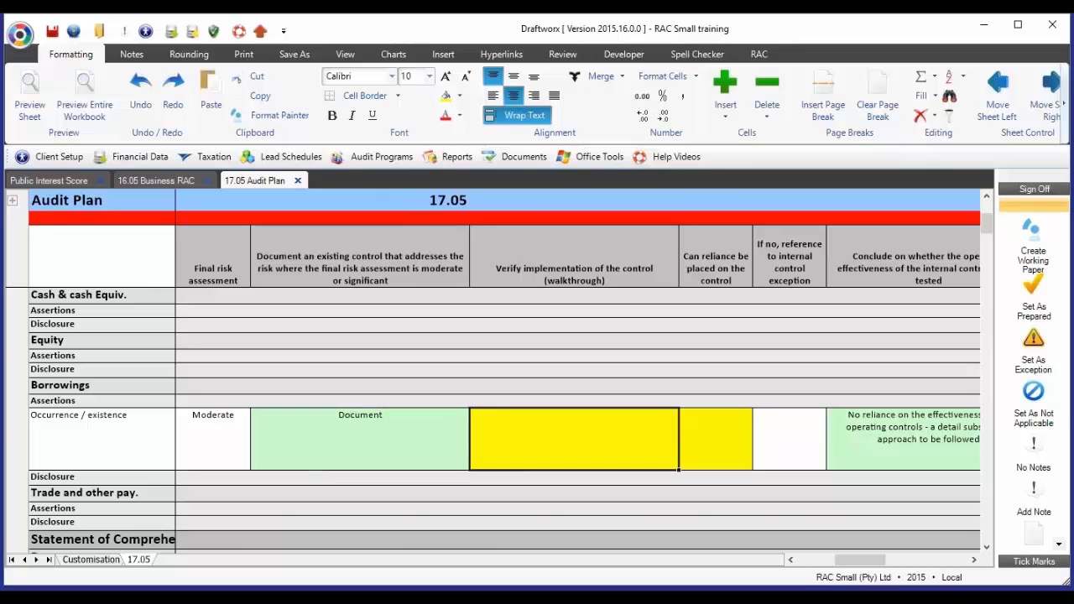
type("Document")
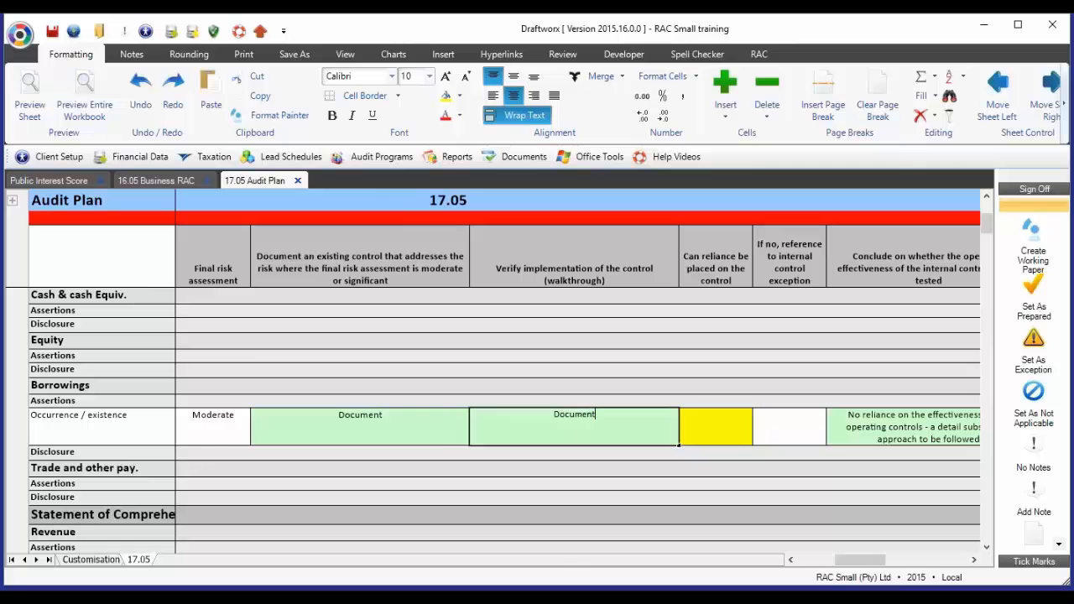
key("Tab")
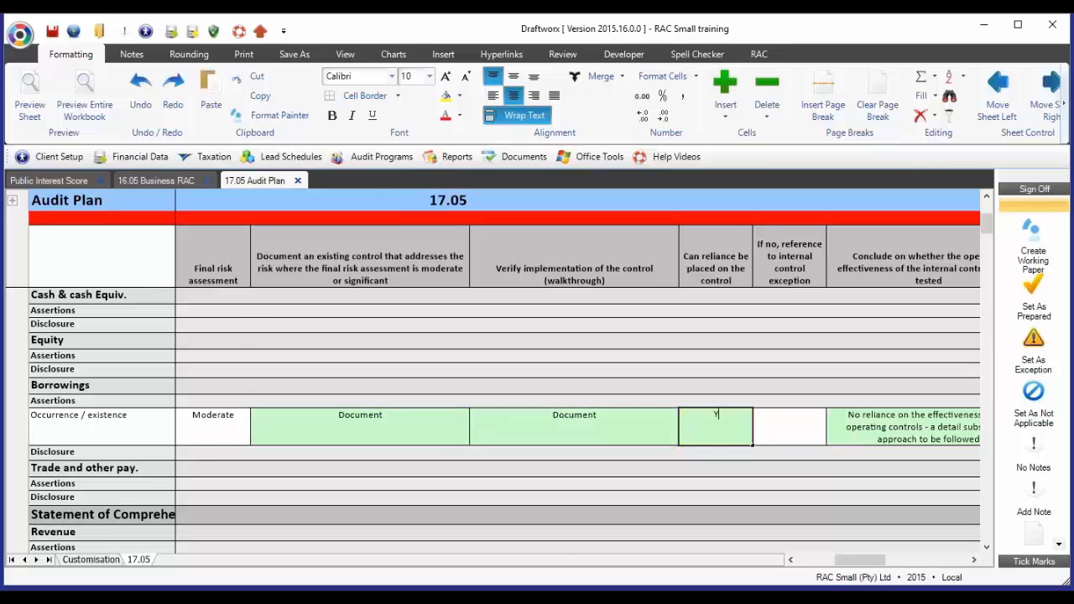
type("Y")
key("Return")
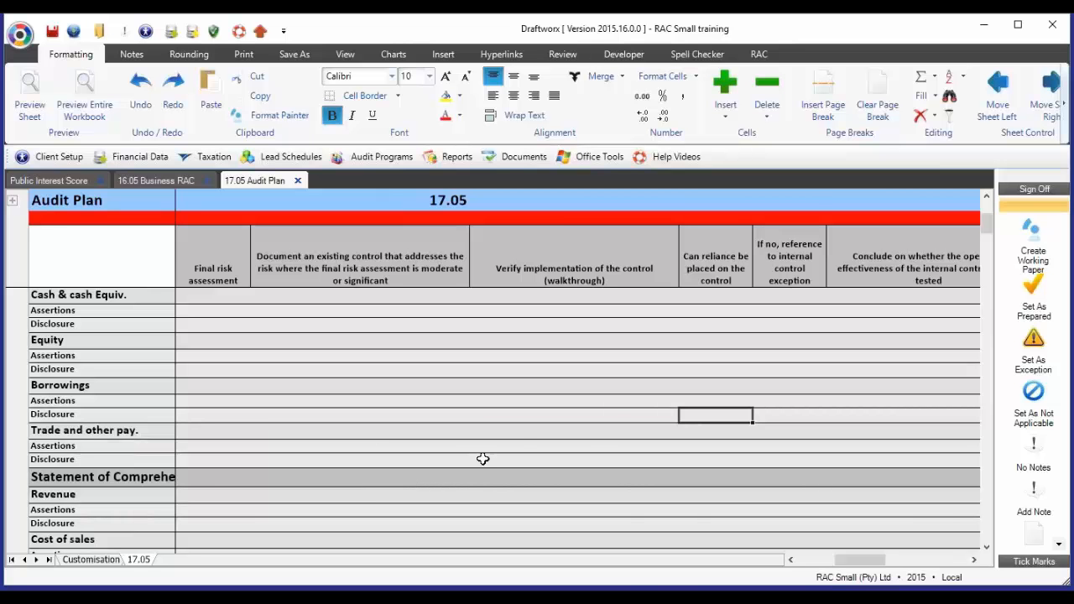
Step: Examine which assertion lines remain on the 17.05 sheet from Borrowings through Journals, Related parties and Contingent liabilities, including the red deviation banner
scroll(518, 440, "down", 4)
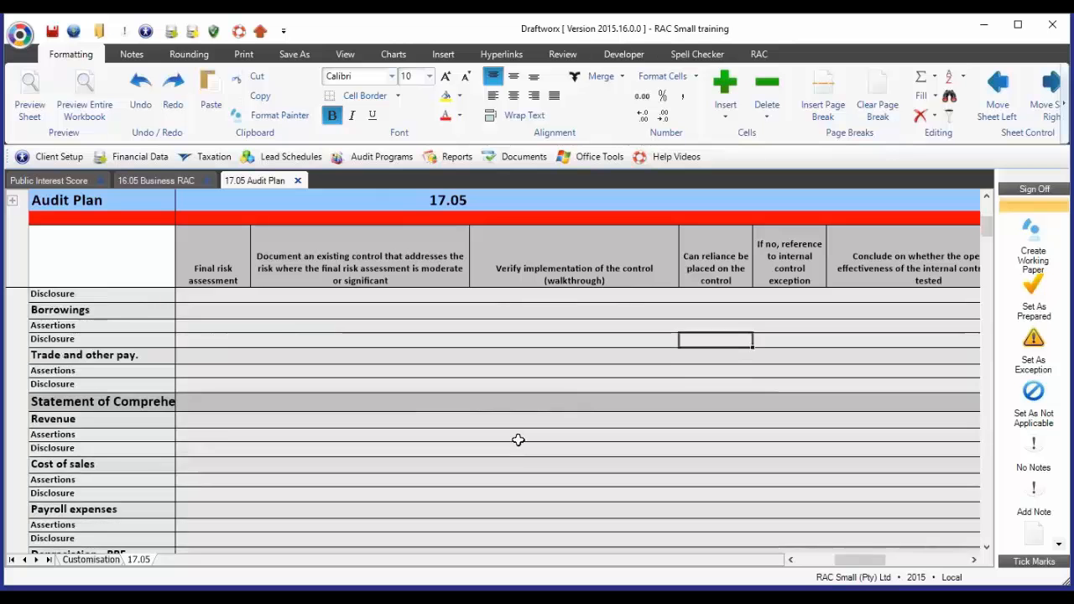
scroll(518, 439, "down", 6)
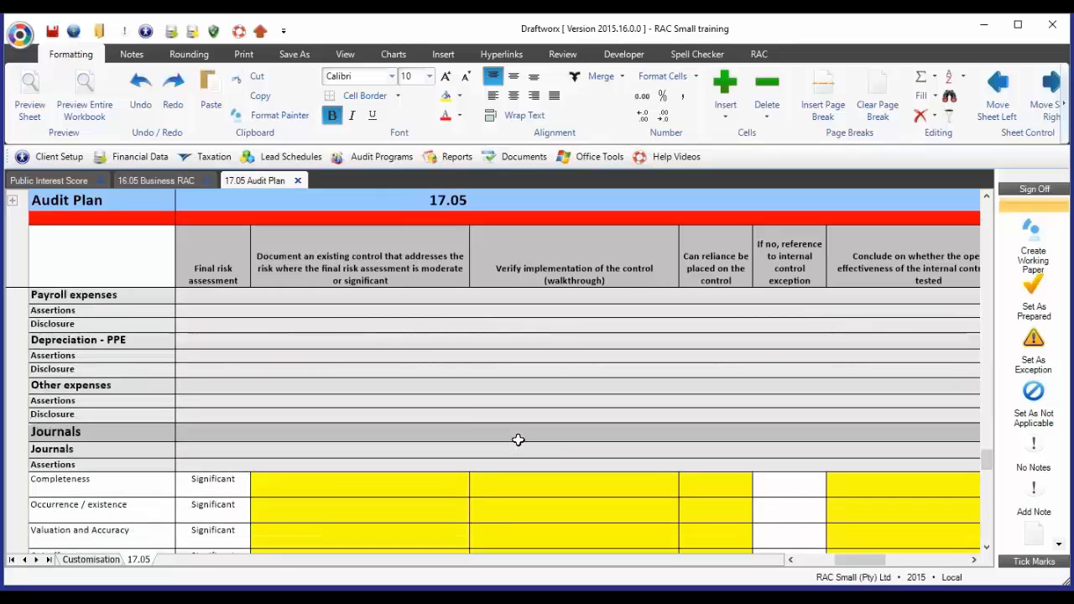
scroll(518, 440, "down", 3)
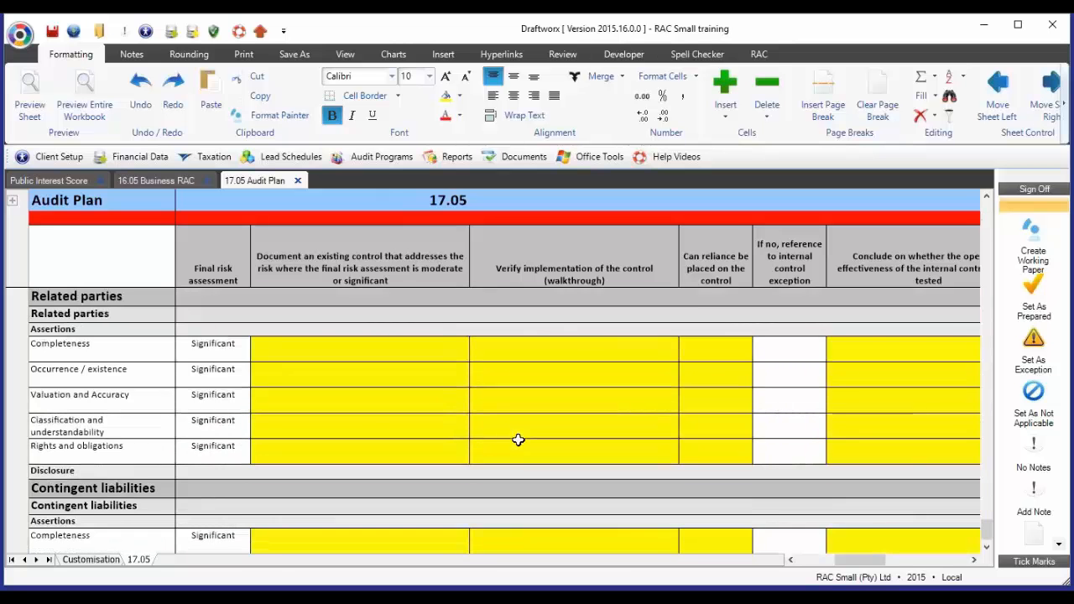
scroll(518, 440, "down", 3)
scroll(518, 440, "up", 4)
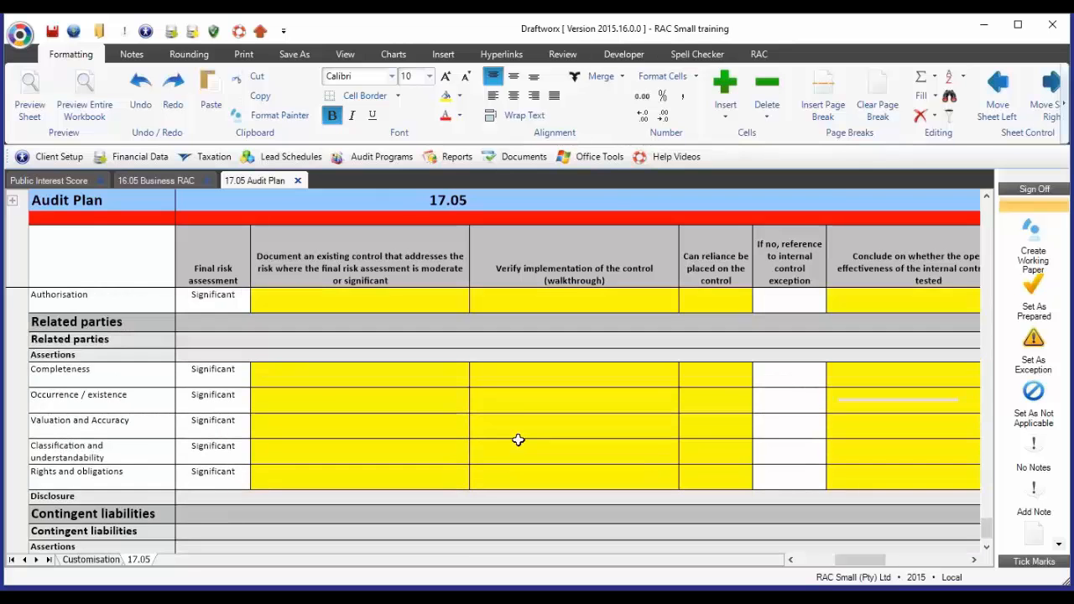
scroll(517, 440, "up", 3)
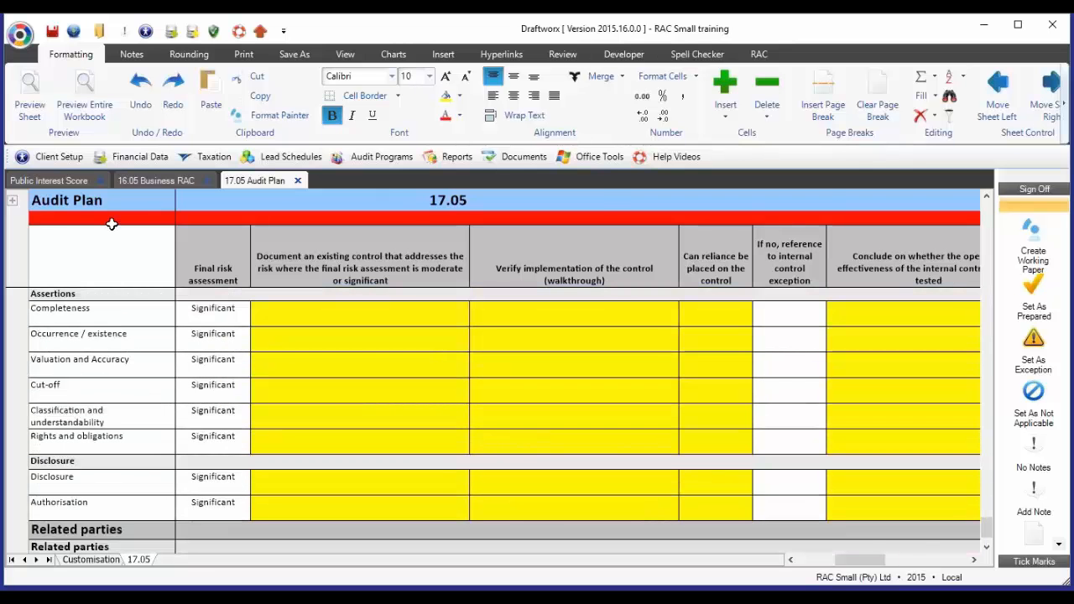
left_click_drag(112, 223, 266, 223)
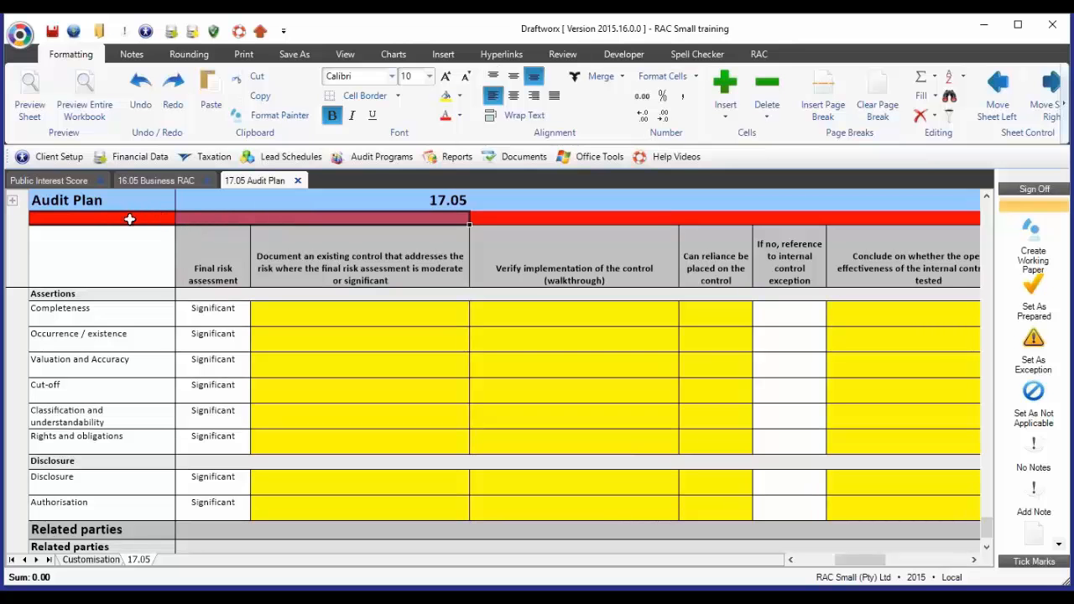
left_click(80, 216)
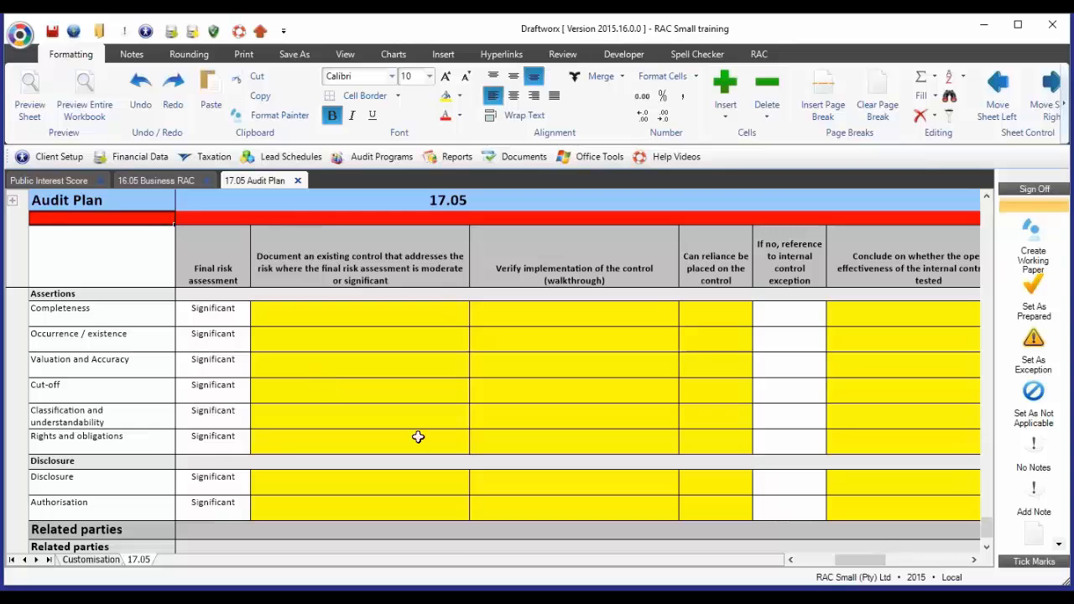
scroll(485, 462, "up", 1)
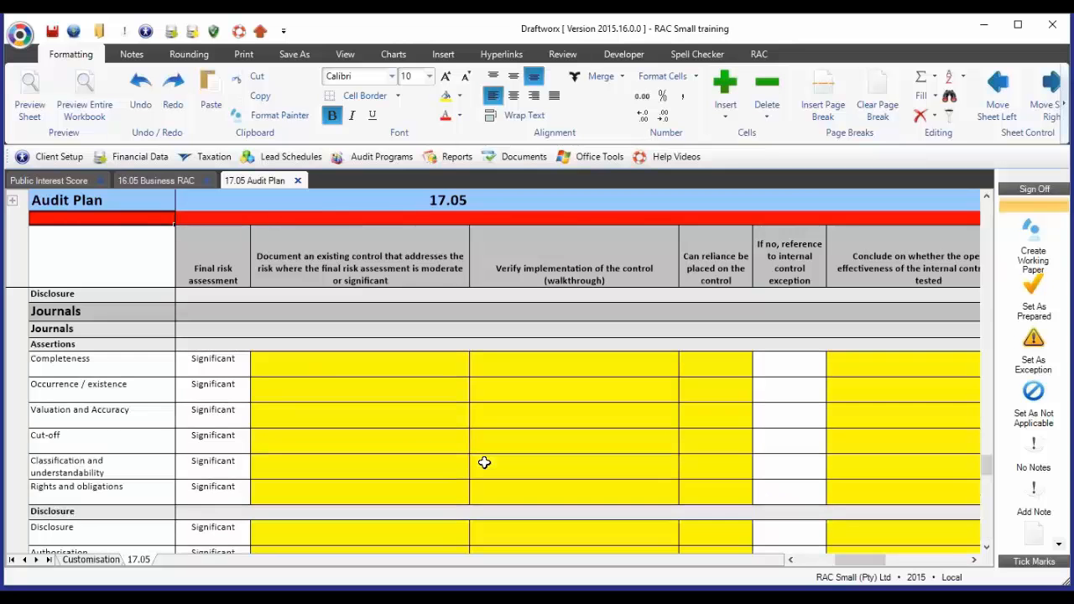
scroll(485, 462, "up", 1)
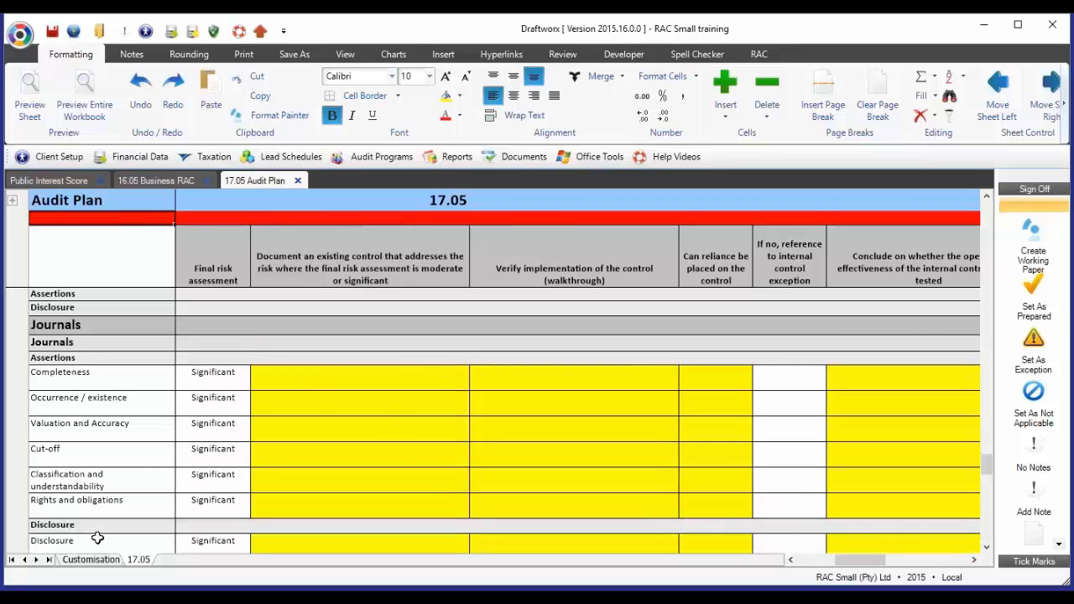
scroll(708, 431, "up", 1)
scroll(708, 432, "up", 2)
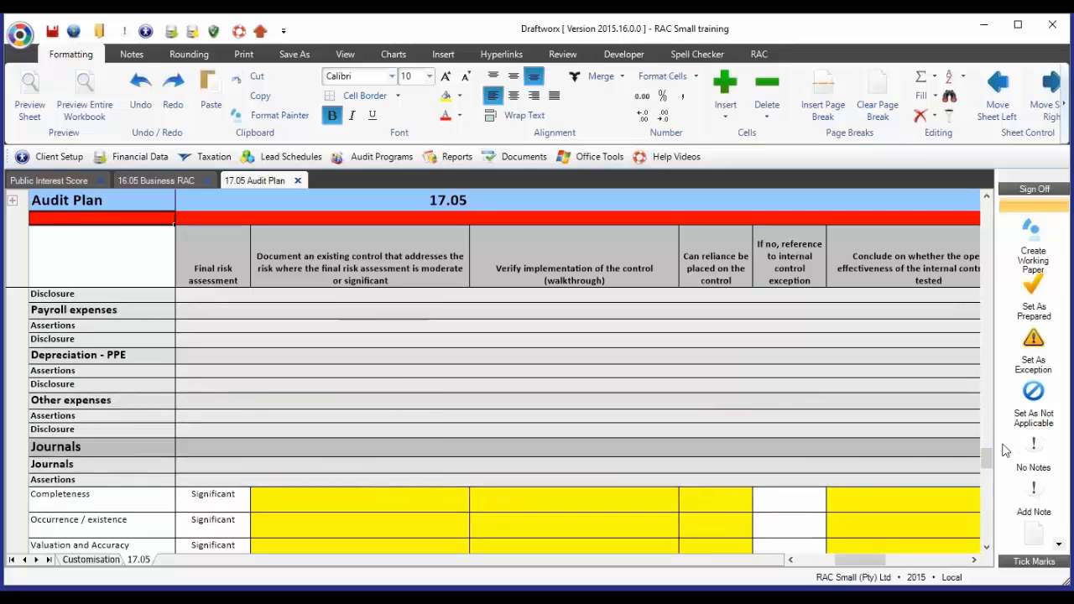
left_click_drag(988, 460, 996, 203)
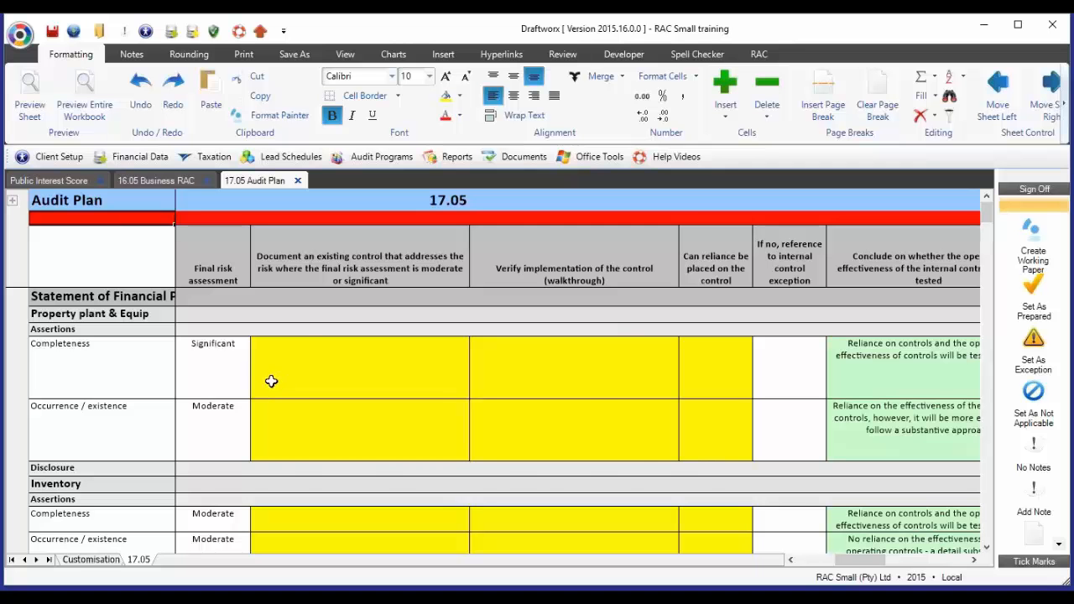
Step: On the RAC Medium Customisation sheet, select "Substantive test of detail procedures for all low risks only" and answer N to hiding lines without outstanding issues
left_click(99, 556)
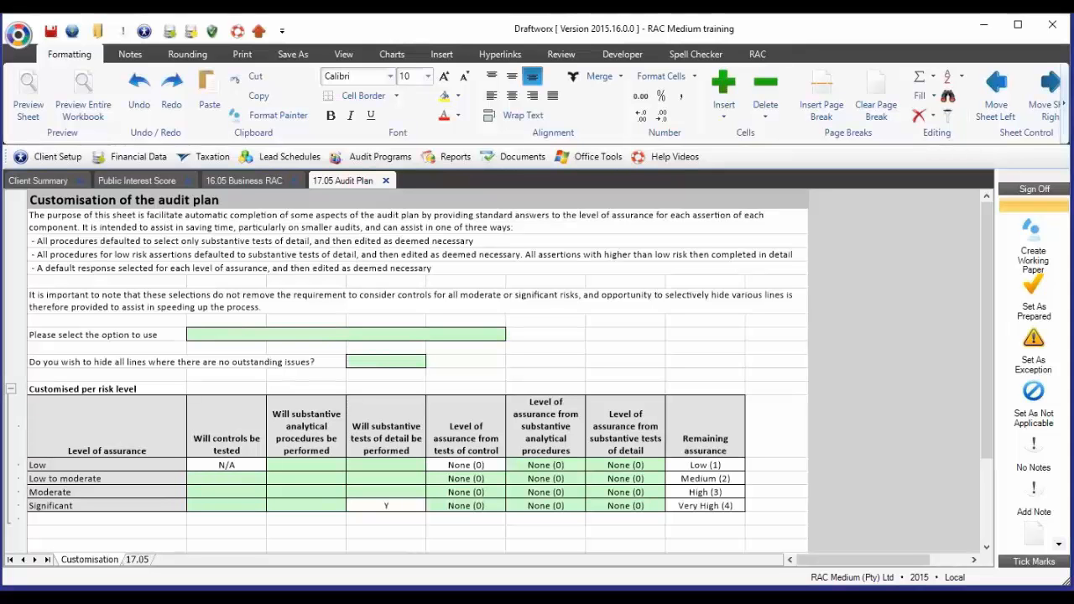
left_click(457, 335)
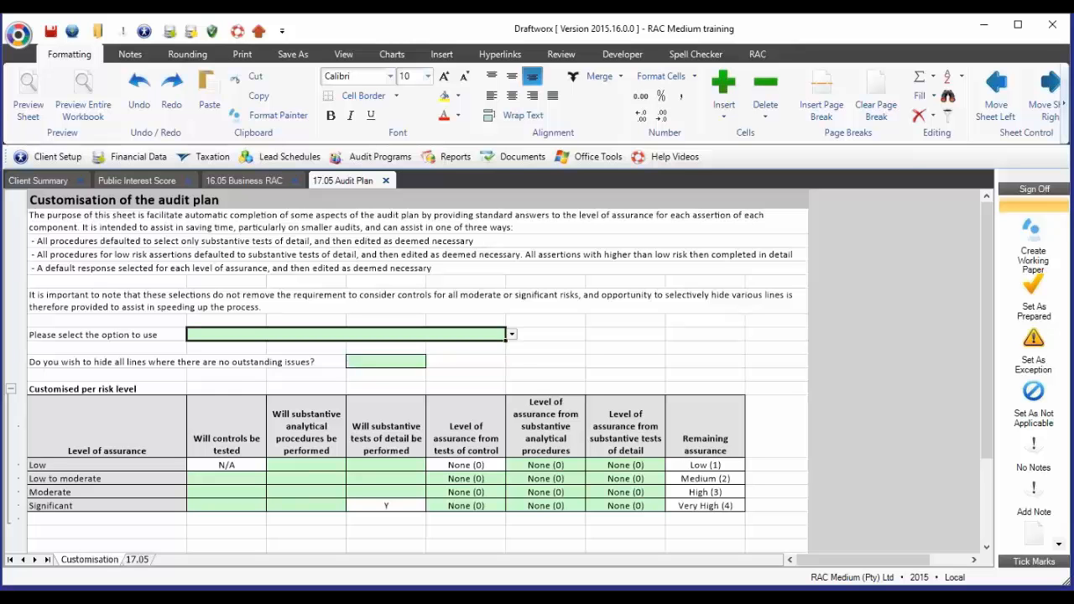
left_click(512, 334)
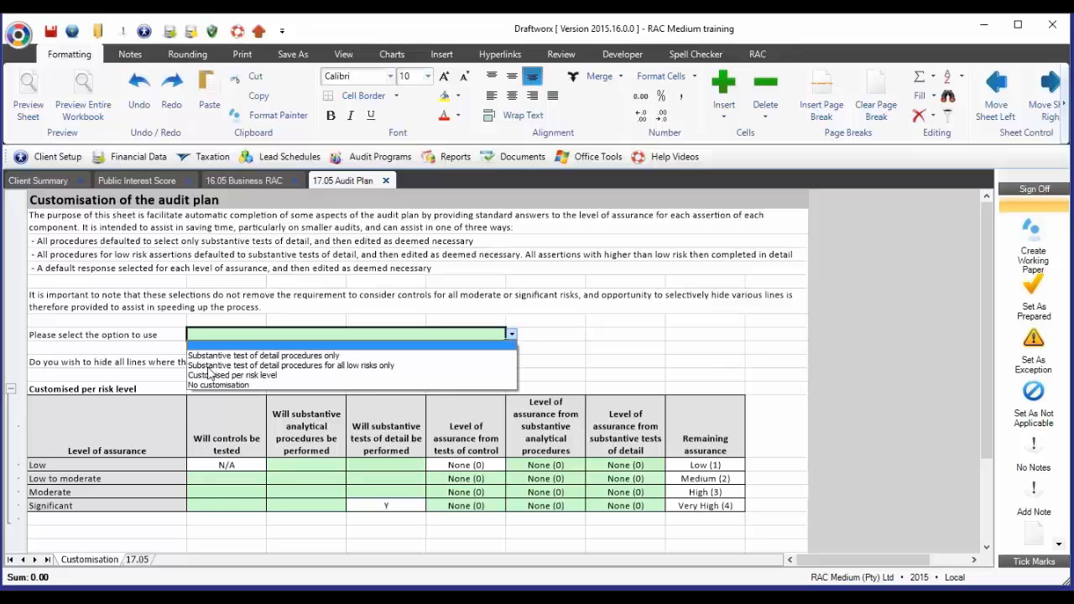
left_click(339, 366)
left_click(372, 362)
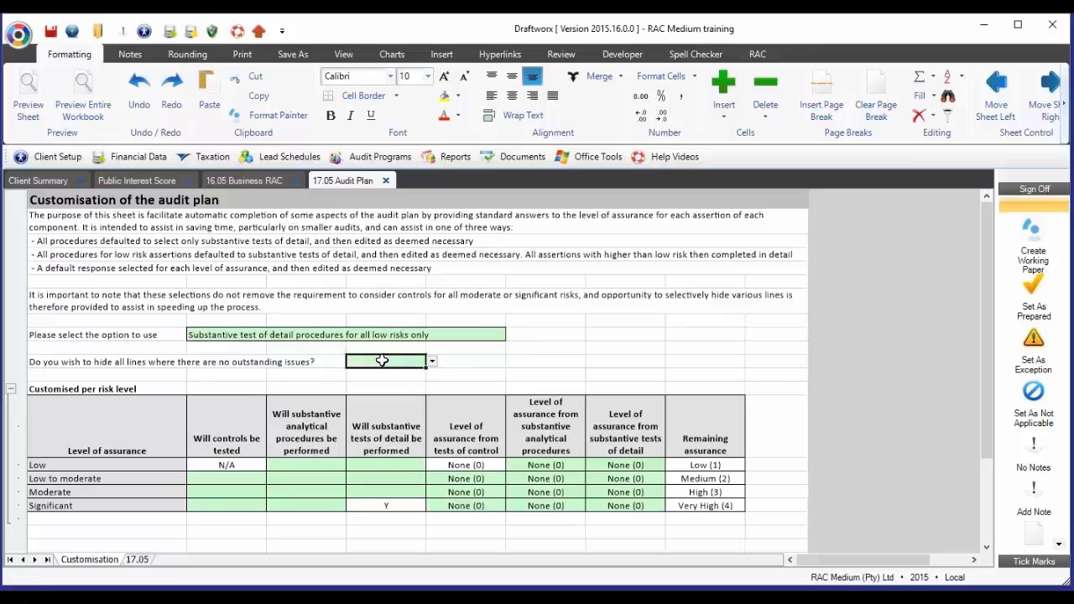
left_click(362, 362)
left_click(362, 384)
left_click(432, 361)
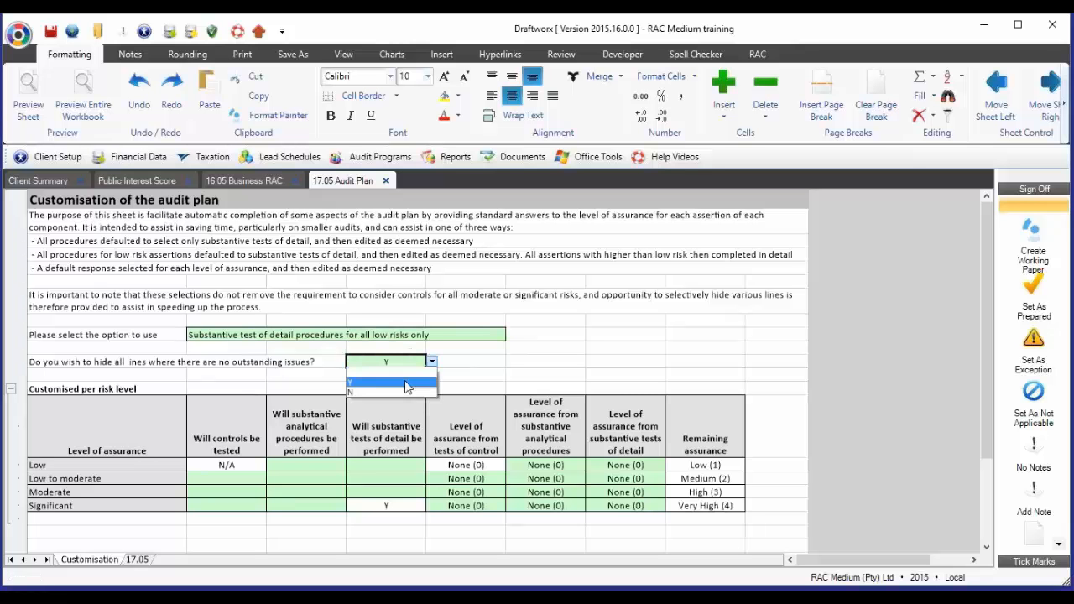
left_click(370, 393)
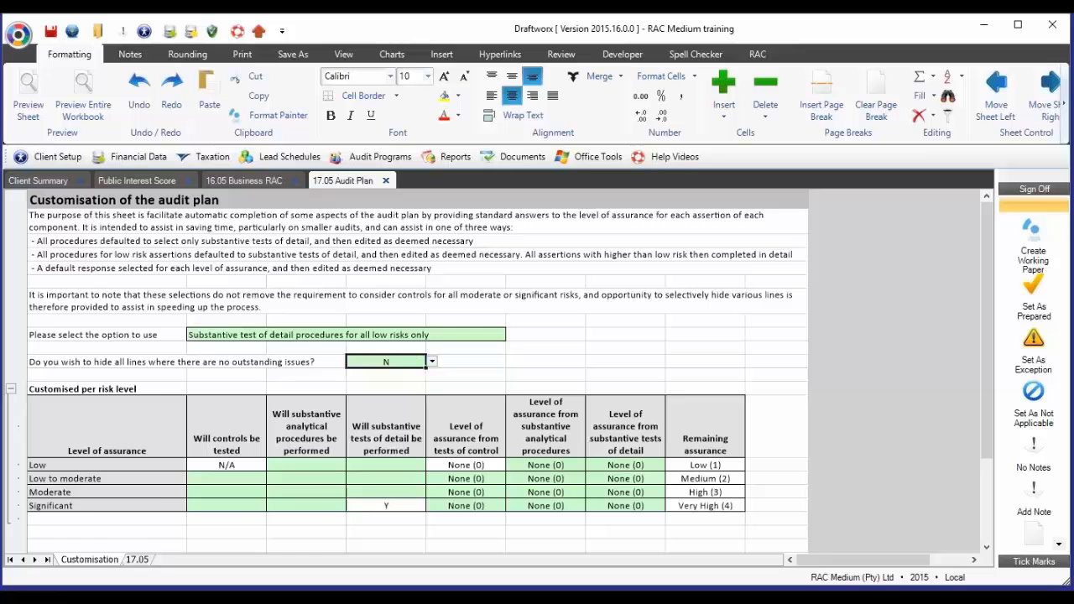
Step: On the 17.05 sheet, review the final risk assessment of each Property plant & Equip assertion from Completeness to Classification and understandability
left_click(139, 558)
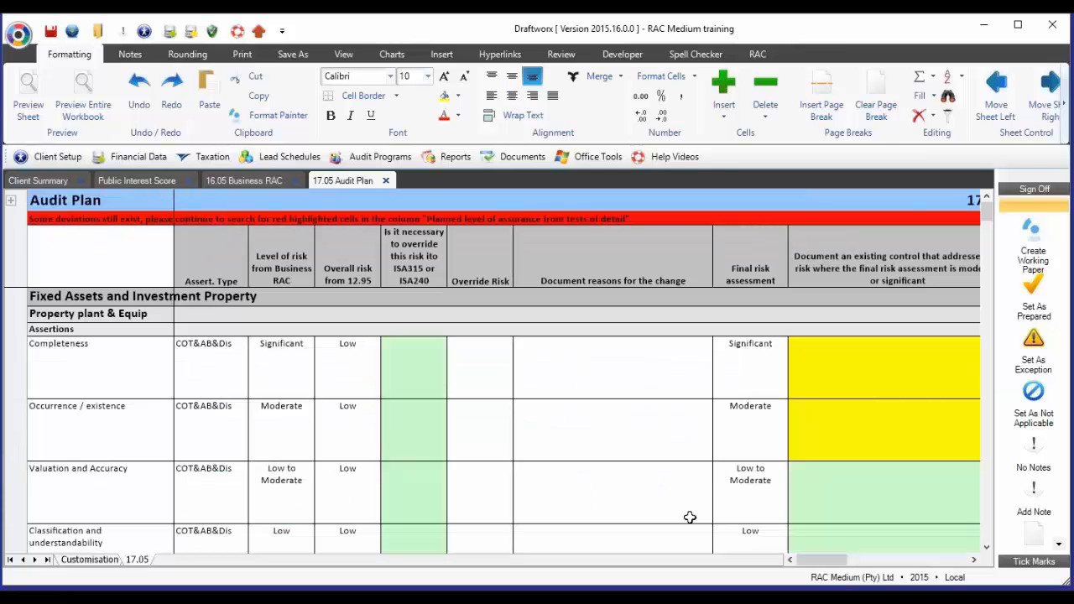
left_click(735, 358)
left_click(749, 424)
left_click(758, 488)
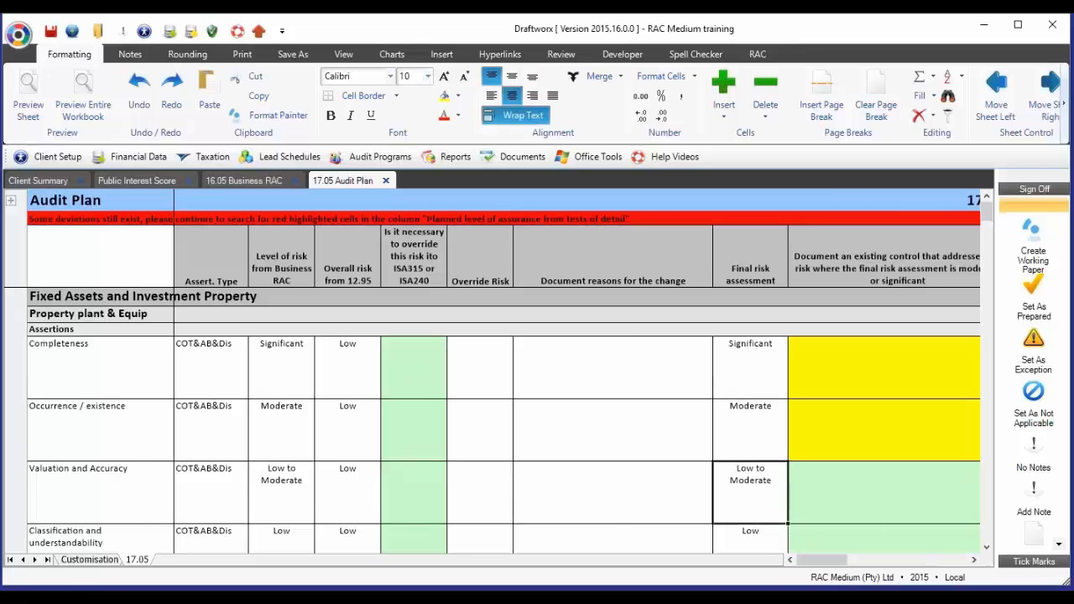
left_click(764, 545)
Step: Examine the automatically completed low-risk Property plant & Equip lines, from the control conclusion and substantive procedures across to the overall risk
left_click_drag(814, 561, 873, 564)
scroll(782, 503, "down", 5)
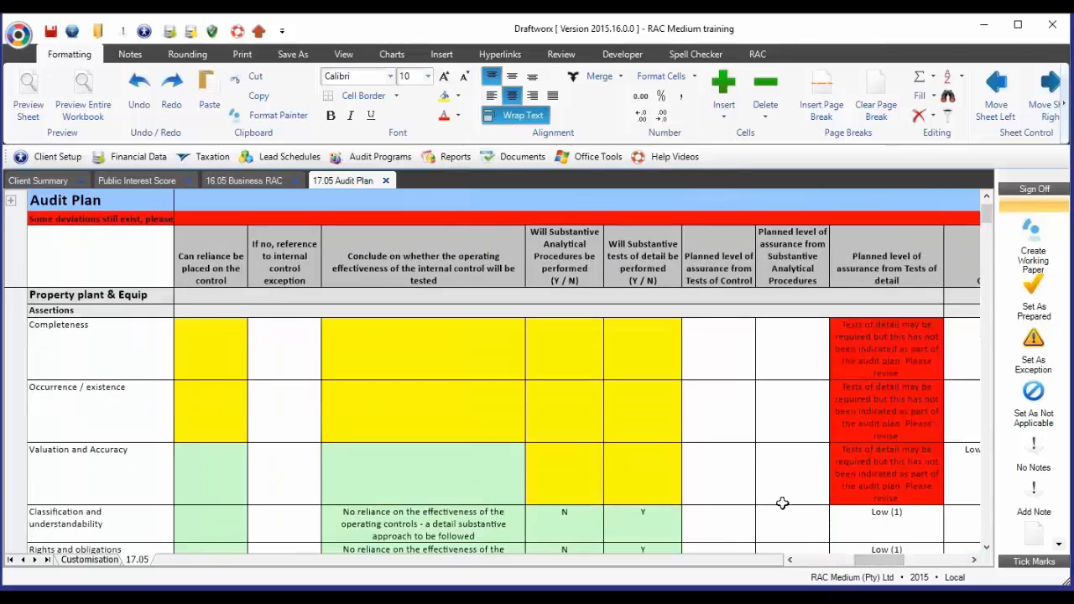
scroll(209, 432, "up", 1)
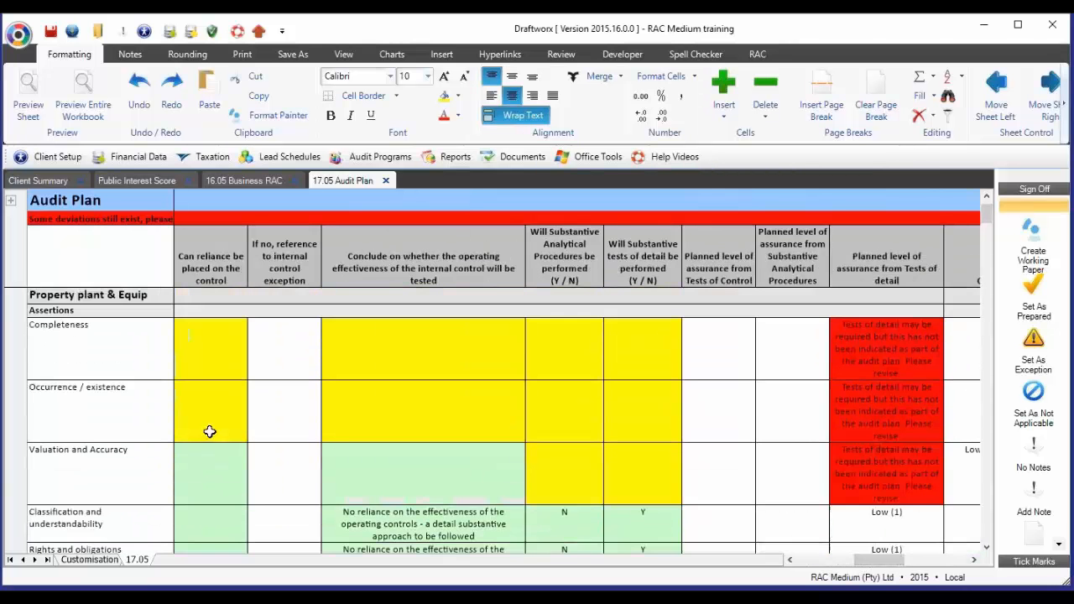
scroll(537, 461, "down", 1)
left_click(974, 559)
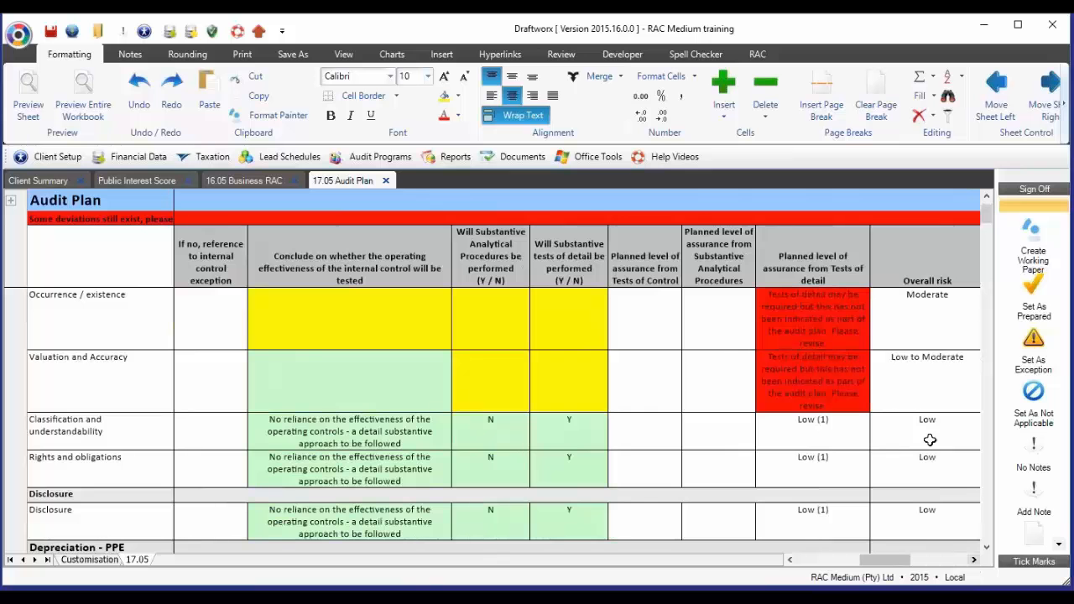
left_click_drag(930, 420, 625, 430)
left_click_drag(576, 459, 371, 525)
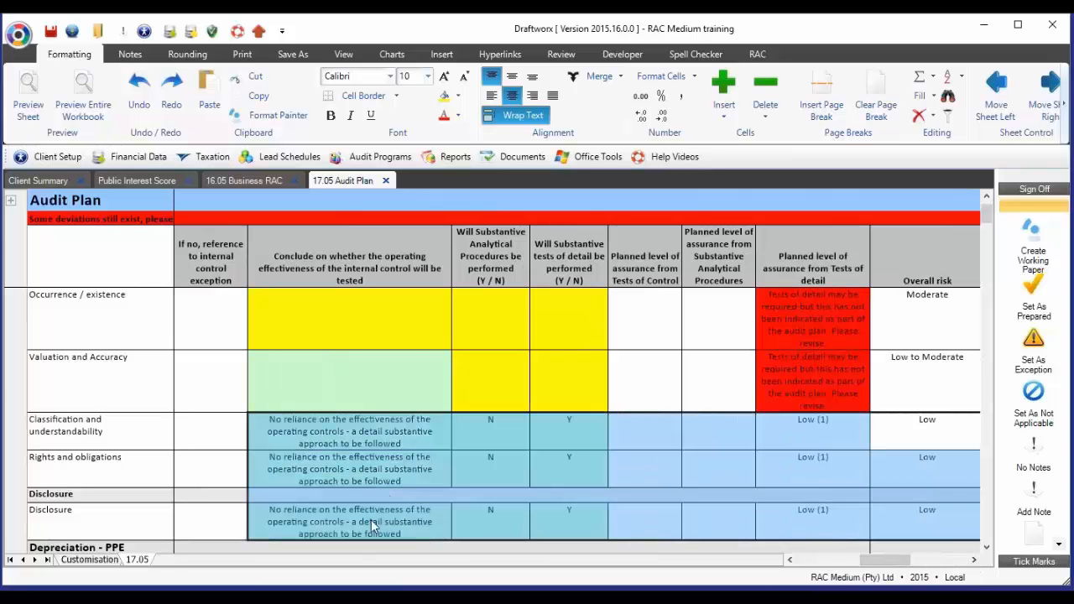
left_click(586, 494)
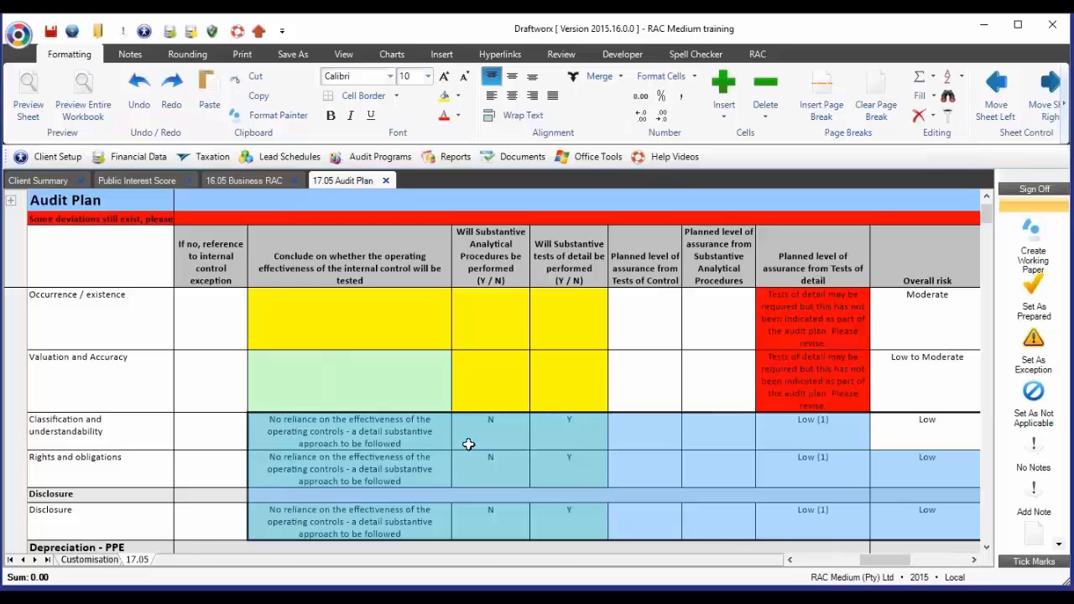
Step: On the Customisation sheet, answer Y to hiding all lines without outstanding issues, and check the remaining Property plant & Equip lines on 17.05
left_click(107, 562)
left_click(432, 362)
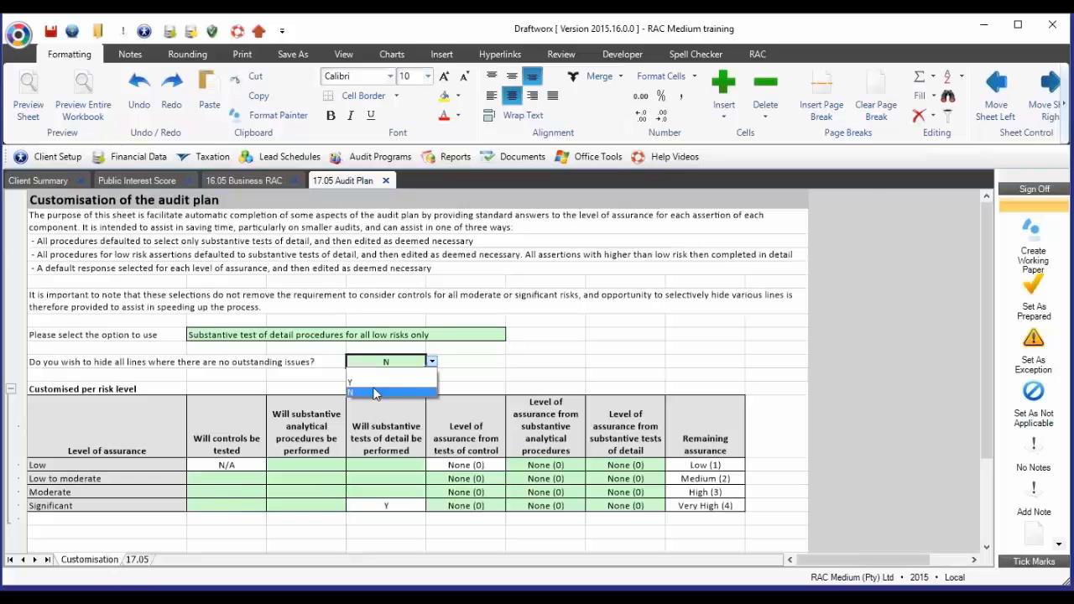
left_click(369, 393)
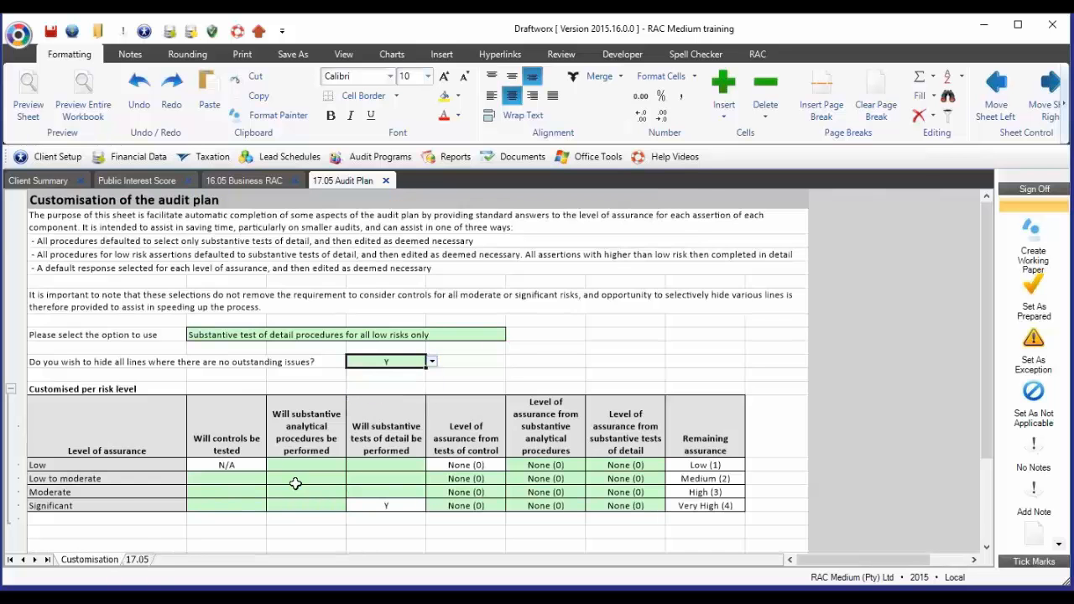
left_click(137, 560)
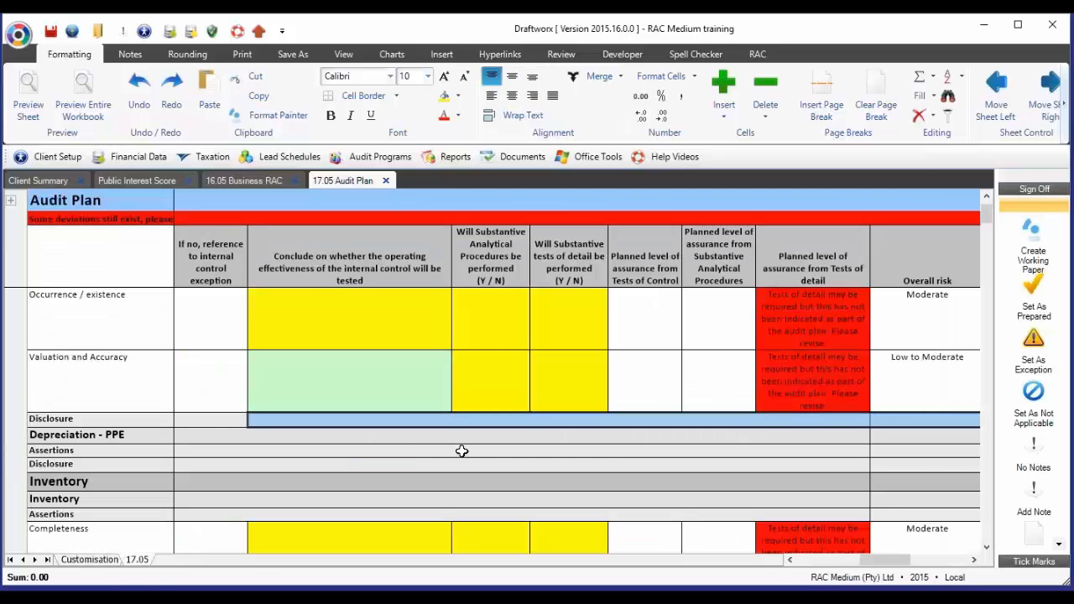
scroll(462, 452, "up", 3)
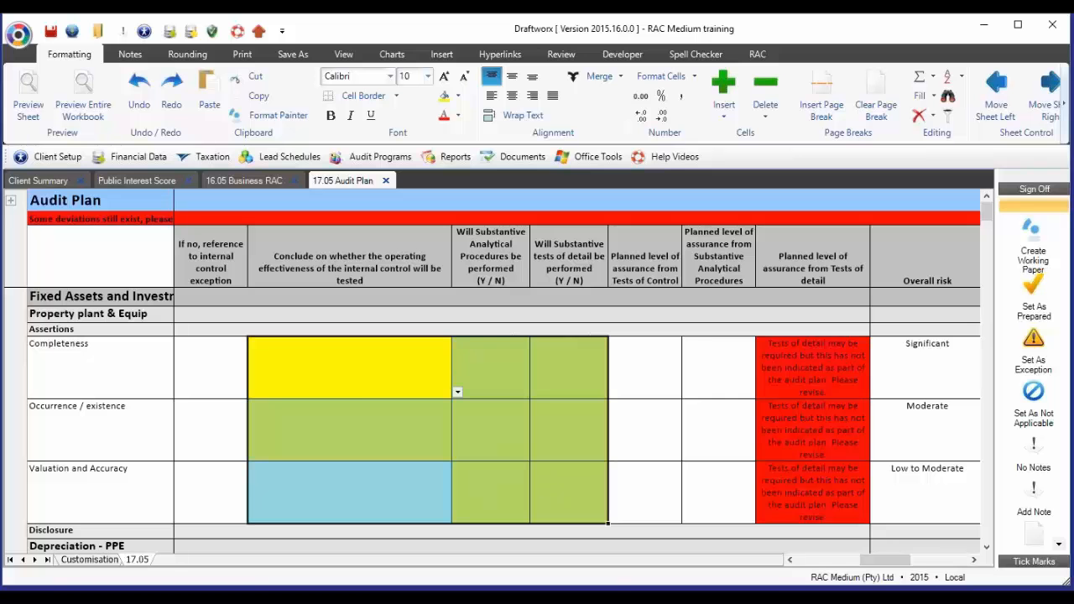
left_click(353, 375)
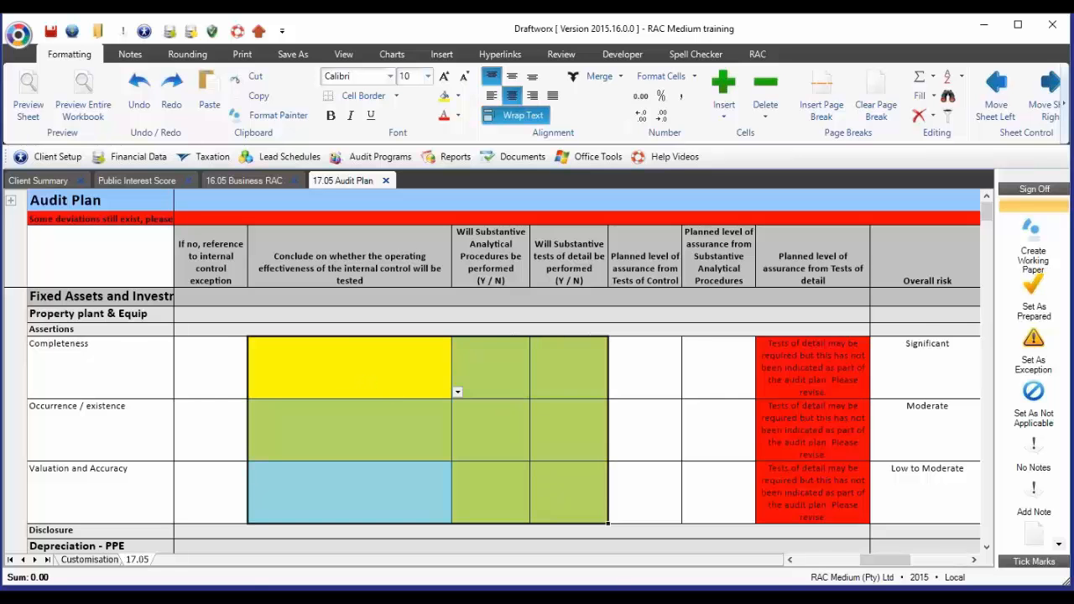
Step: For Property plant & Equip Completeness, enter "Document" as the existing control and "Docm" as the walkthrough, and answer Y to reliance on the control
mouse_move(876, 564)
left_mouse_down()
mouse_move(812, 563)
mouse_move(877, 563)
left_mouse_up()
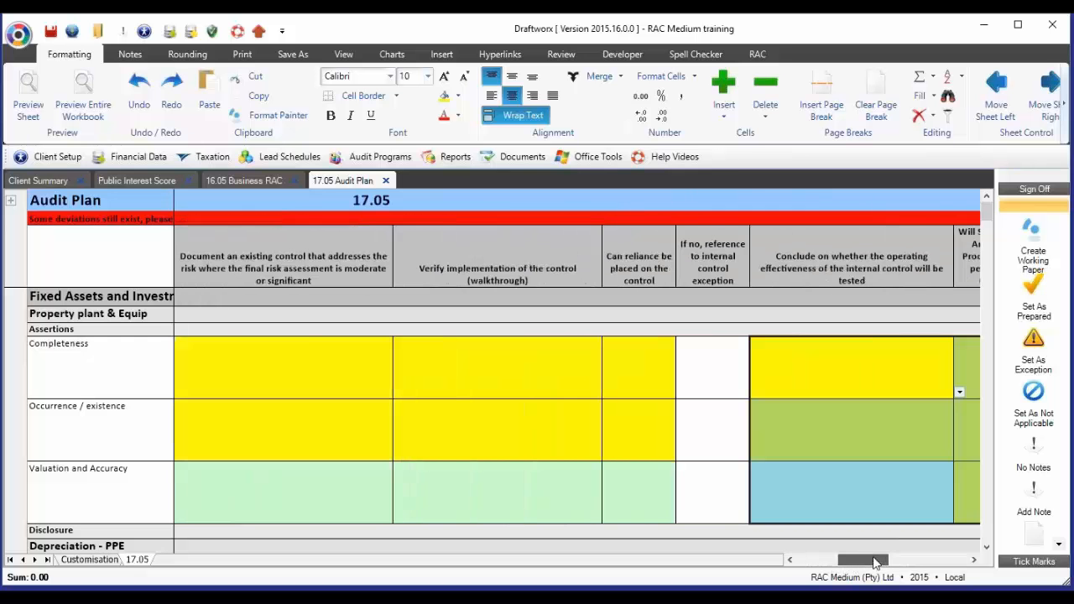
left_click(302, 367)
type("Docu")
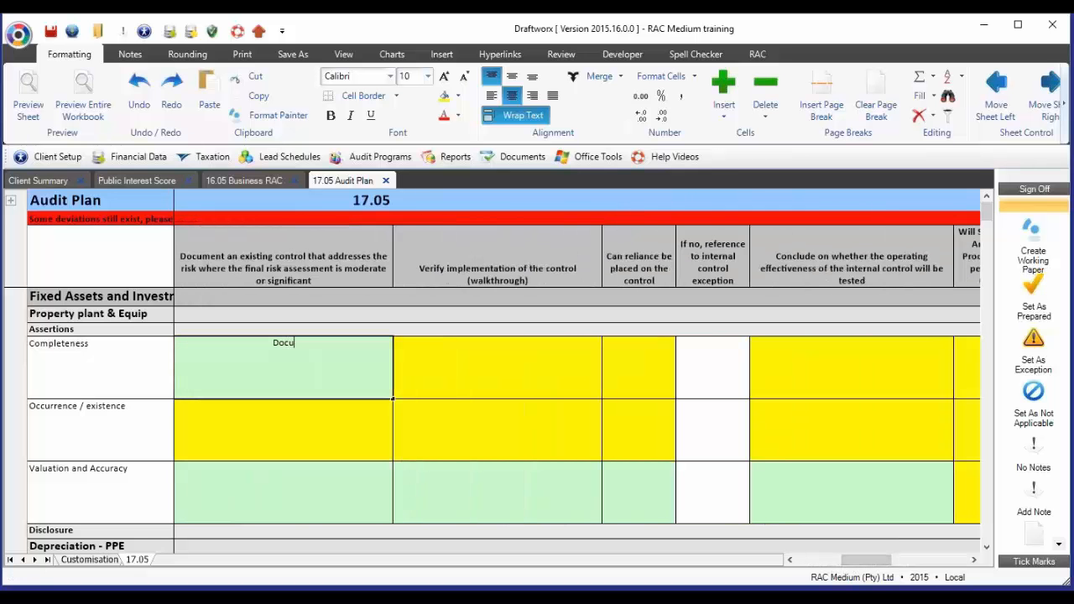
type("ment")
key("Tab")
type("Docme")
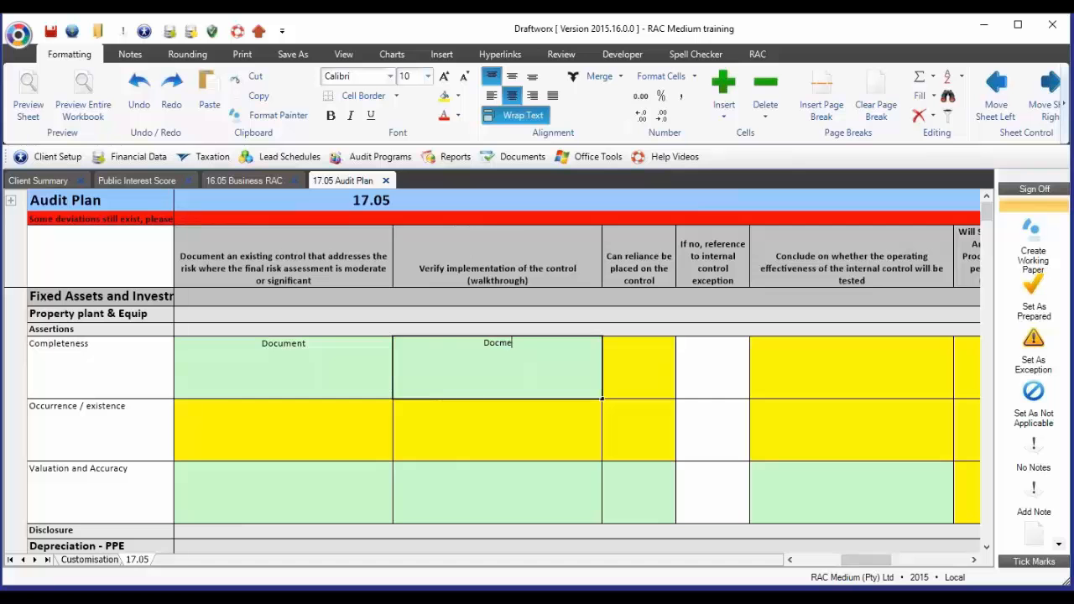
key("BackSpace")
key("Tab")
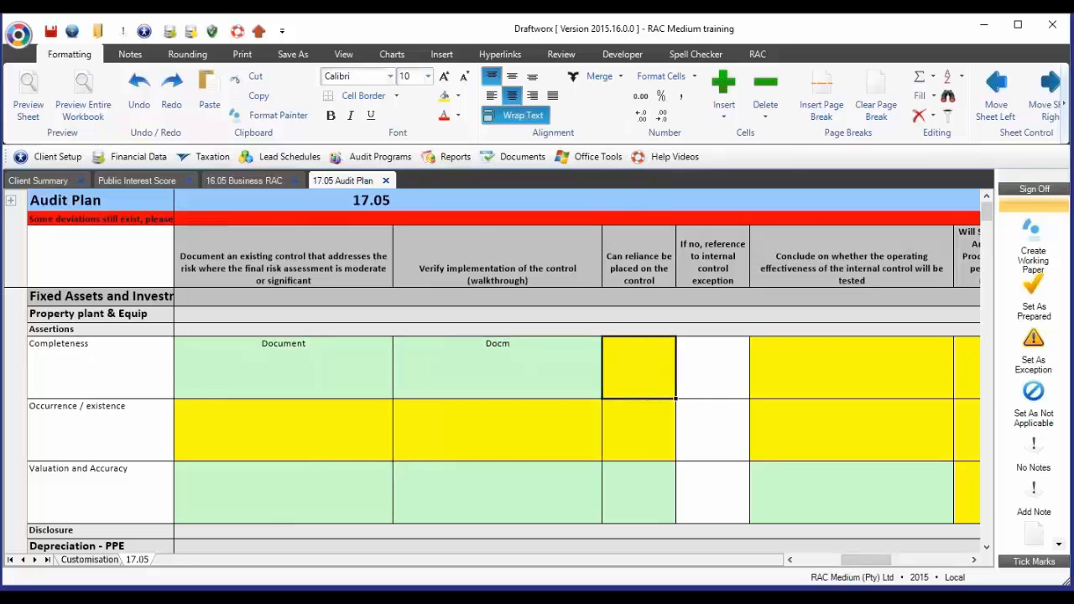
type("Y")
key("Tab")
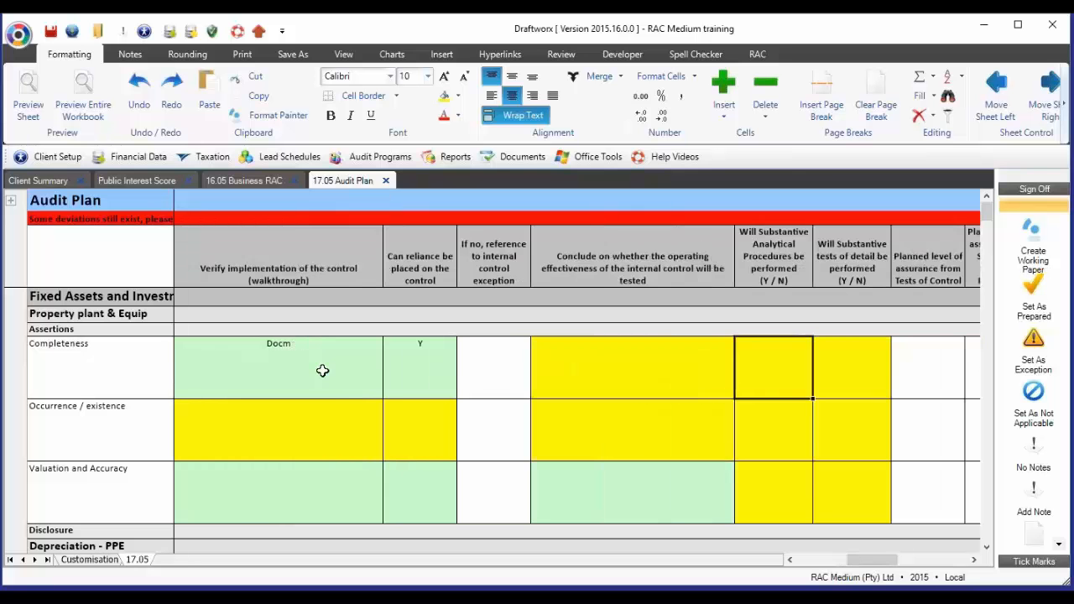
Step: For Property plant & Equip Completeness, conclude that controls are relied on and tested (TOC), and answer Y to substantive analytical procedures and tests of detail
left_click(607, 352)
left_click(740, 392)
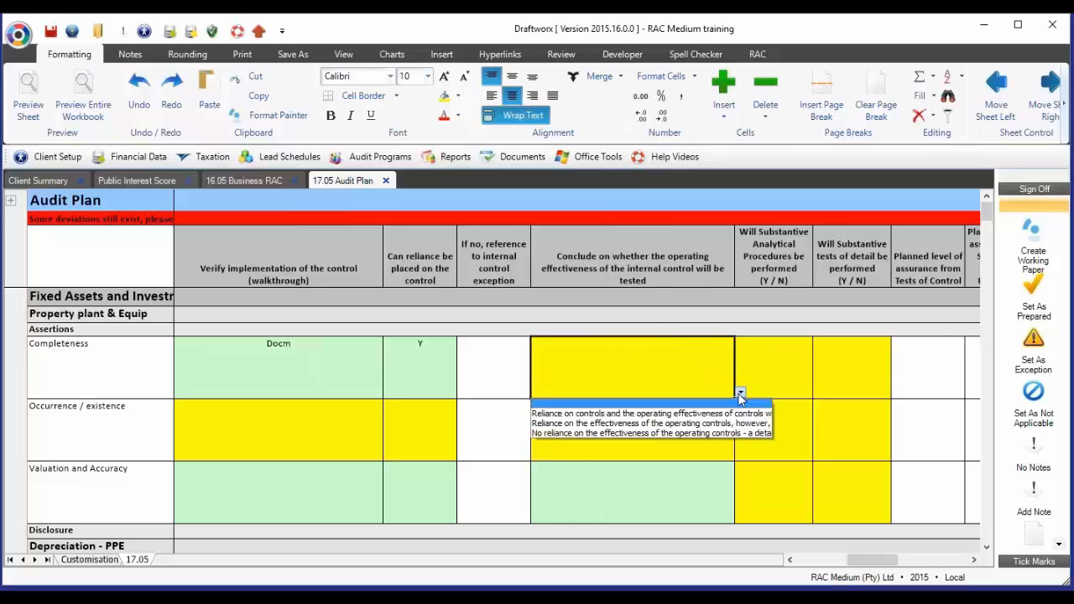
left_click(609, 413)
left_click(807, 374)
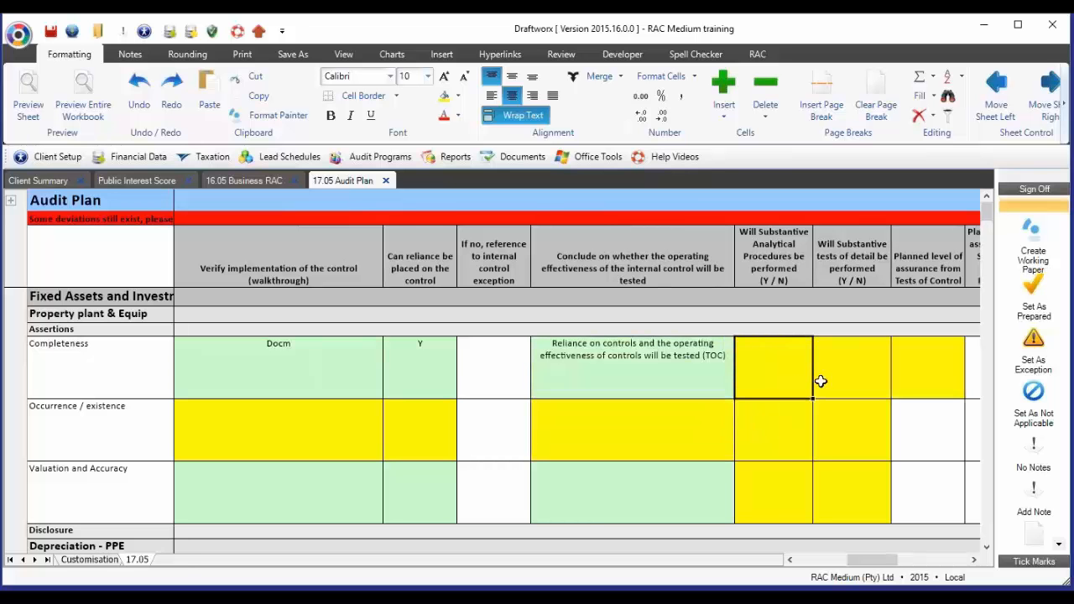
type("Y")
key("Tab")
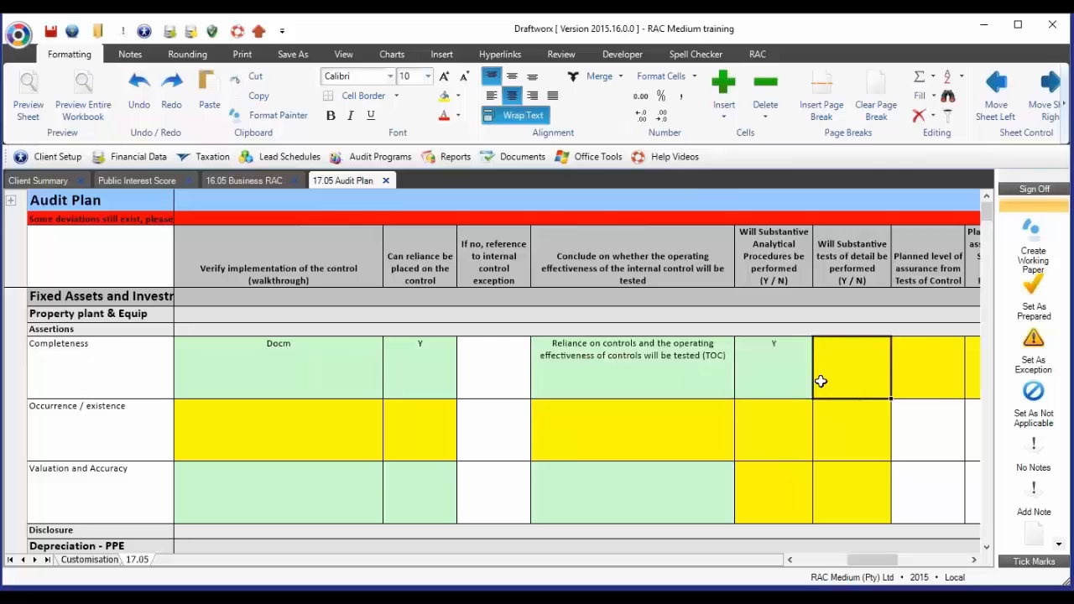
type("Y")
key("Tab")
key("Tab")
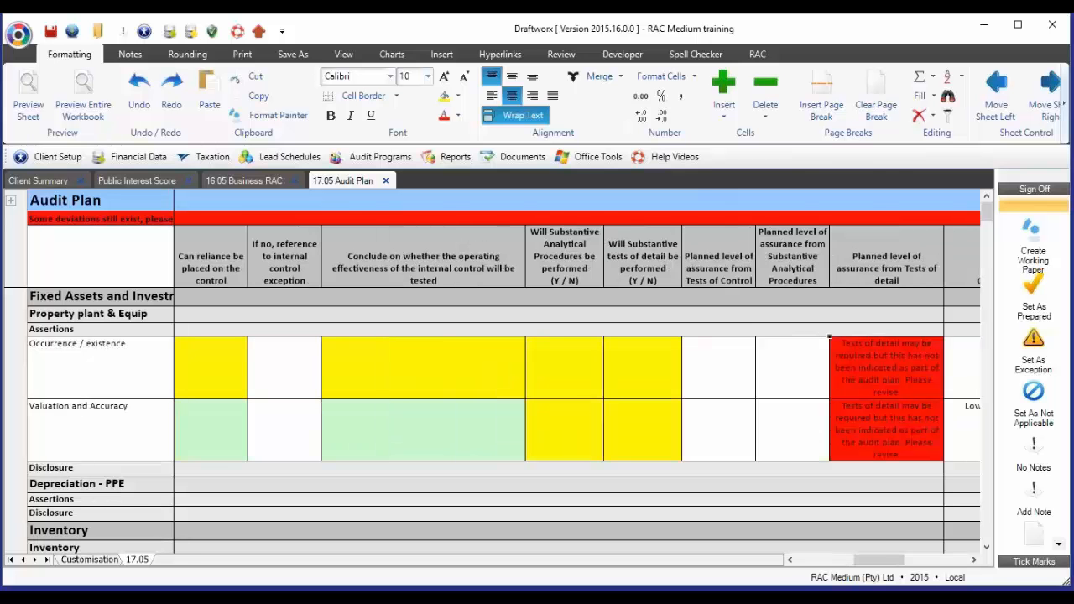
key("Up")
key("Down")
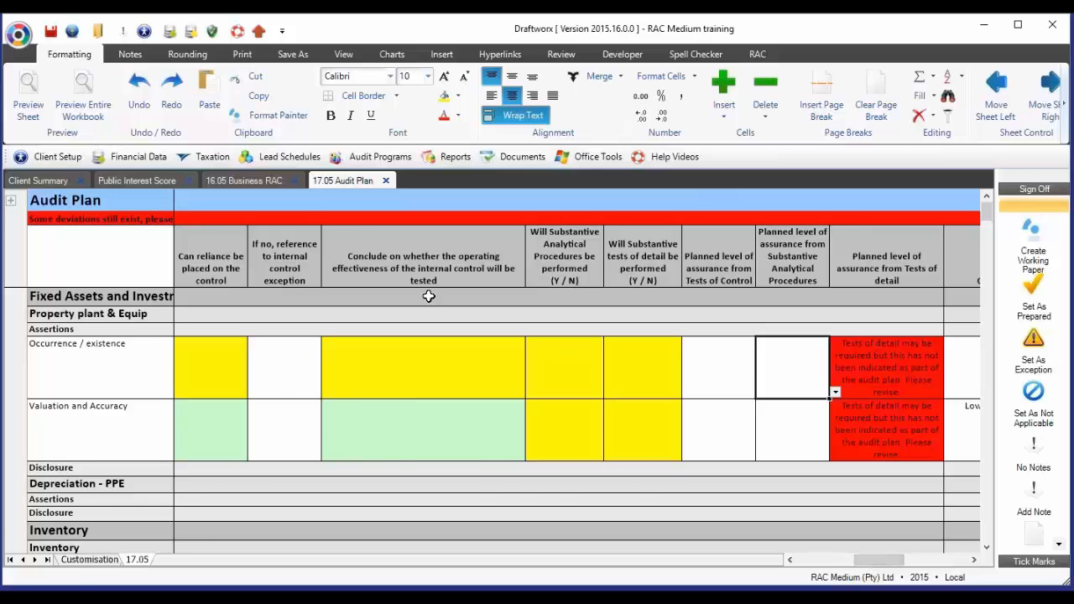
Step: On the Customisation sheet, choose the "Customised per risk level" option and look over the risk level table
left_click(83, 560)
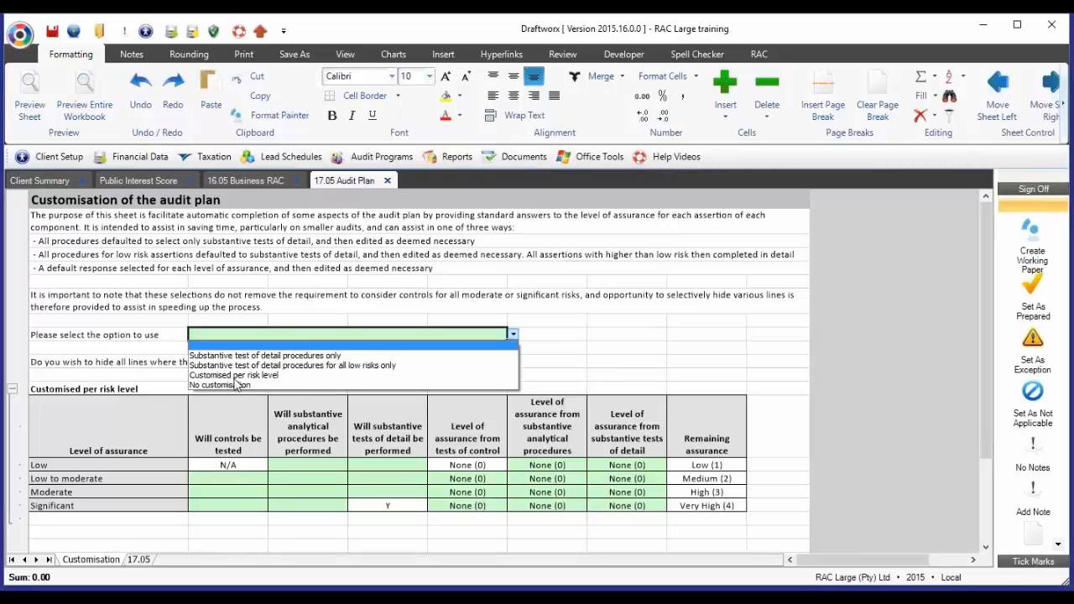
left_click(240, 375)
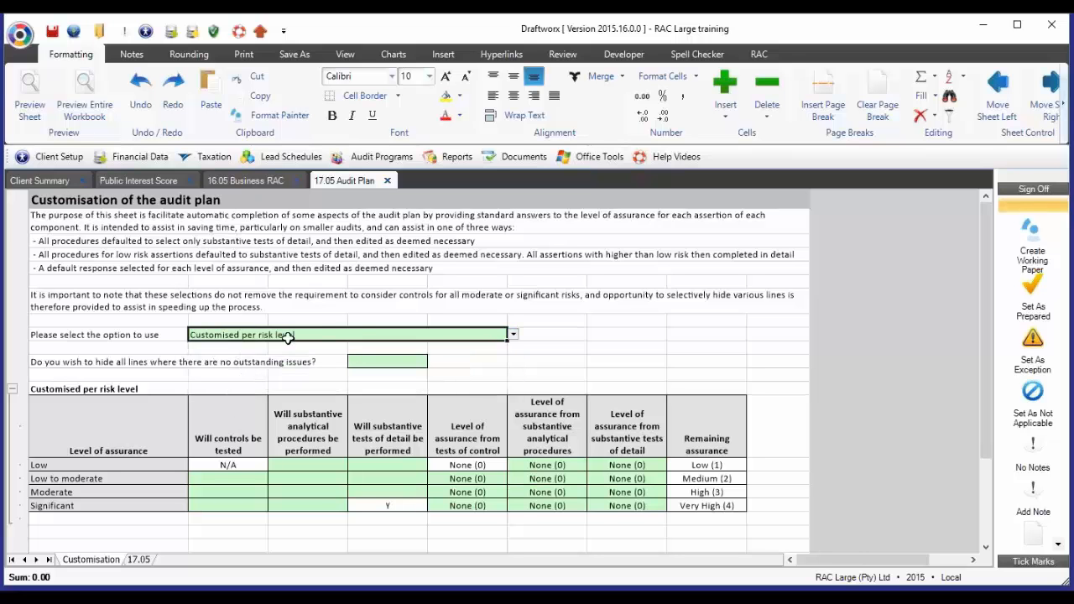
left_click_drag(82, 419, 336, 481)
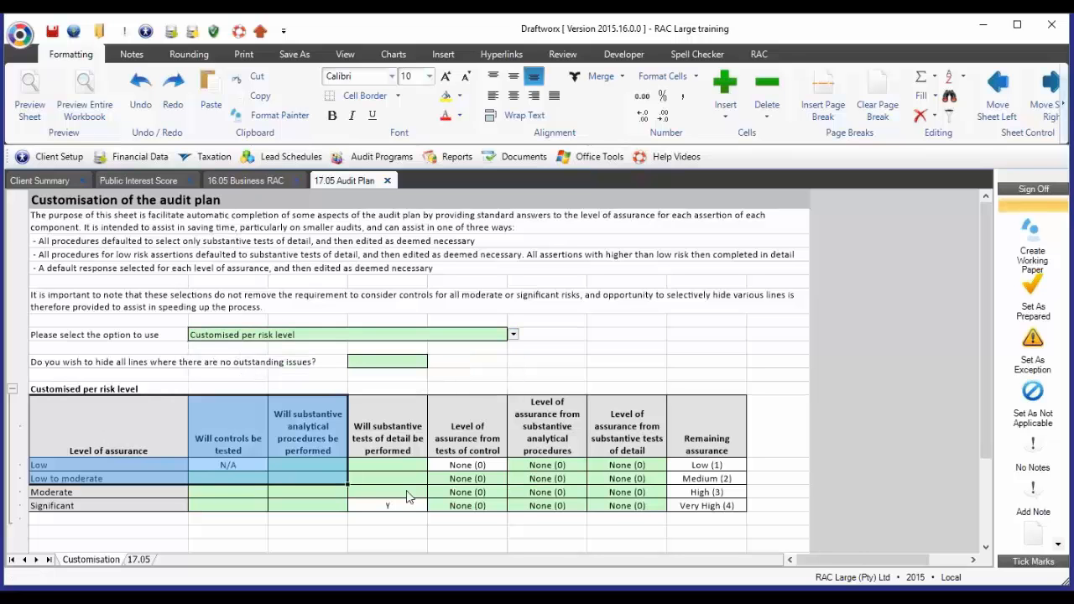
left_click_drag(407, 497, 699, 509)
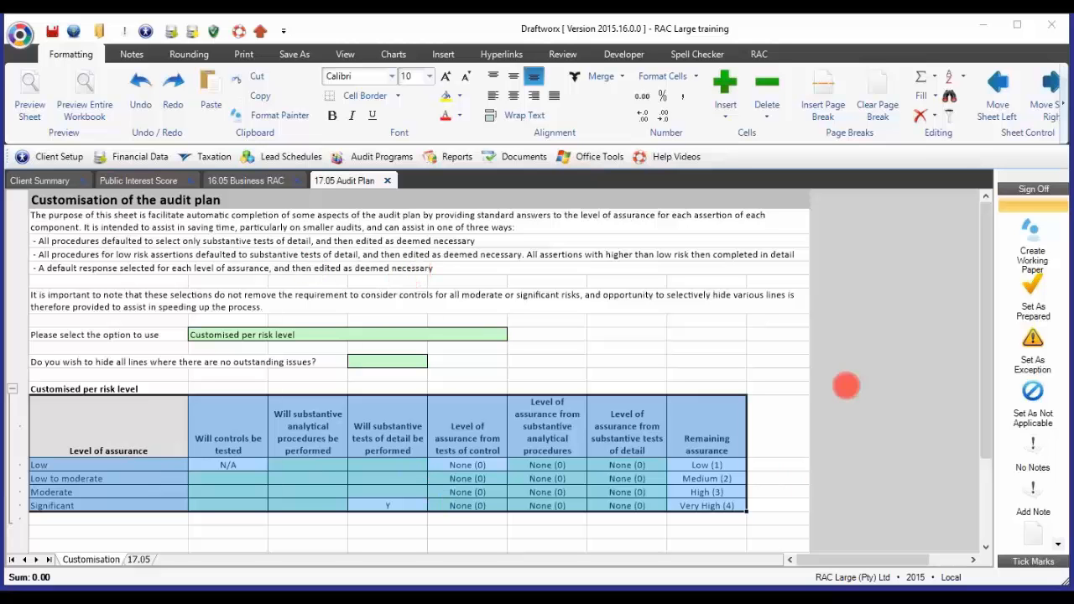
left_click(238, 517)
Step: For the Significant risk level, answer Y to testing controls and Y to performing substantive analytical procedures
left_click(205, 506)
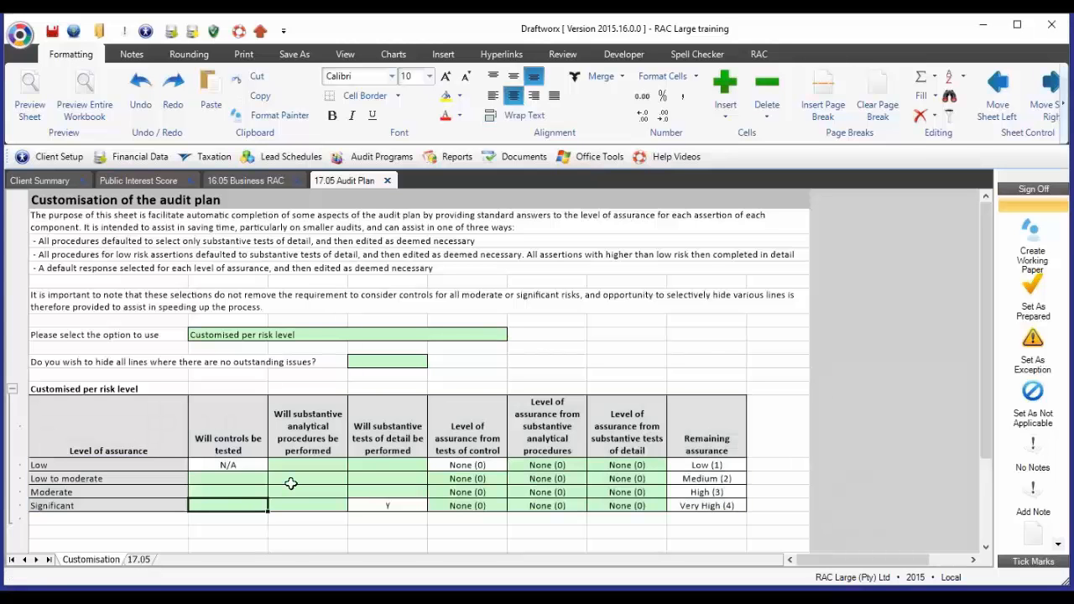
type("Y")
key("Tab")
type("Y")
key("Tab")
key("Tab")
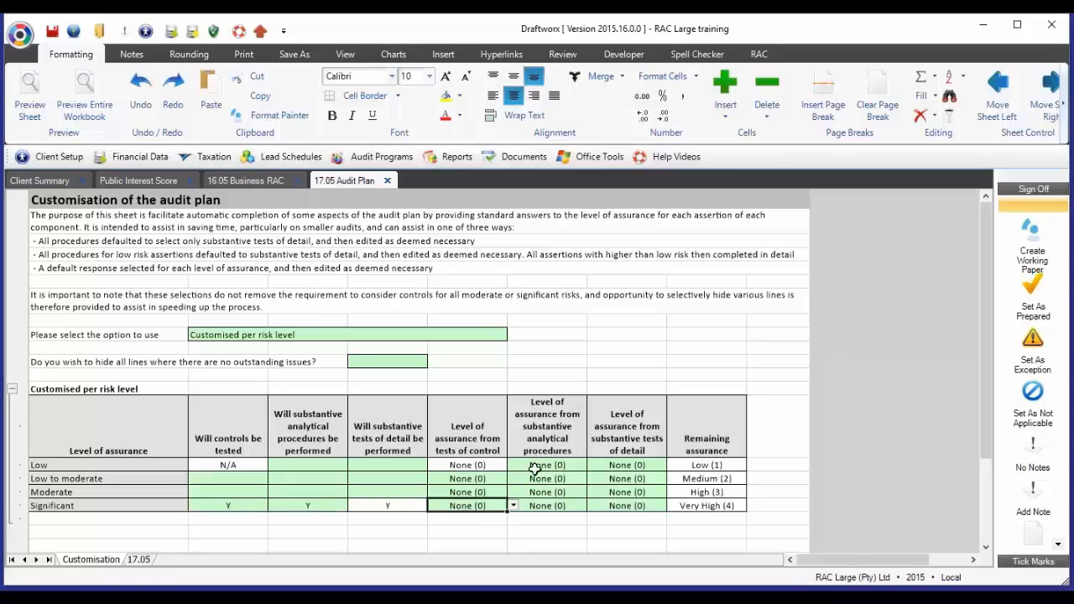
Step: Set the Significant assurance levels to Low (1) for tests of control, Low (1) for substantive analytical procedures and Medium (2) for tests of detail
left_click(513, 505)
left_click(480, 529)
left_click(556, 504)
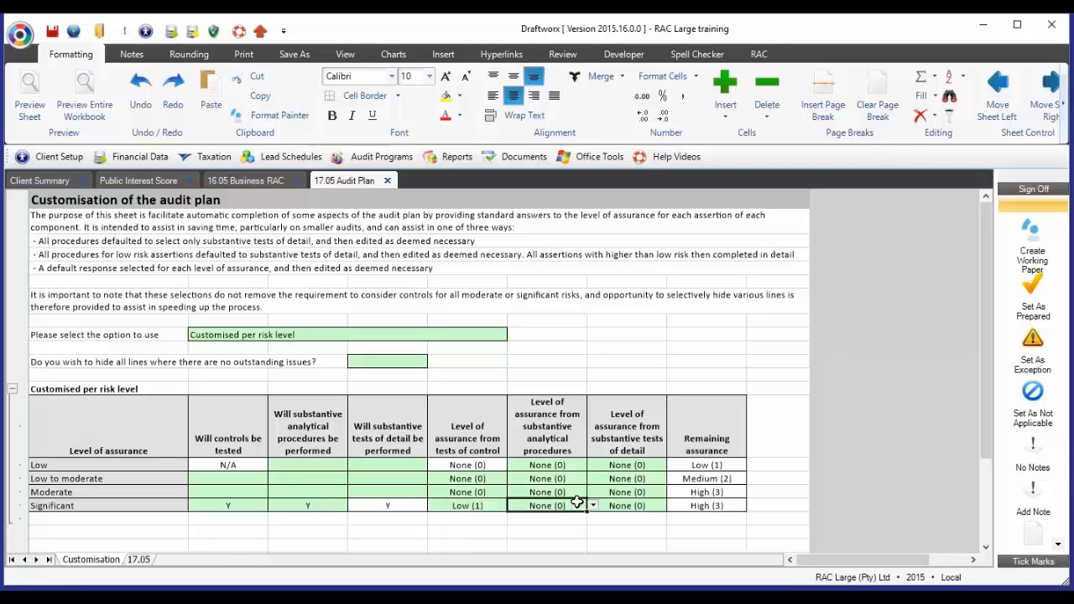
left_click(592, 505)
left_click(546, 526)
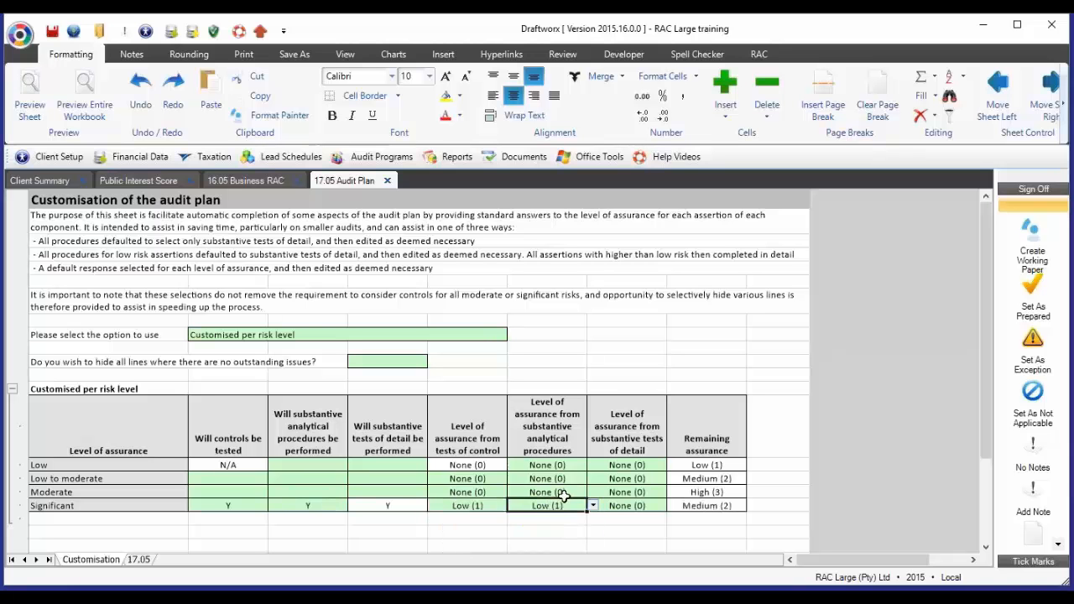
left_click(625, 505)
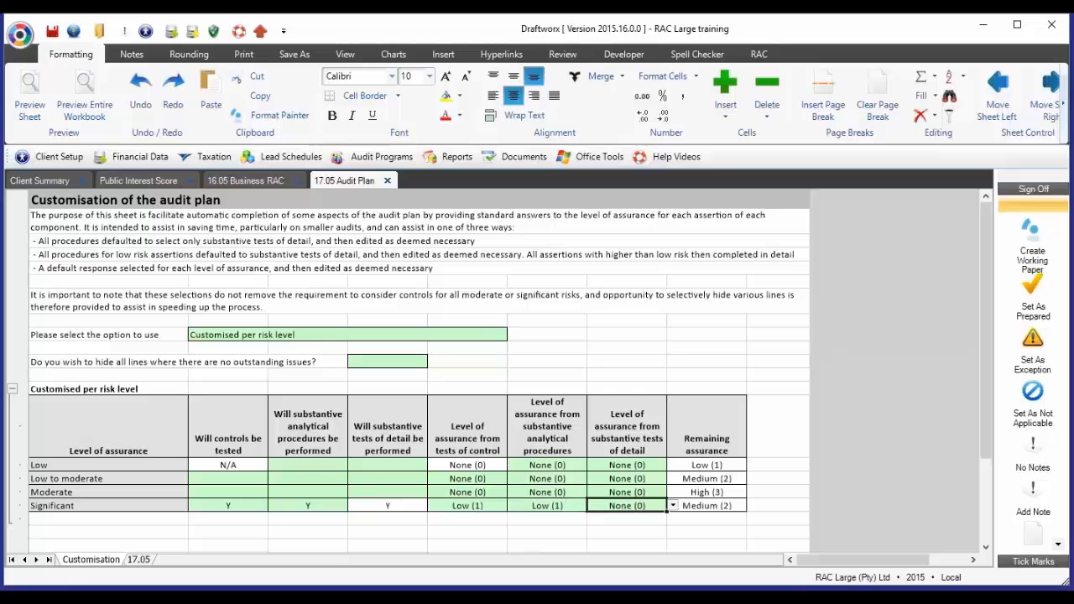
left_click(672, 506)
left_click(608, 538)
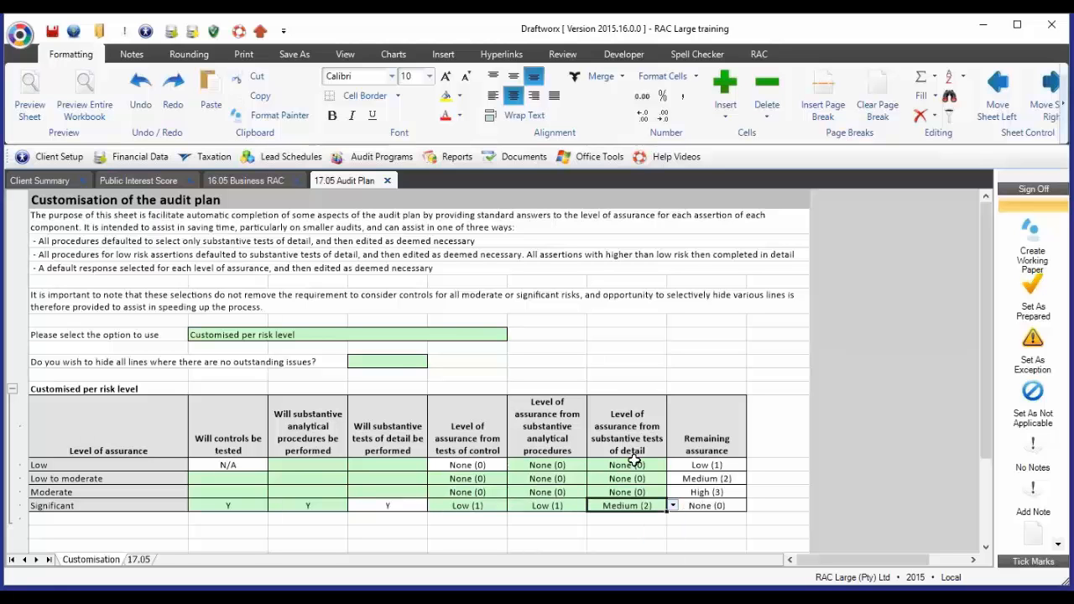
left_click(718, 507)
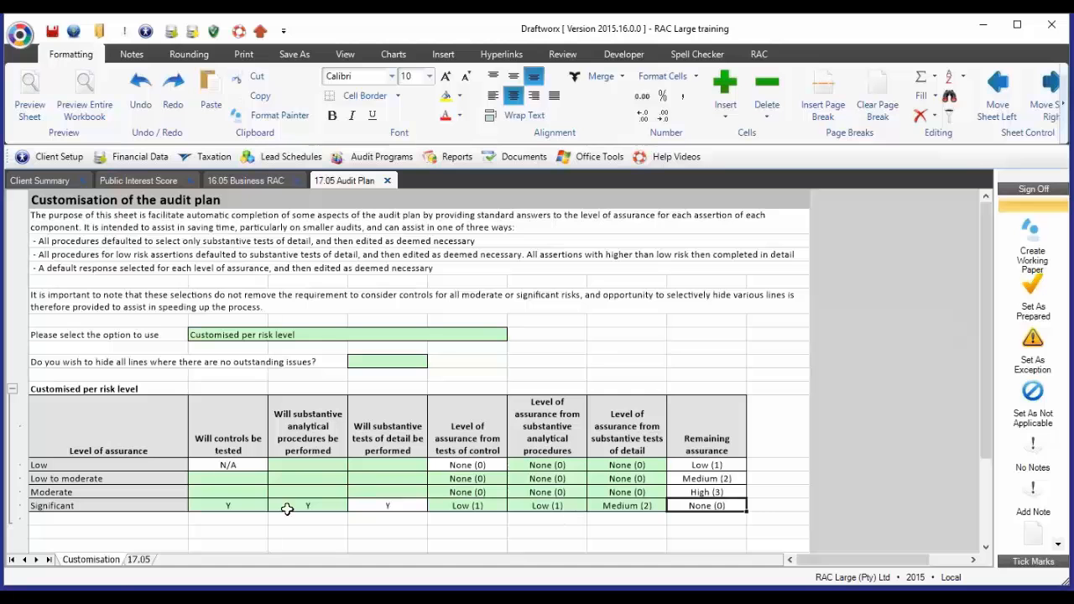
Step: For the Moderate risk level, answer Y to testing controls, N to substantive analytical procedures and Y to substantive tests of detail
left_click(262, 495)
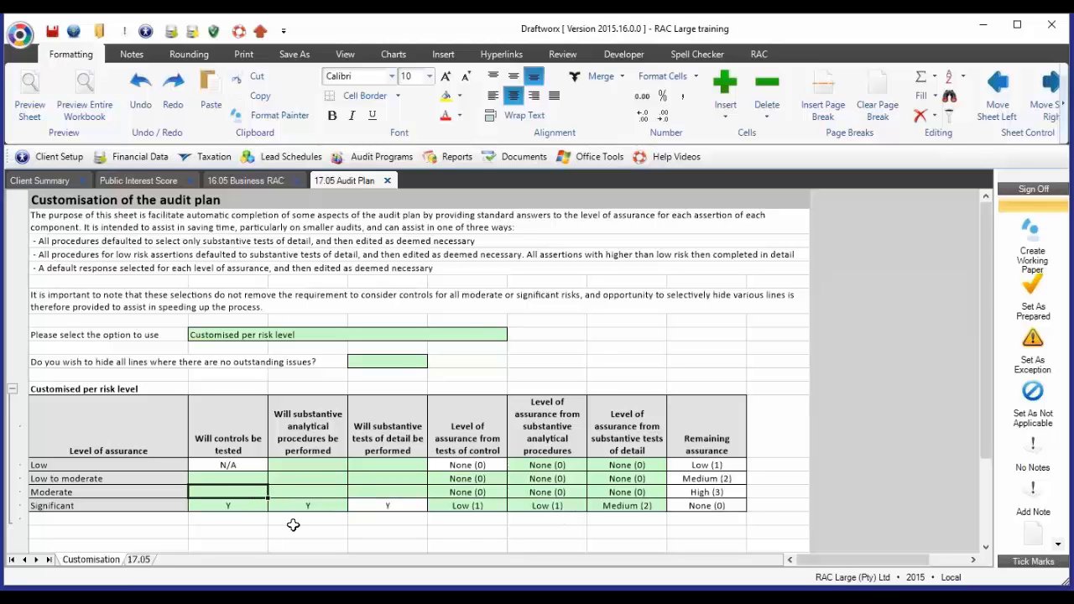
type("Y")
key("Tab")
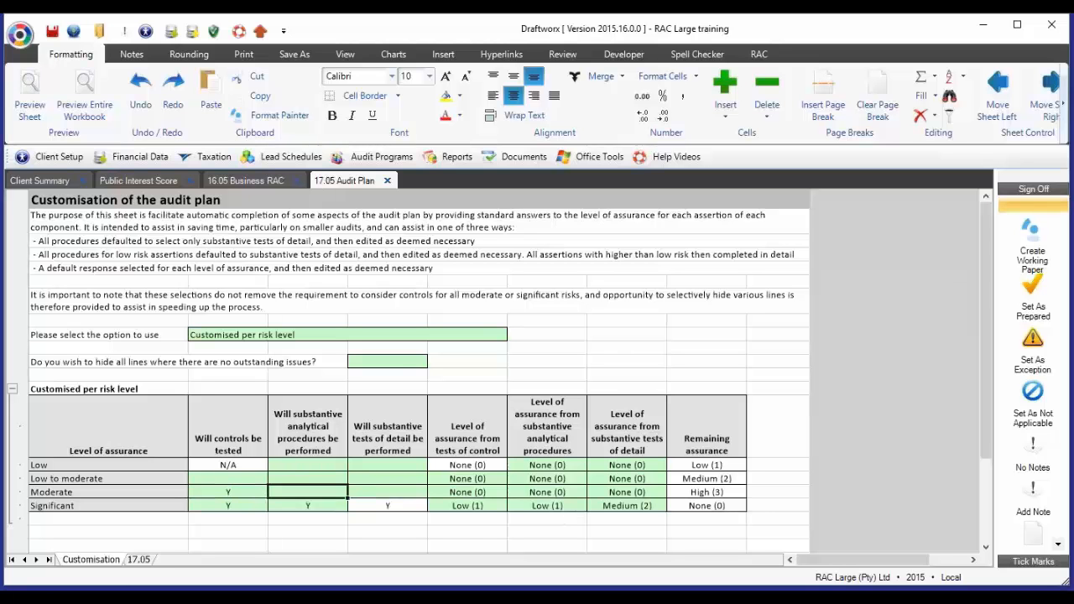
type("N")
key("Tab")
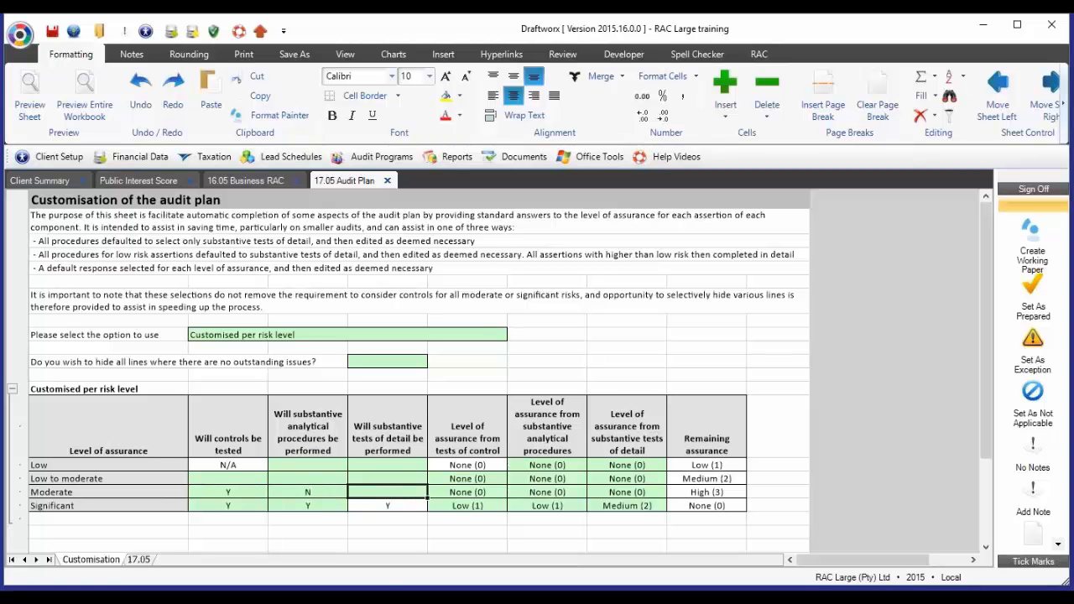
type("Y")
key("Tab")
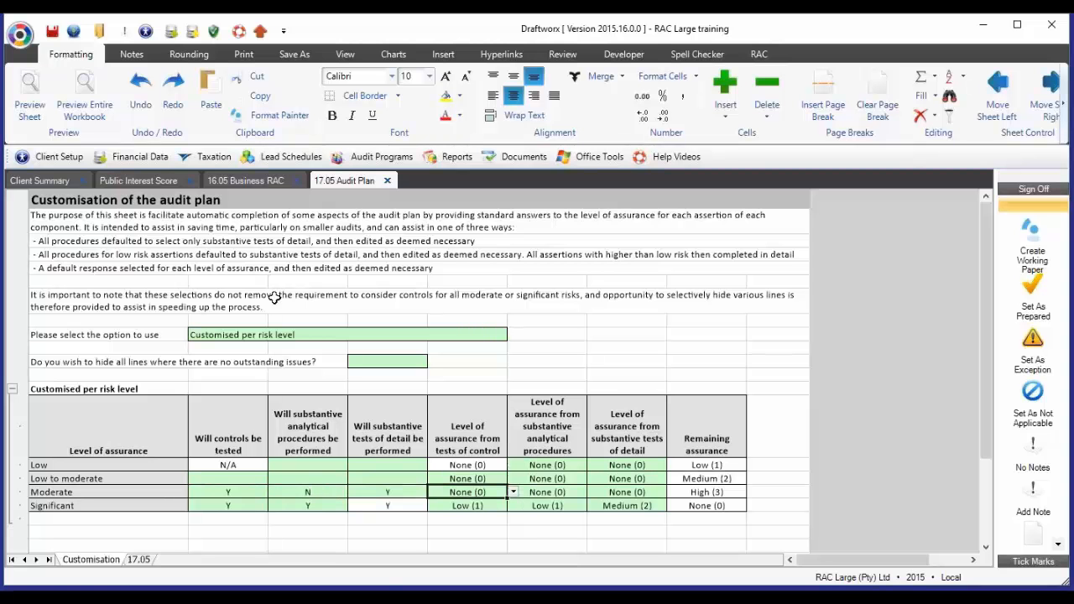
Step: Set the Moderate assurance levels to Medium (2) from tests of control and Low (1) from substantive tests of detail
left_click(514, 493)
left_click(449, 523)
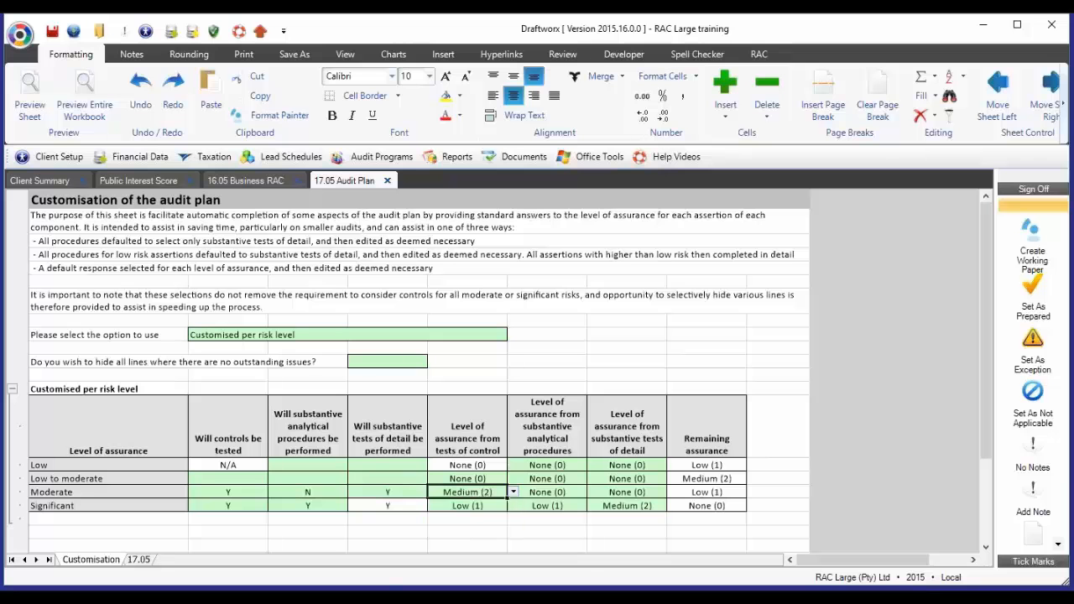
left_click(617, 492)
left_click(674, 493)
left_click(620, 515)
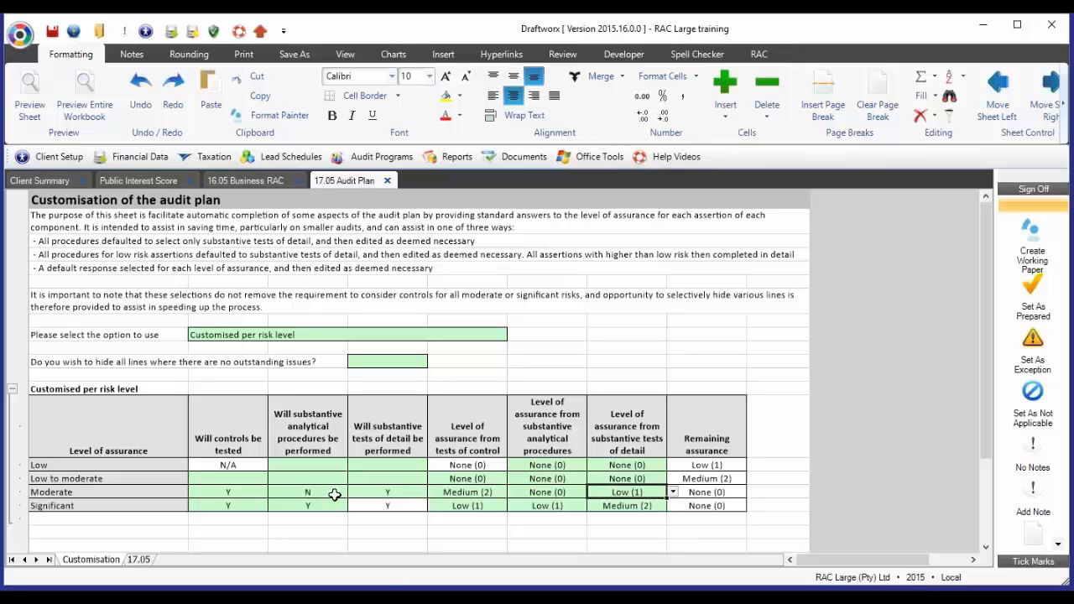
Step: For the Low to moderate risk level, answer N to testing controls and Y to both substantive analytical procedures and tests of detail
left_click(262, 482)
type("N")
left_click(298, 481)
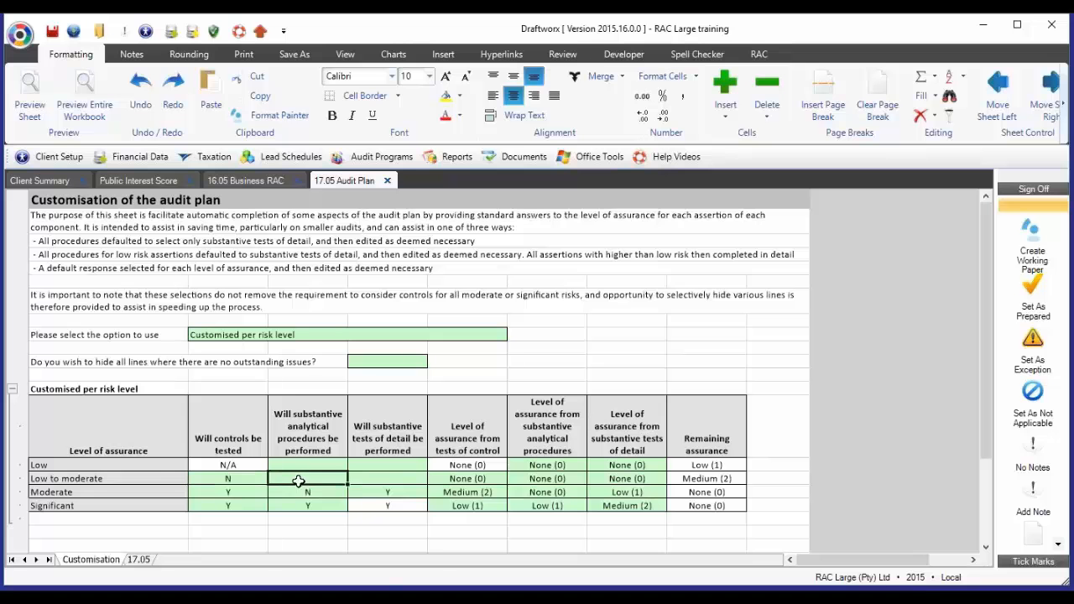
type("Y")
key("Tab")
type("Y")
key("Tab")
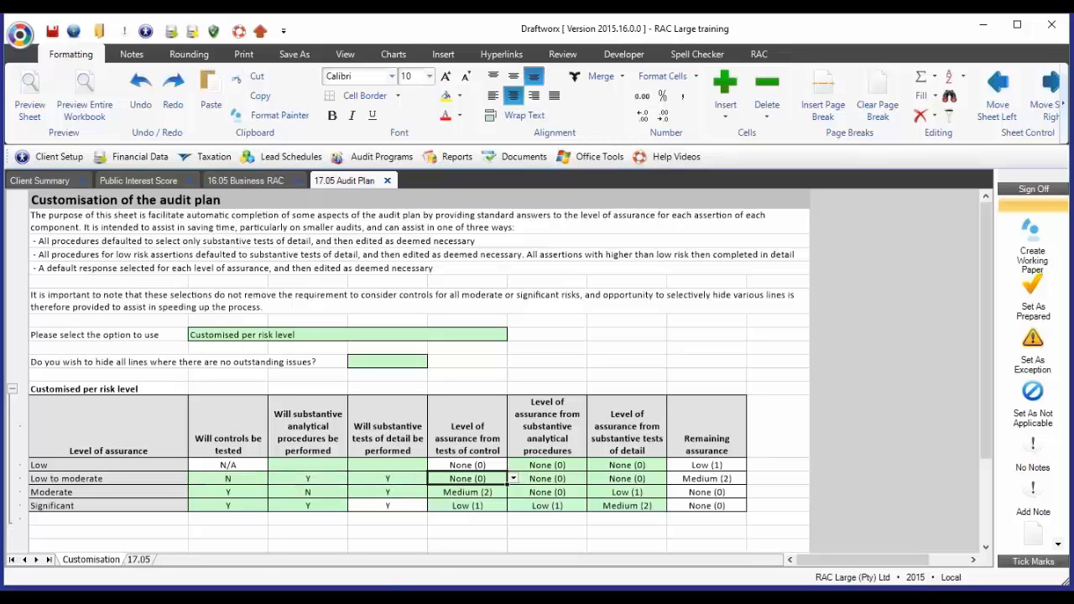
Step: Set the Low to moderate assurance levels to Low (1) for both substantive tests of detail and substantive analytical procedures
left_click(635, 478)
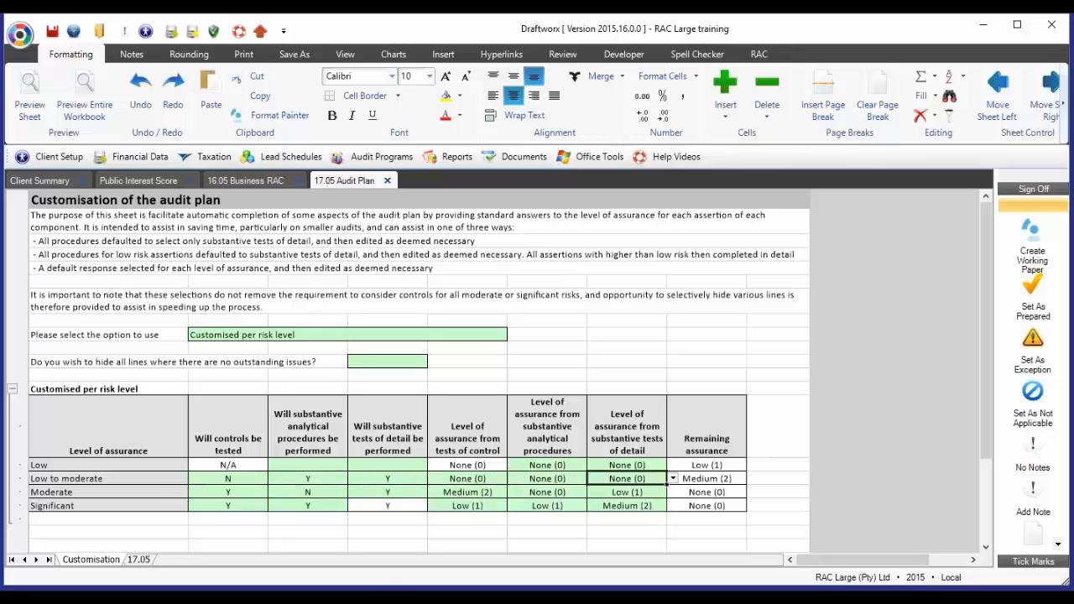
left_click(672, 478)
left_click(634, 502)
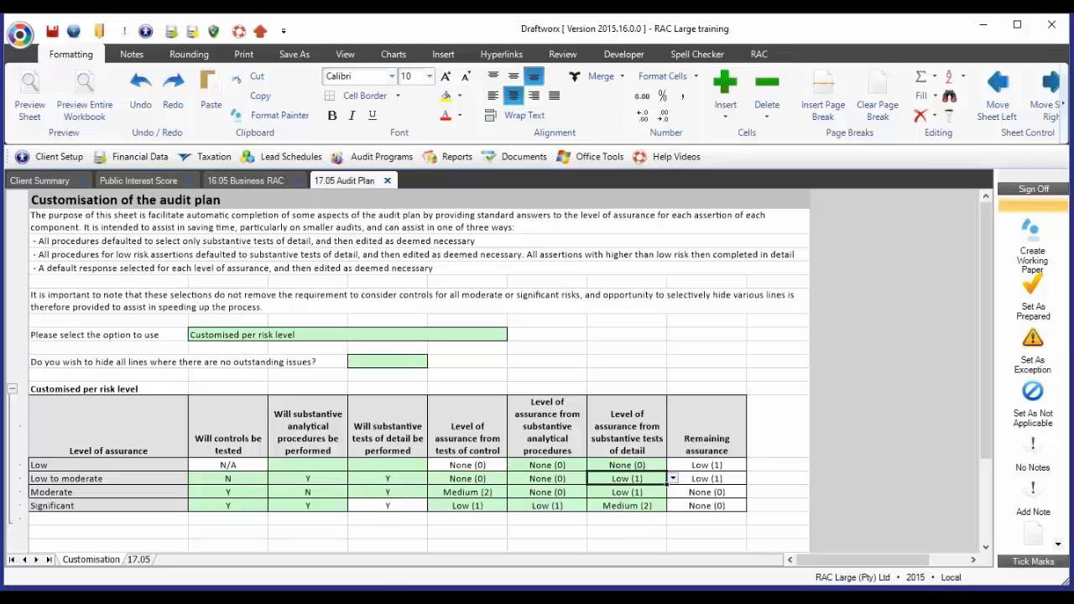
left_click(562, 482)
left_click(593, 478)
left_click(554, 502)
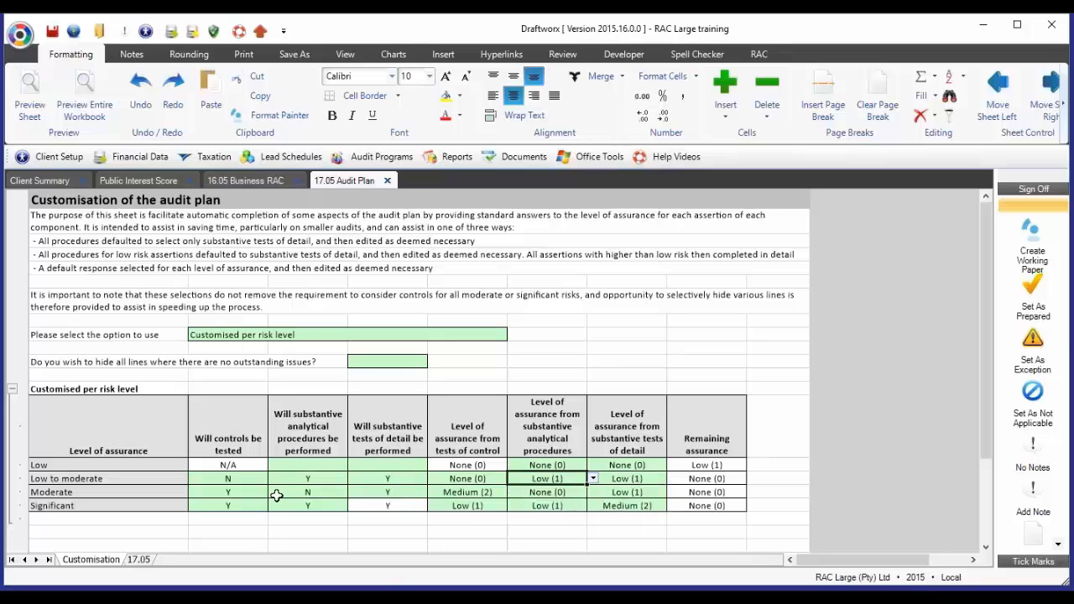
Step: For the Low risk level, answer N to analytical procedures and Y to tests of detail, with Low (1) assurance from tests of detail
left_click(378, 457)
left_click(333, 465)
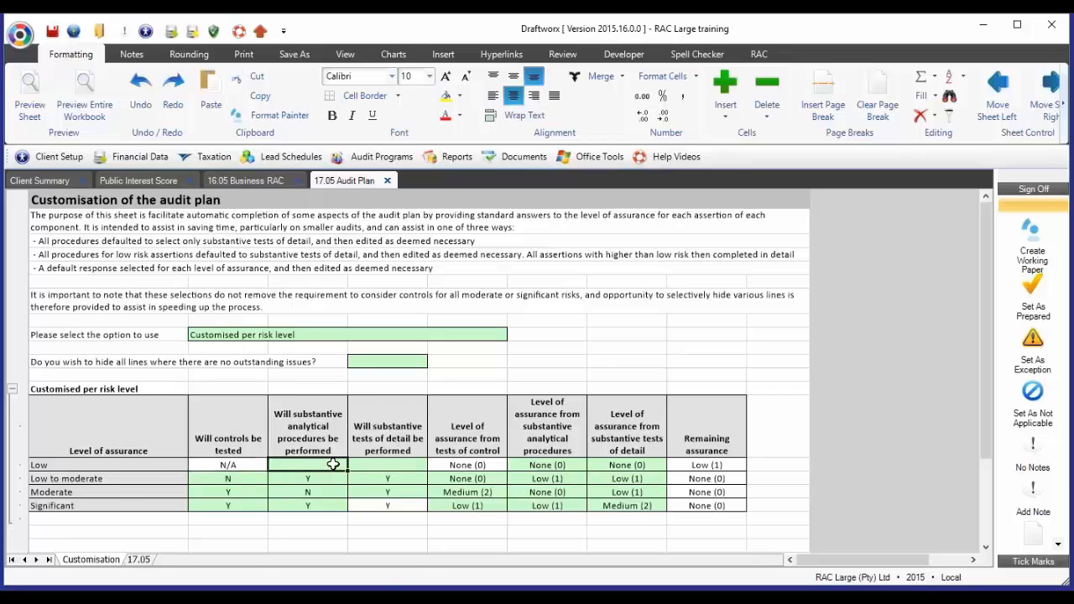
type("N")
key("Tab")
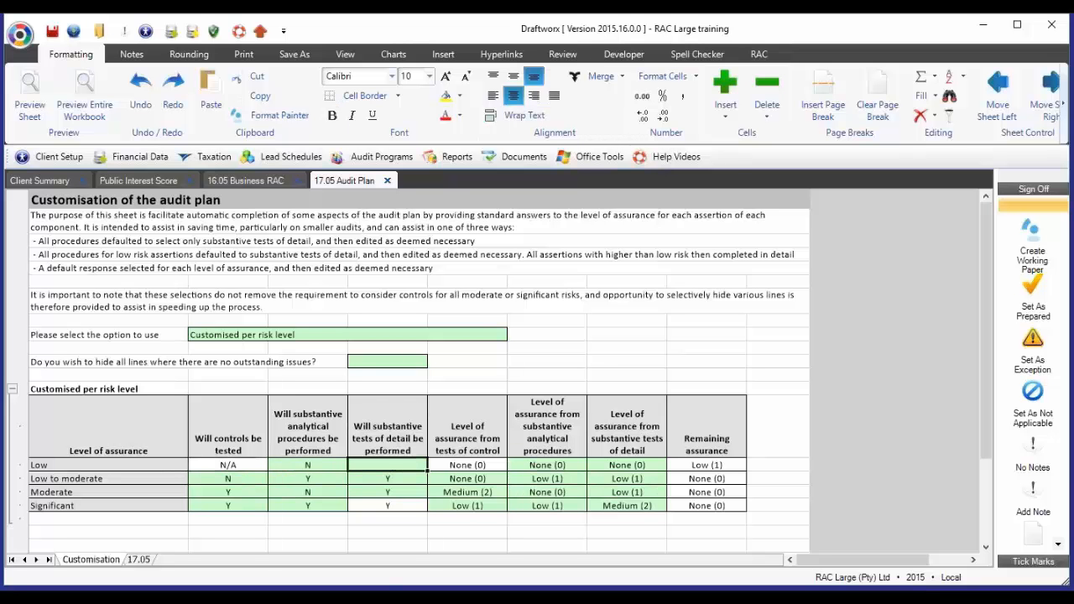
type("Y")
left_click(631, 465)
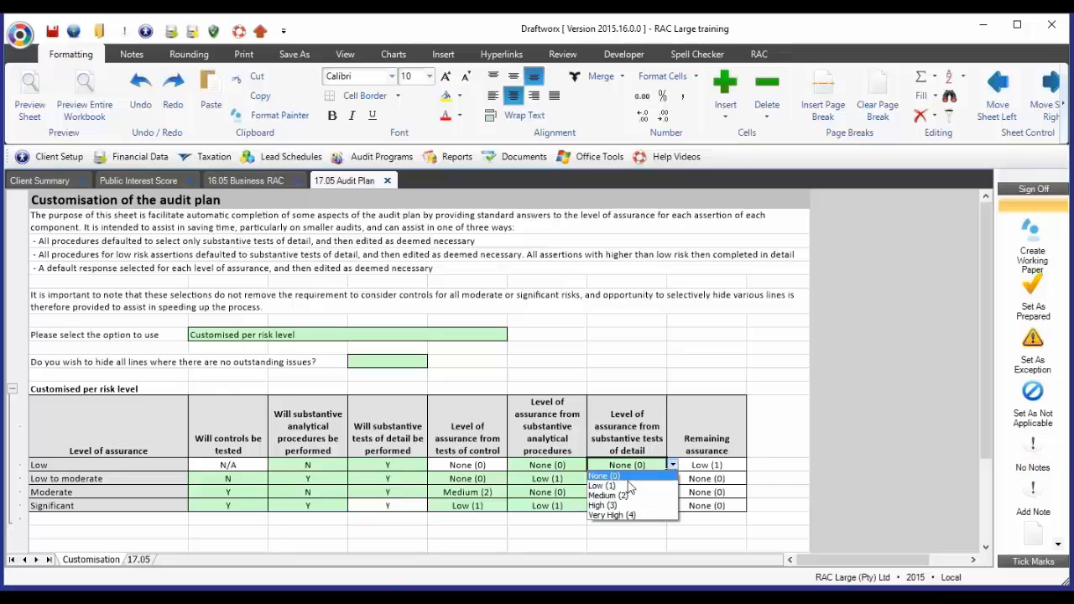
left_click(631, 486)
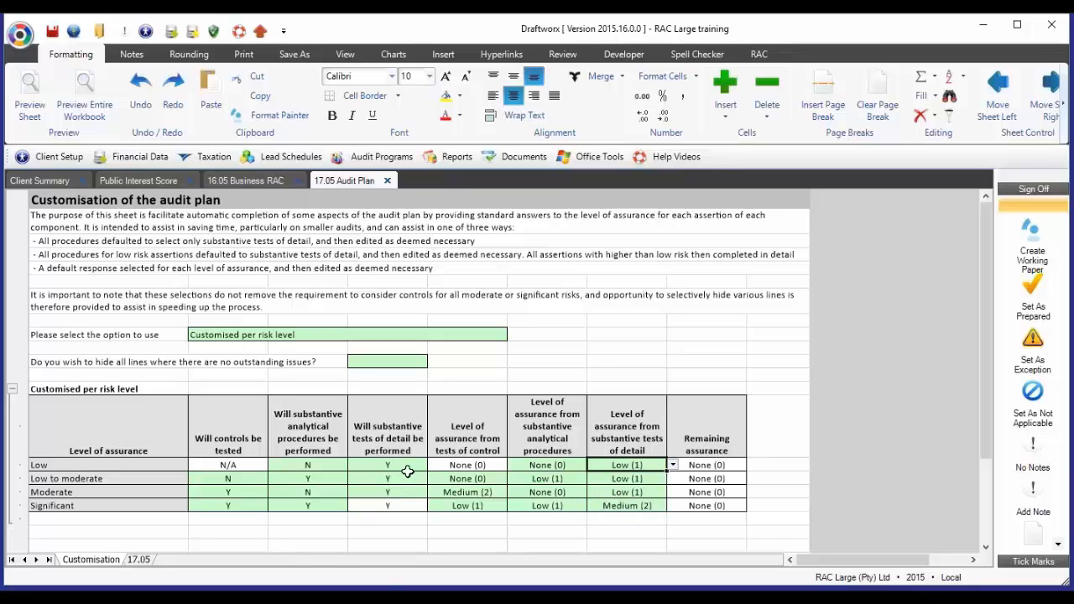
Step: Check the preset answers for Low control testing and Significant tests of detail, and open the 17.05 sheet
left_click(410, 499)
left_click(249, 467)
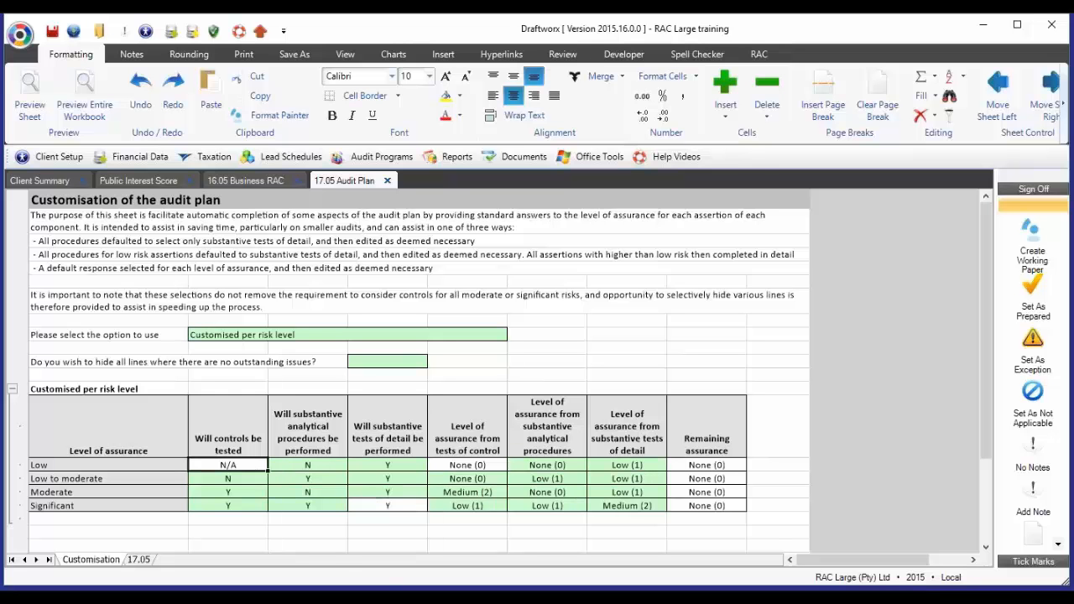
left_click(419, 507)
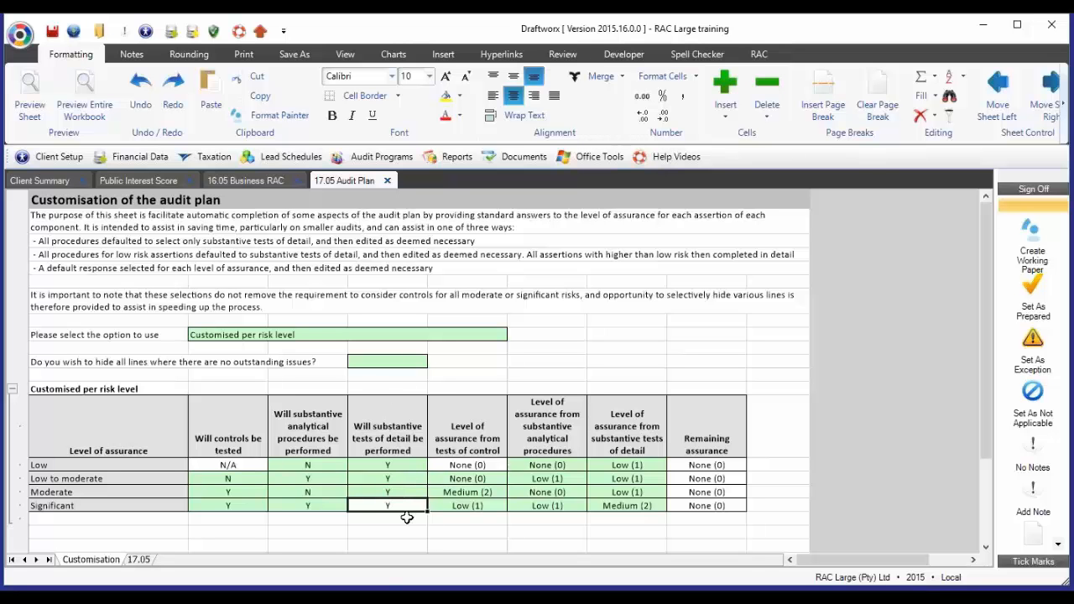
left_click(232, 464)
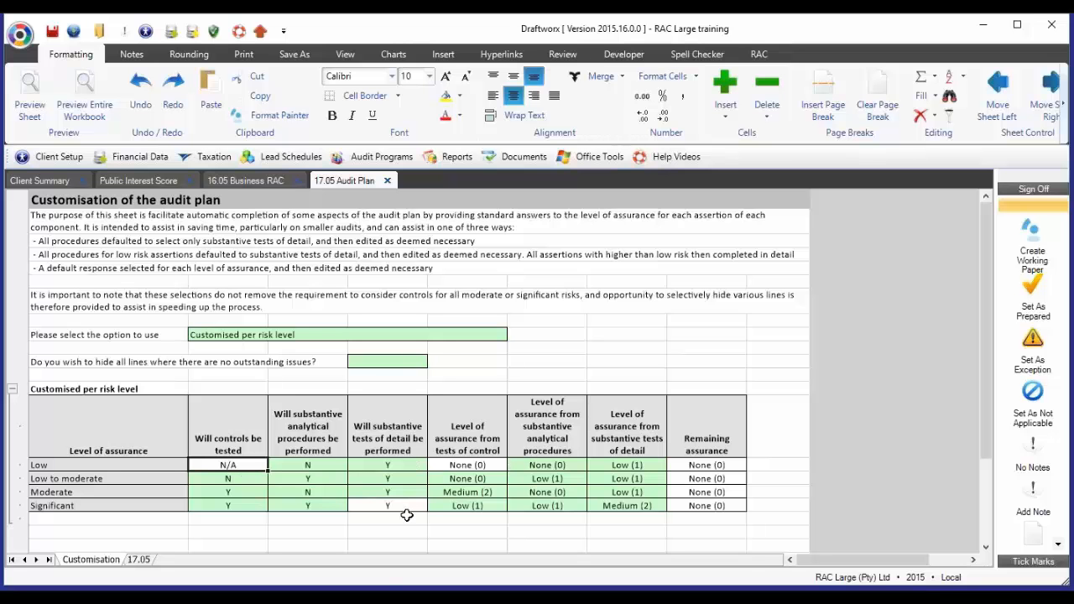
left_click(144, 560)
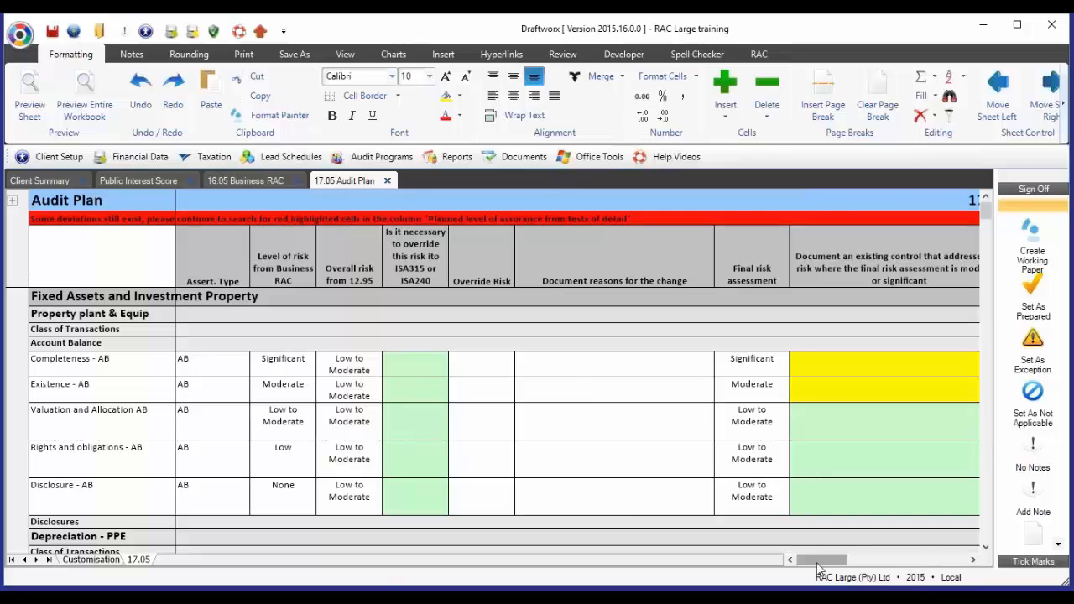
Step: Compare the Property plant & Equip assertions' overall risk from 12.95 with their planned levels of assurance on the 17.05 sheet
left_click_drag(822, 561, 885, 560)
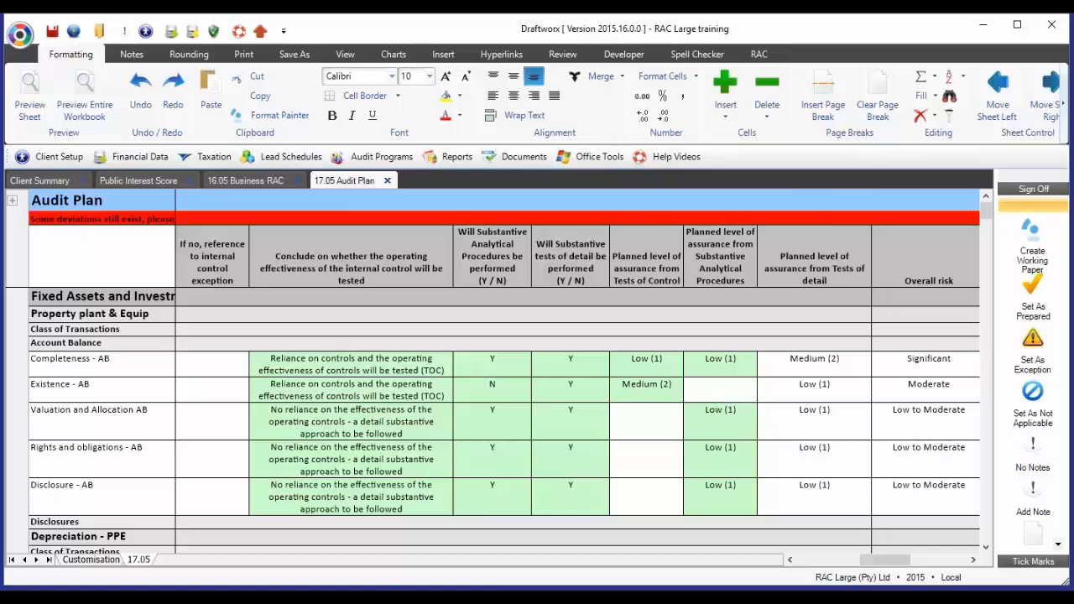
left_click_drag(886, 563, 814, 569)
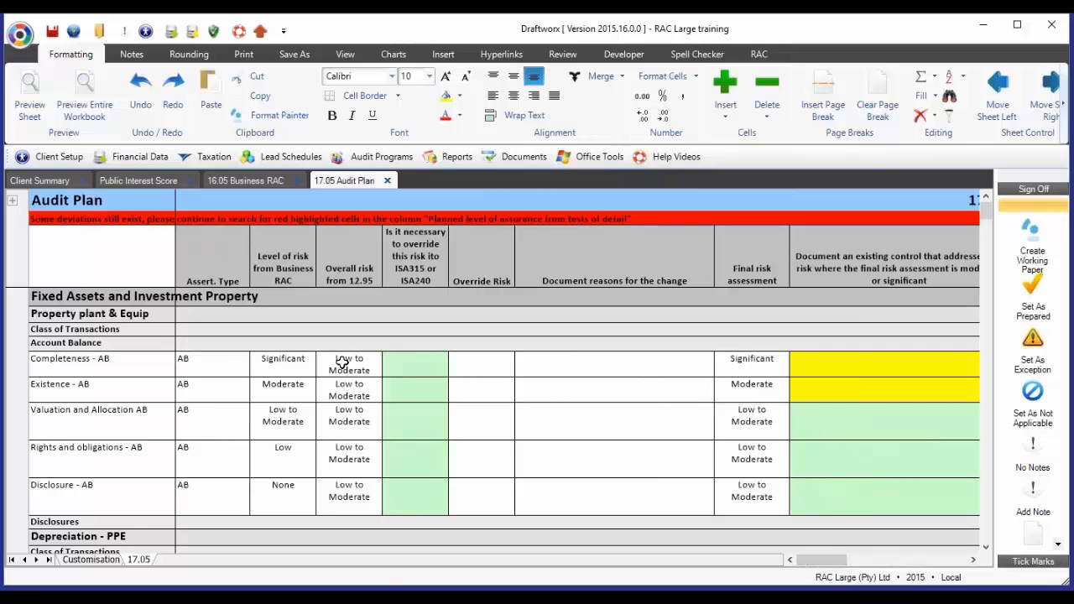
left_click_drag(341, 361, 345, 521)
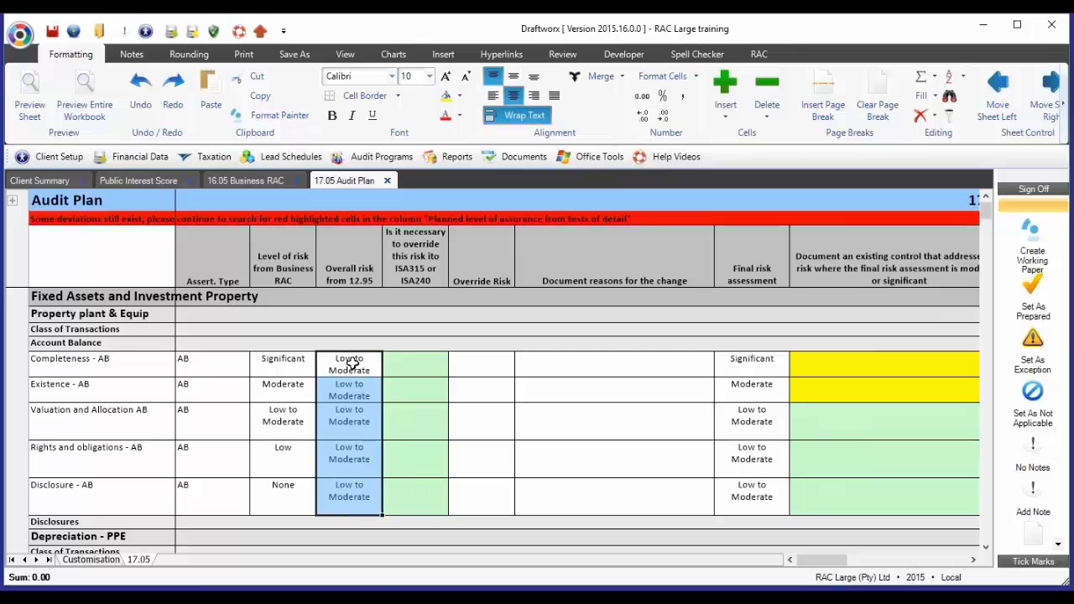
left_click_drag(823, 561, 903, 566)
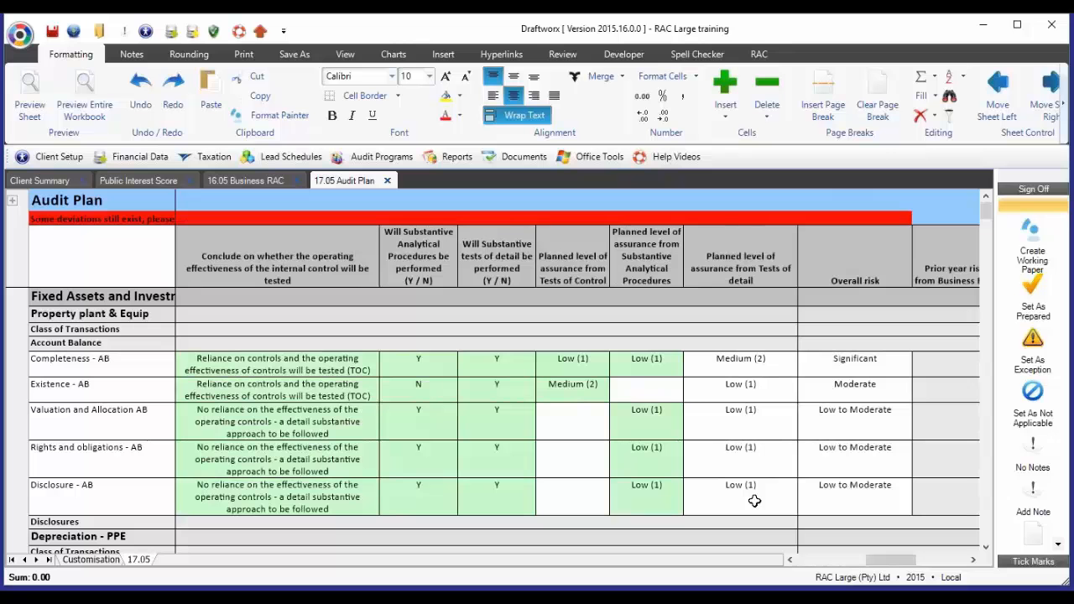
left_click(841, 459)
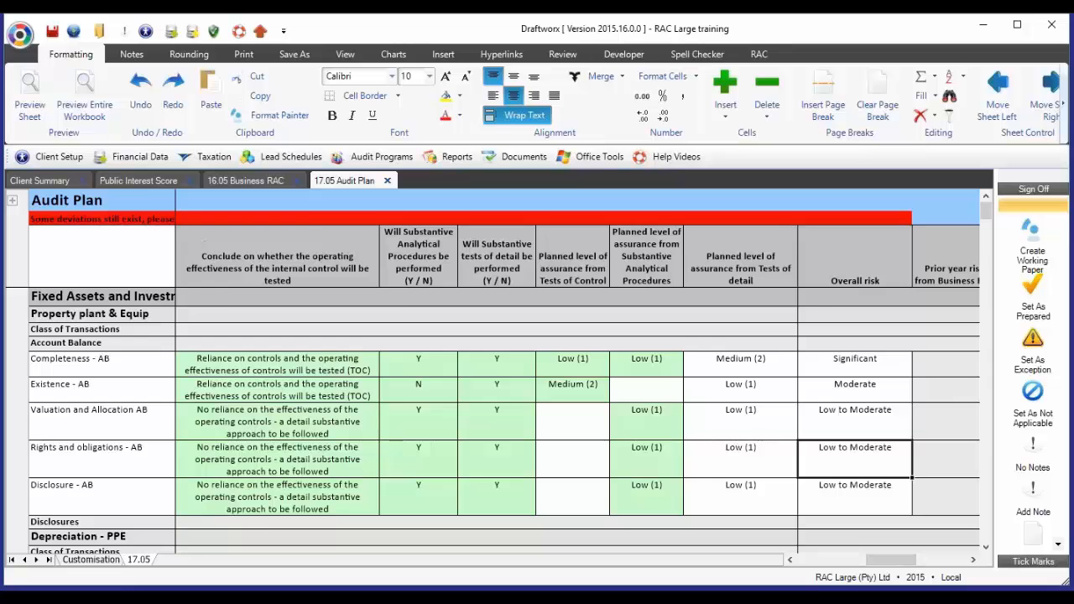
Step: On the Customisation sheet, answer Y to hiding all lines where there are no outstanding issues
left_click(92, 559)
left_click(374, 363)
left_click(434, 361)
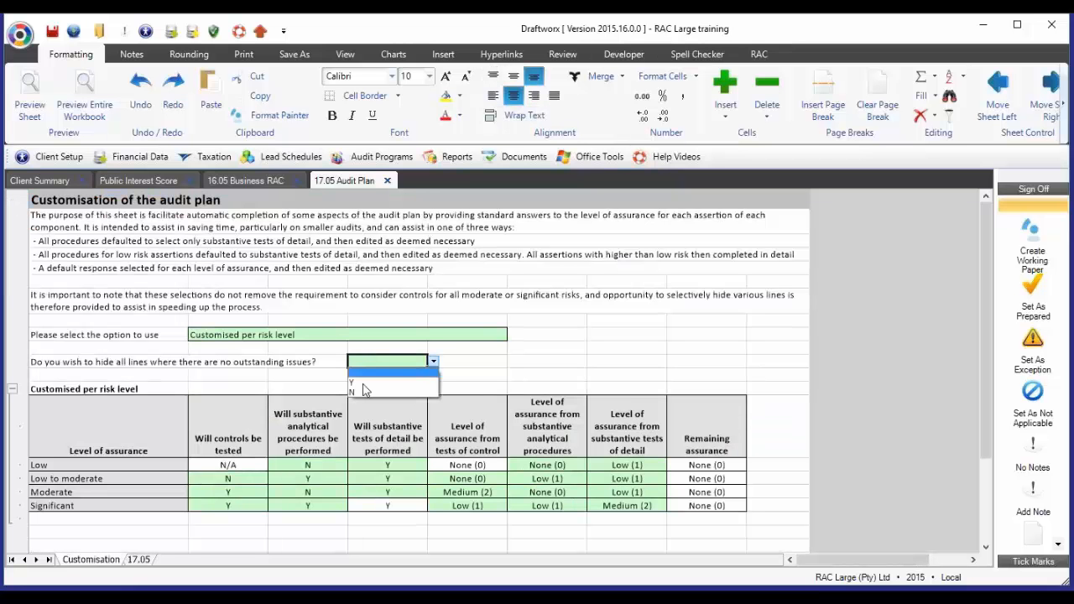
left_click(369, 382)
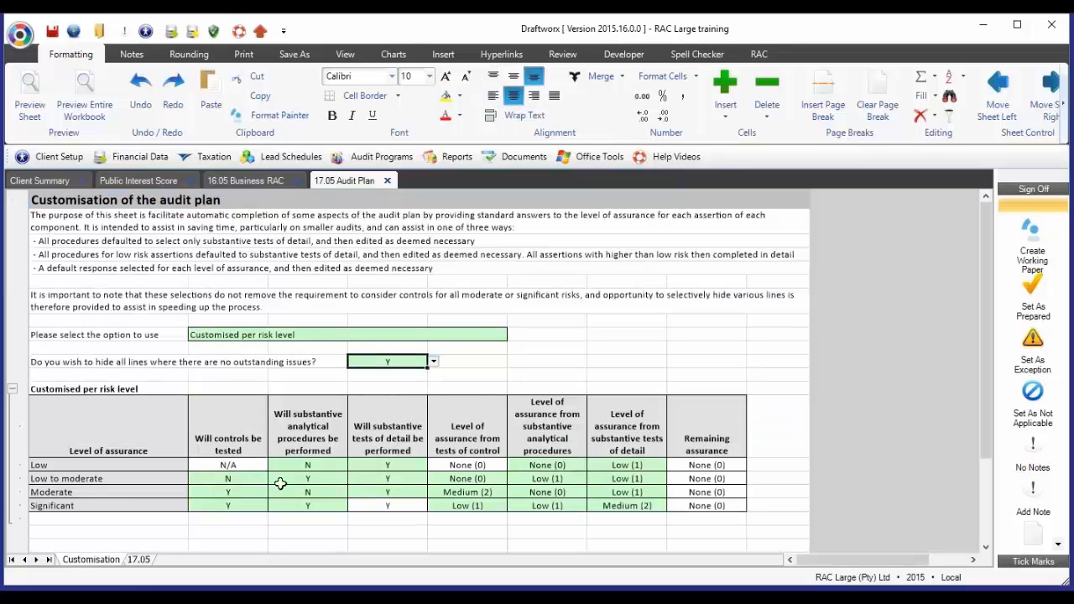
Step: Examine the existing-control documentation cells for the Property plant & Equip Completeness and Existence assertions on the 17.05 sheet
left_click(139, 560)
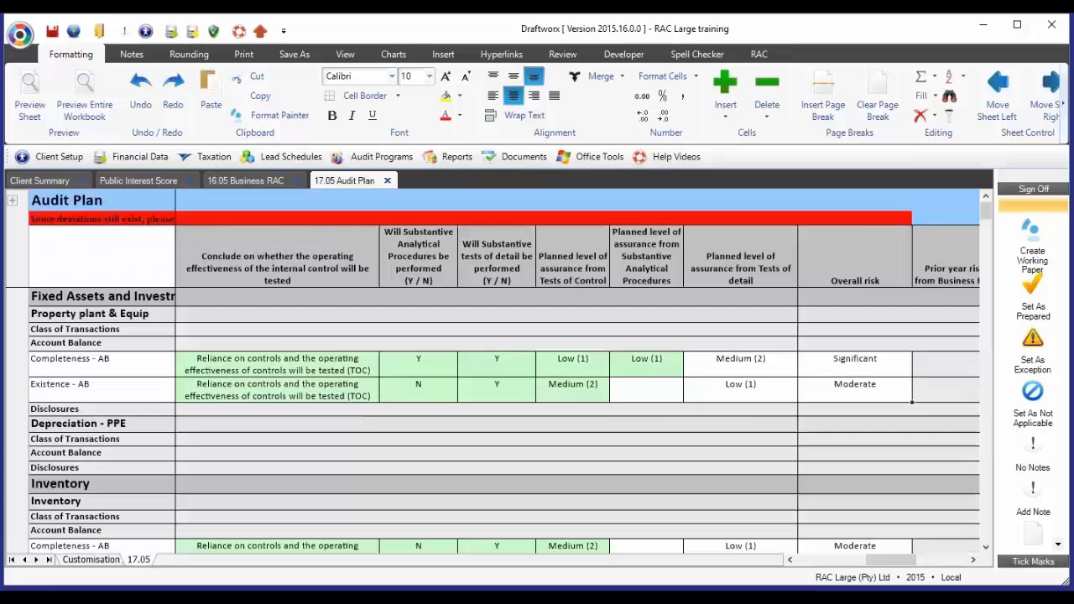
left_click(806, 561)
left_click(375, 367)
left_click(375, 396)
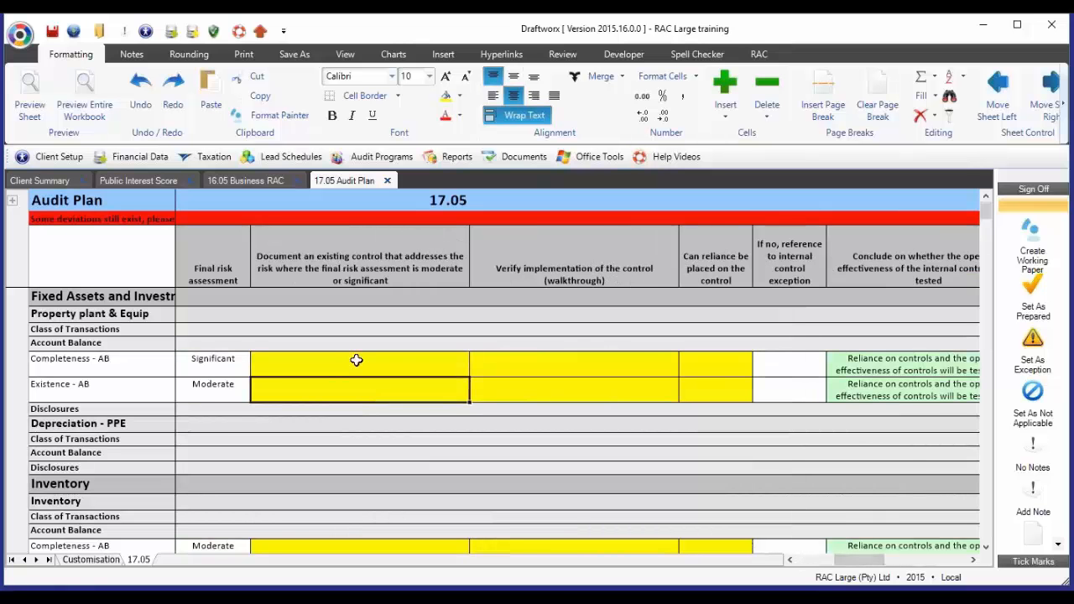